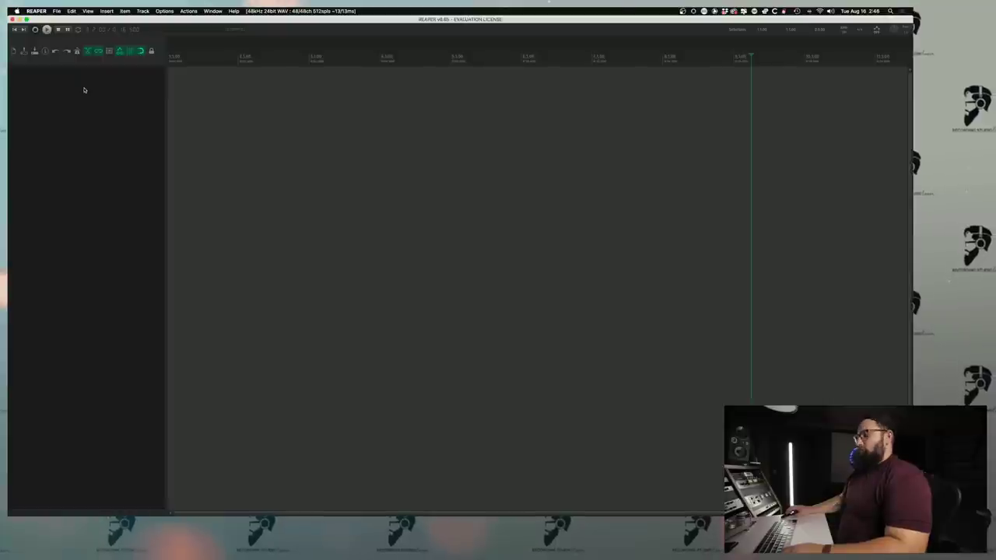
Switch to Finder and open a new window to browse for the folder holding the mix's audio files
{"action": "key", "text": "super+Tab"}
{"action": "key", "text": "super+Tab"}
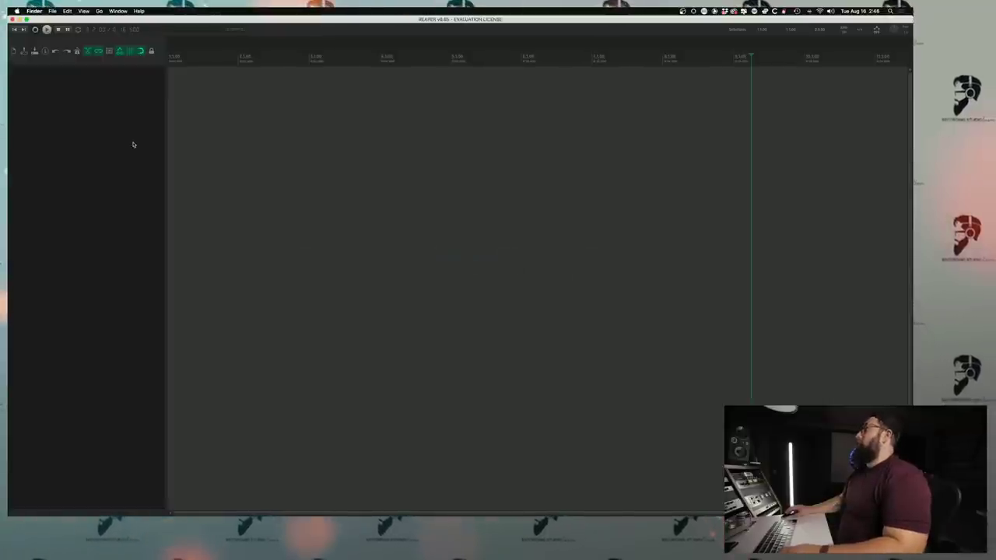
{"action": "key", "text": "super+n"}
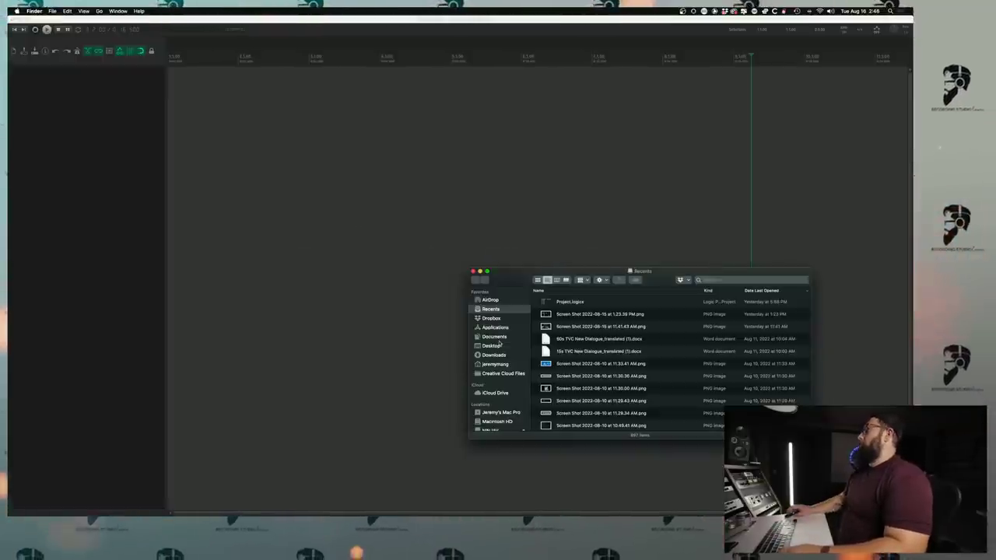
{"action": "scroll", "coordinate": [500, 342], "scroll_direction": "down", "scroll_amount": 3}
{"action": "left_click", "coordinate": [498, 389]}
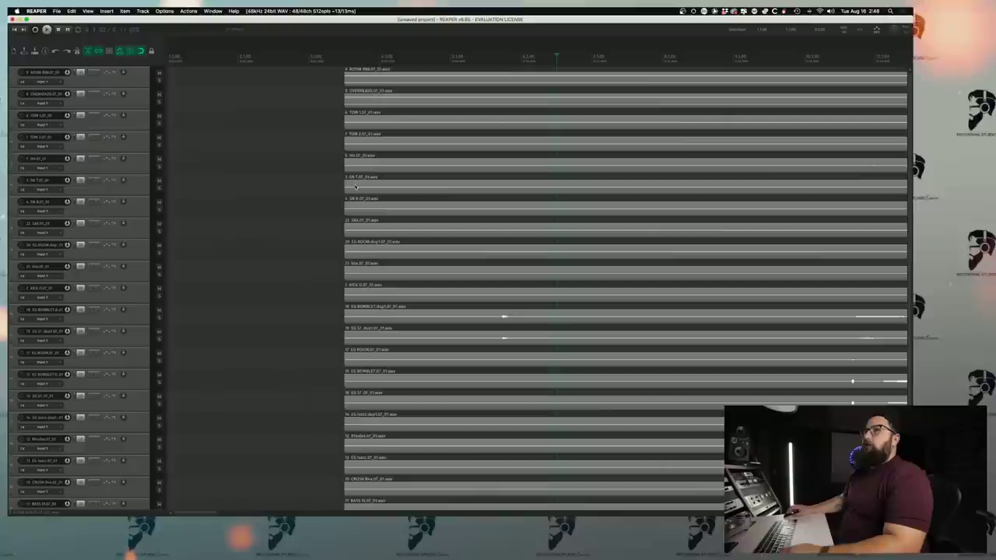
Move the imported audio items to the start of the timeline
{"action": "left_click_drag", "start_coordinate": [355, 186], "coordinate": [164, 160]}
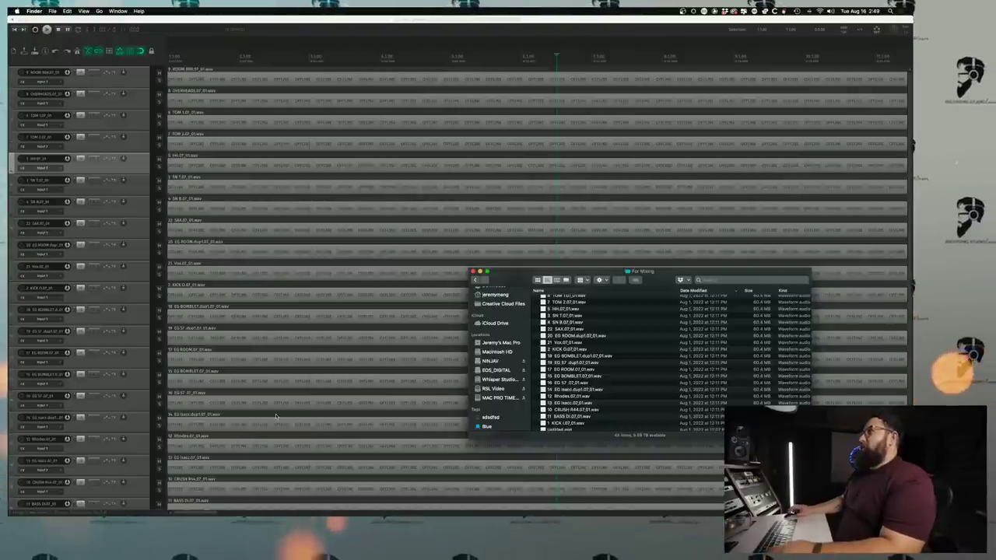
{"action": "scroll", "coordinate": [277, 416], "scroll_direction": "down", "scroll_amount": 10}
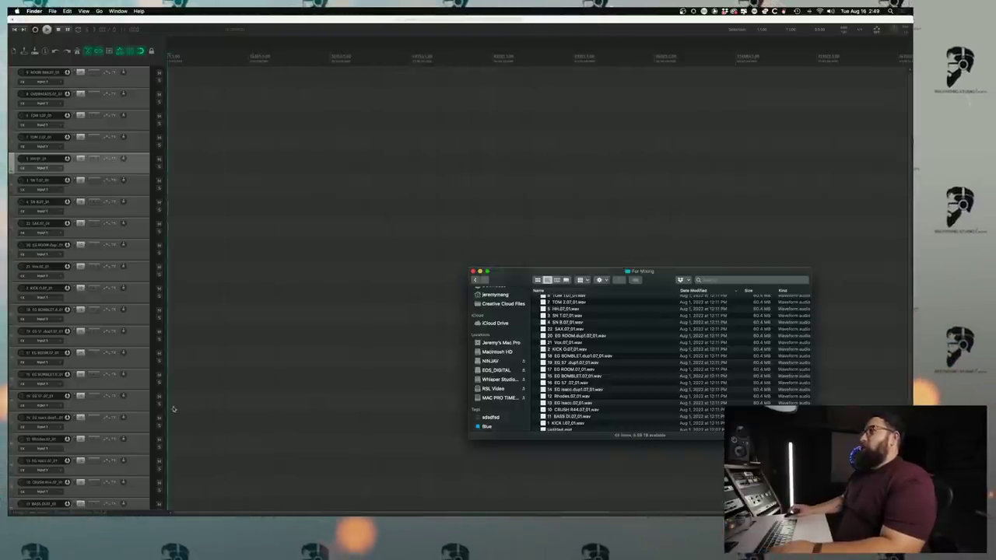
{"action": "scroll", "coordinate": [173, 401], "scroll_direction": "right", "scroll_amount": 6}
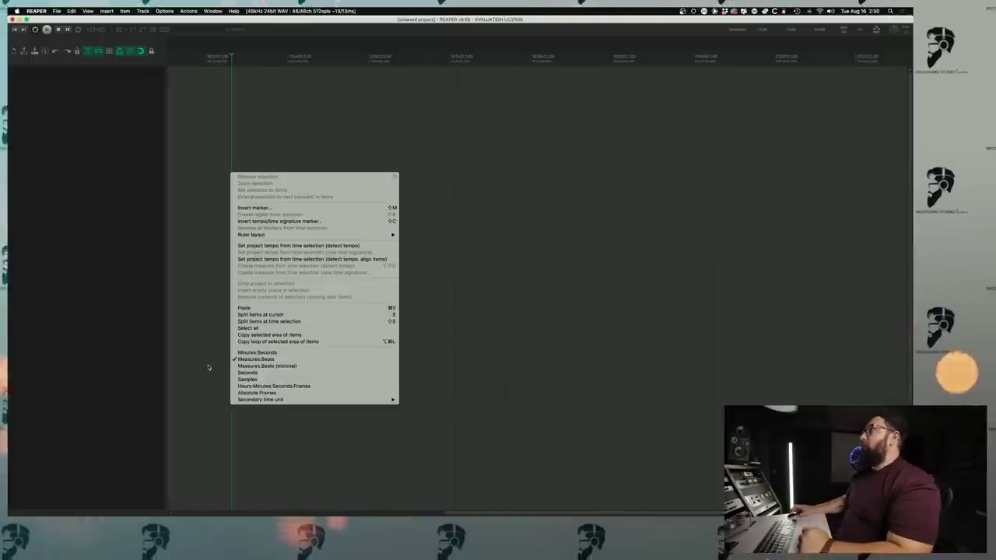
Import the 22 numbered WAV files from the For Mixing folder into the empty REAPER project on separate tracks
{"action": "right_click", "coordinate": [74, 325]}
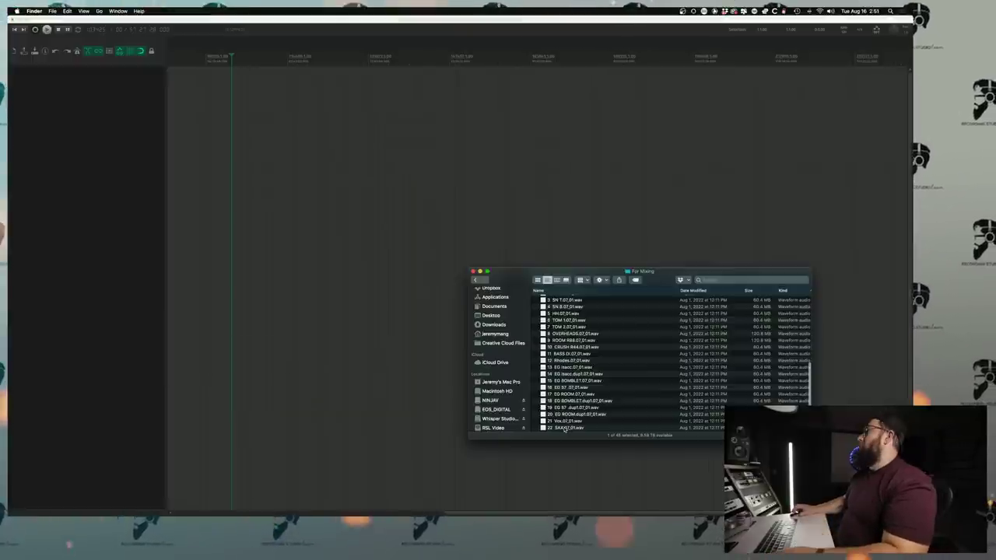
{"action": "left_click", "coordinate": [566, 427], "text": "shift"}
{"action": "left_click_drag", "start_coordinate": [566, 383], "coordinate": [110, 250]}
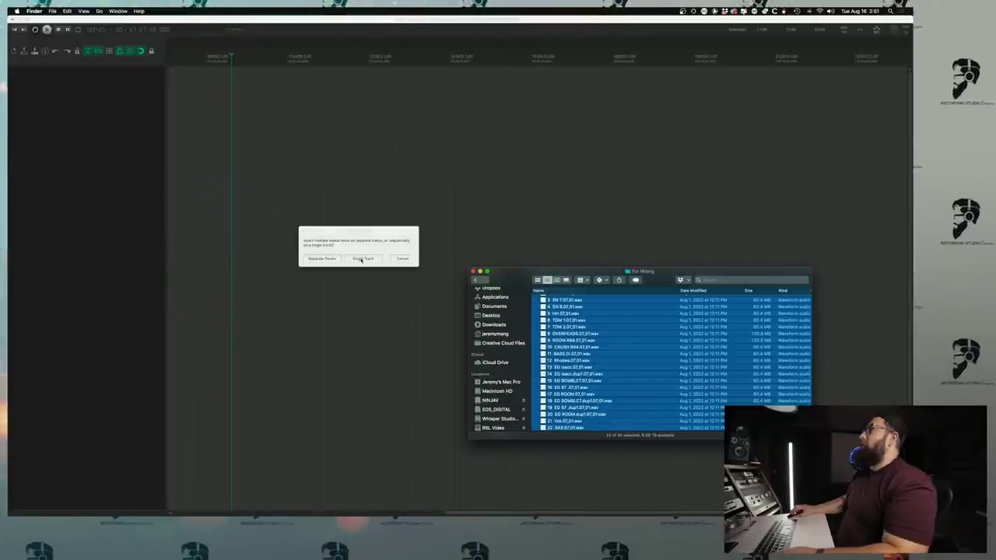
{"action": "left_click", "coordinate": [327, 258]}
{"action": "left_click", "coordinate": [327, 258]}
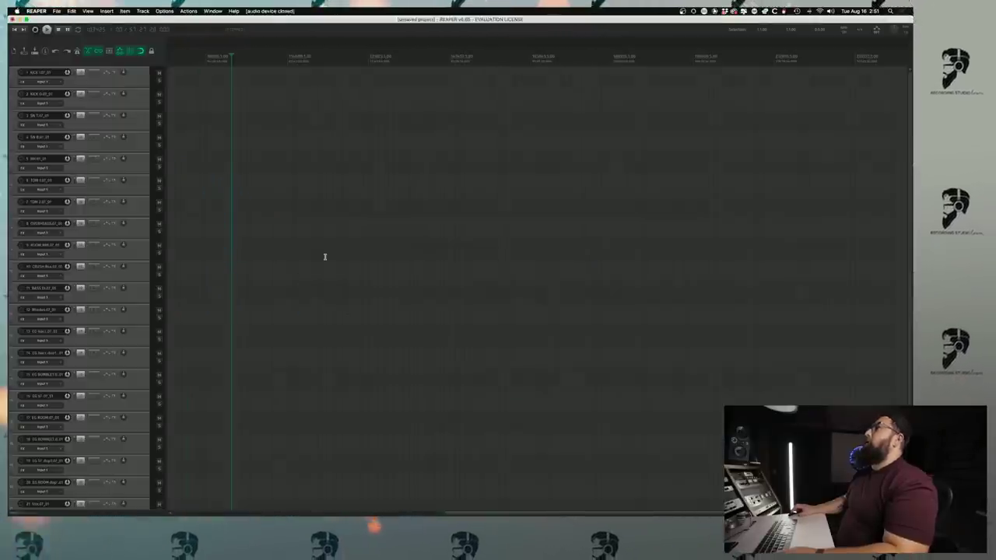
Try to import Untitled.mid from the For Mixing folder into the project with its tempo map and markers
{"action": "key", "text": "super+Tab"}
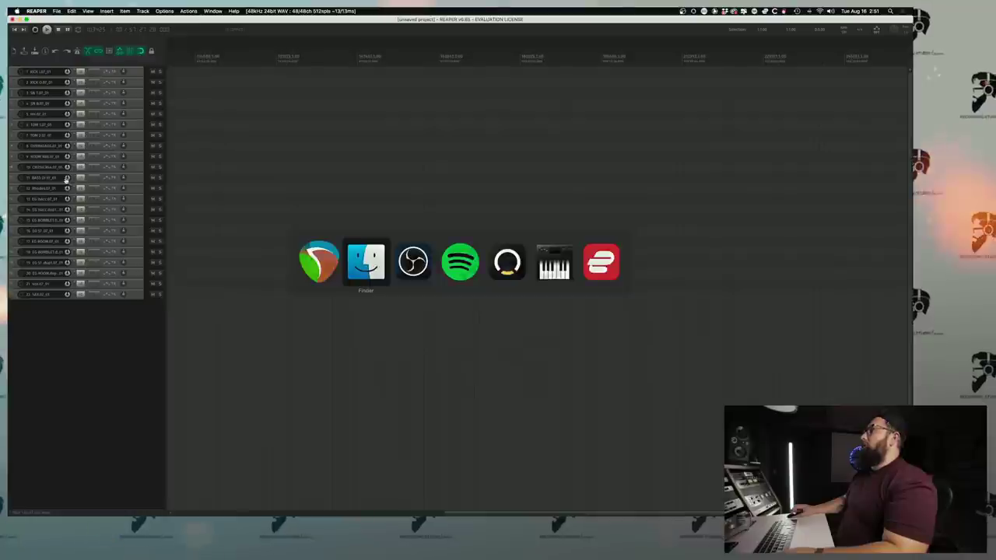
{"action": "scroll", "coordinate": [570, 368], "scroll_direction": "down", "scroll_amount": 2}
{"action": "scroll", "coordinate": [570, 368], "scroll_direction": "up", "scroll_amount": 2}
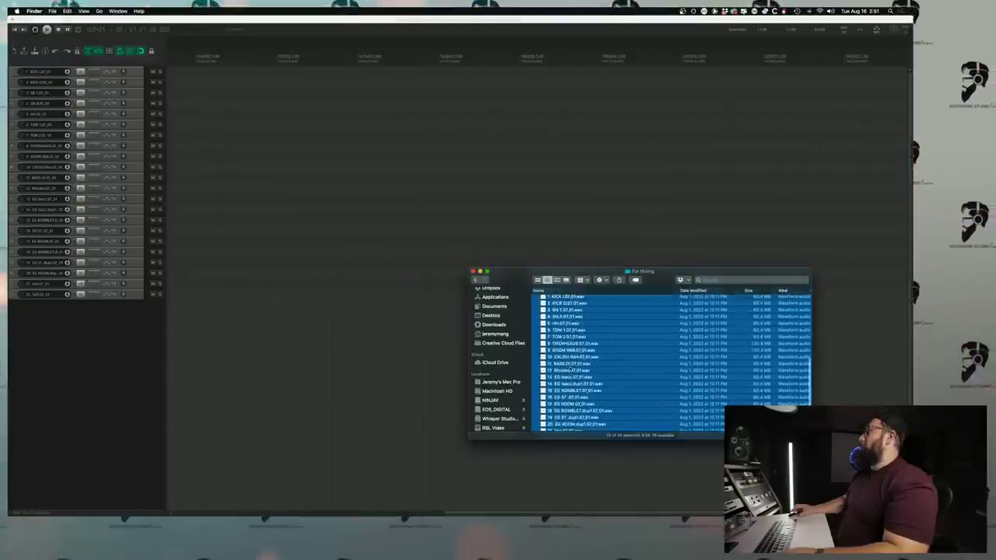
{"action": "left_click_drag", "start_coordinate": [560, 312], "coordinate": [407, 153]}
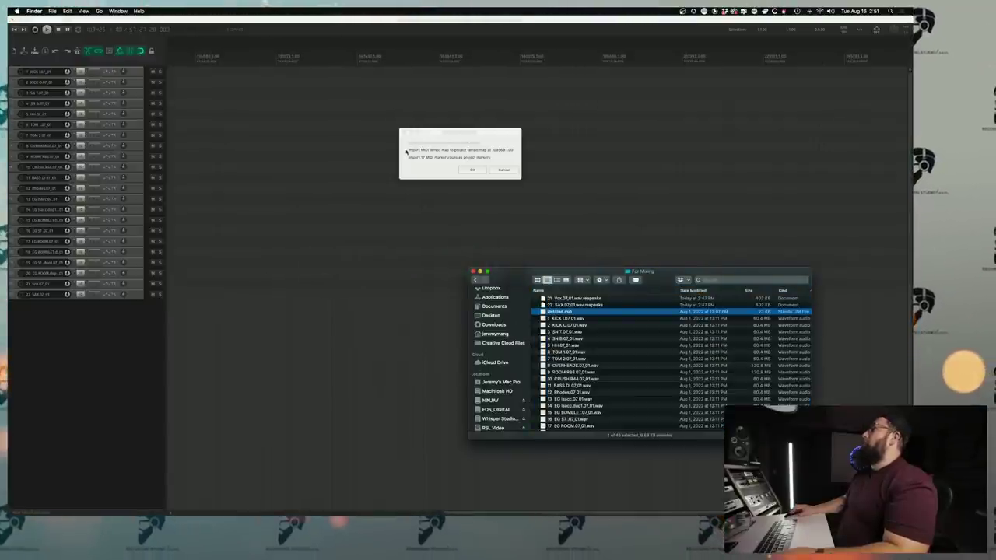
{"action": "left_click", "coordinate": [407, 157]}
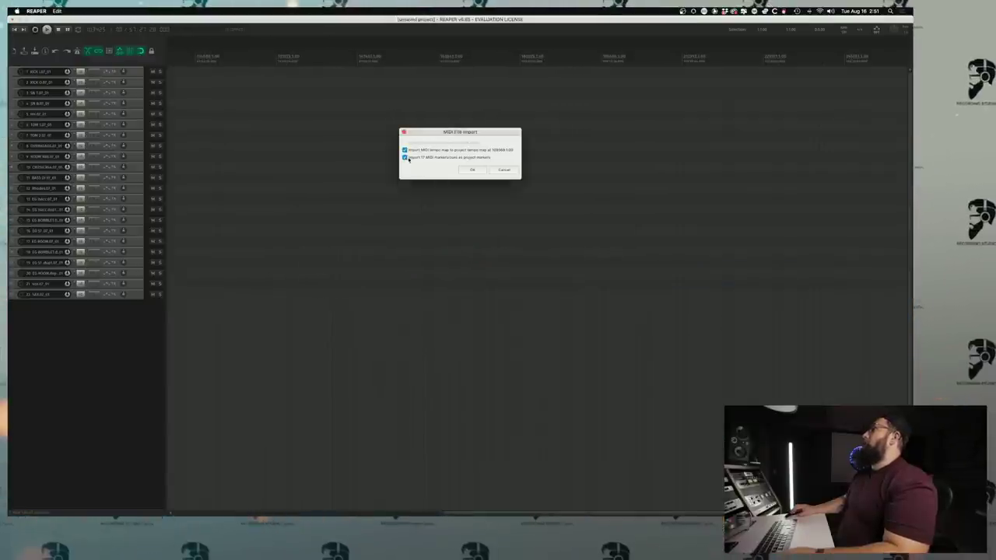
{"action": "left_click", "coordinate": [472, 169]}
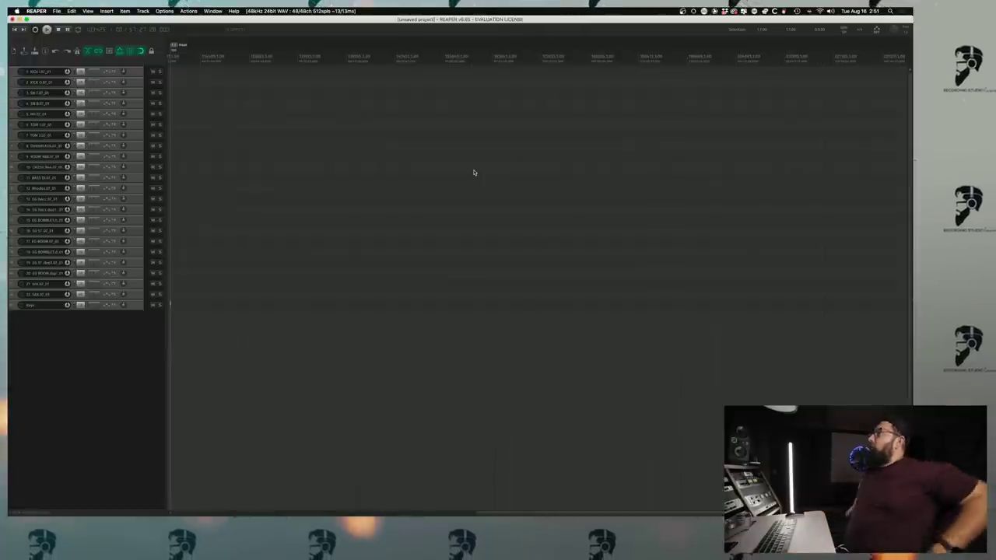
{"action": "scroll", "coordinate": [474, 169], "scroll_direction": "up", "scroll_amount": 3}
{"action": "scroll", "coordinate": [474, 170], "scroll_direction": "left", "scroll_amount": 10}
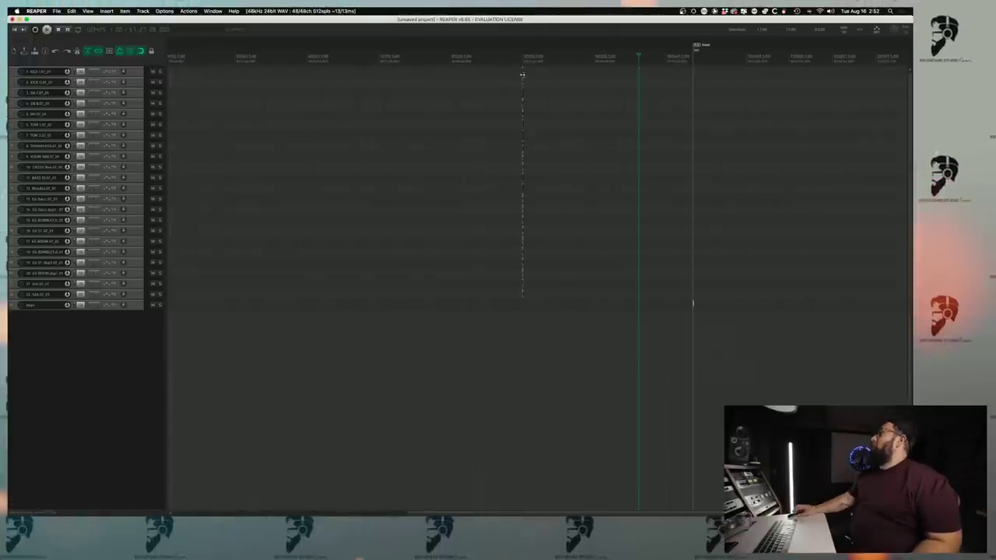
{"action": "key", "text": "super+z"}
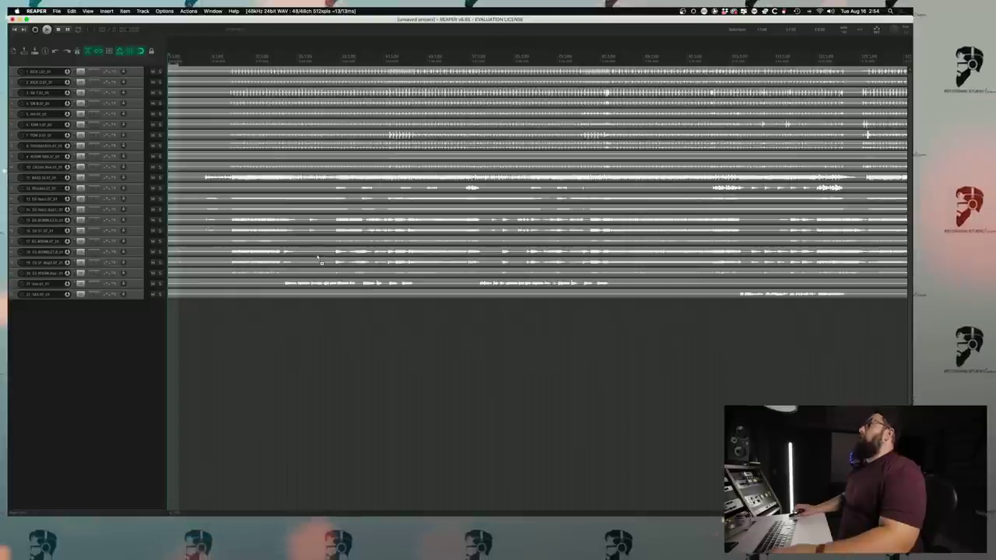
Import Untitled.mid from Finder at the project start, including its MIDI tempo map and project markers
{"action": "key", "text": "super+Tab"}
{"action": "key", "text": "super+Tab"}
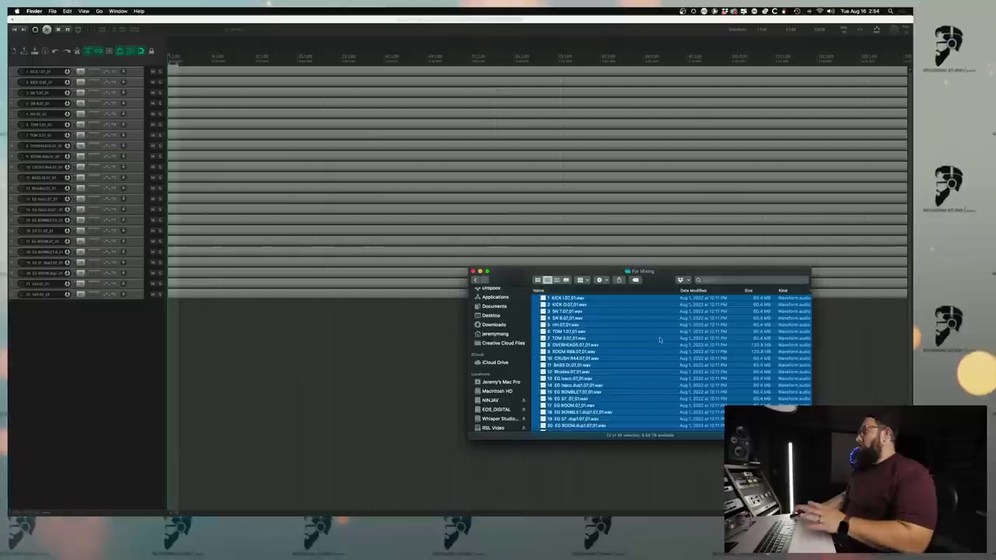
{"action": "scroll", "coordinate": [660, 339], "scroll_direction": "down", "scroll_amount": 2}
{"action": "scroll", "coordinate": [660, 339], "scroll_direction": "up", "scroll_amount": 3}
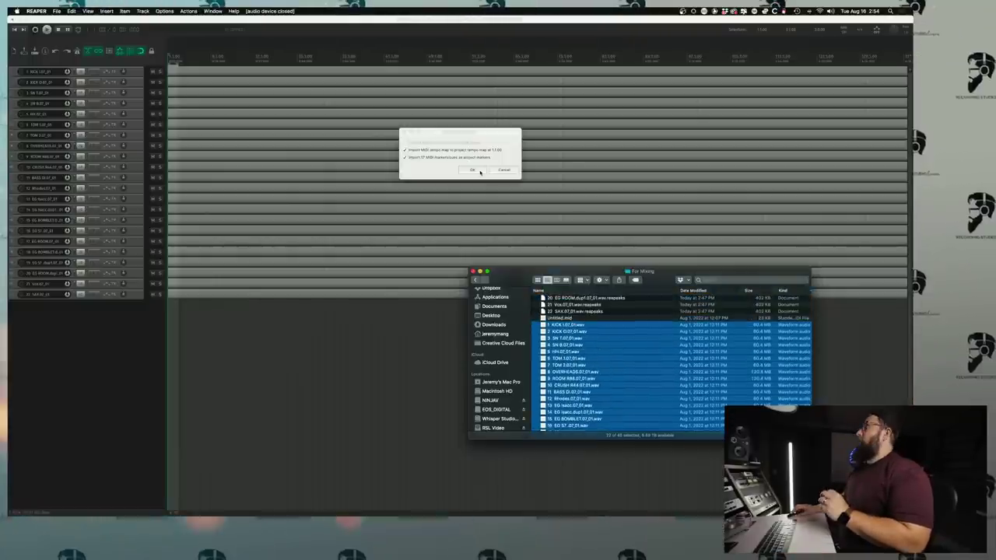
{"action": "left_click", "coordinate": [478, 170]}
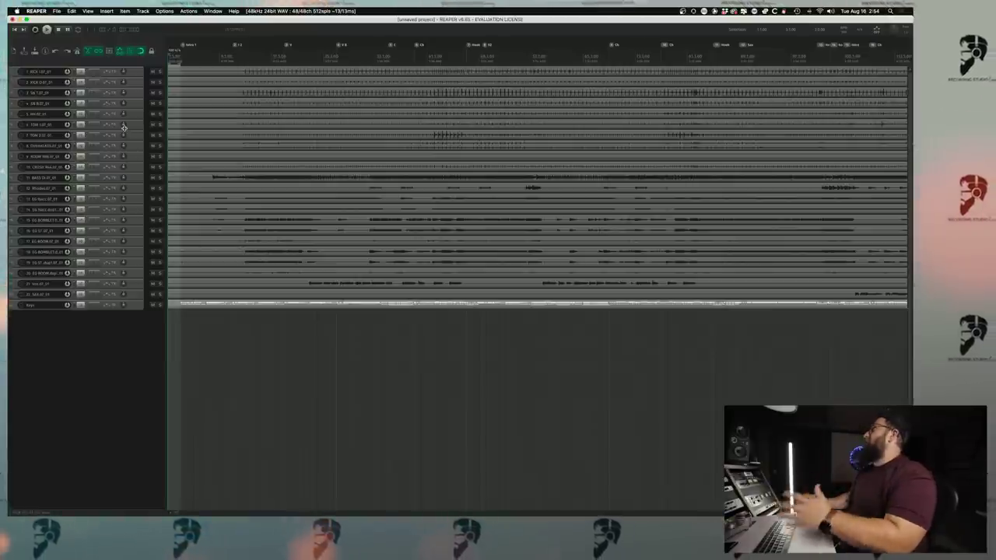
Play the session briefly from the second section marker near the start of the timeline
{"action": "left_click", "coordinate": [235, 55]}
{"action": "key", "text": "space"}
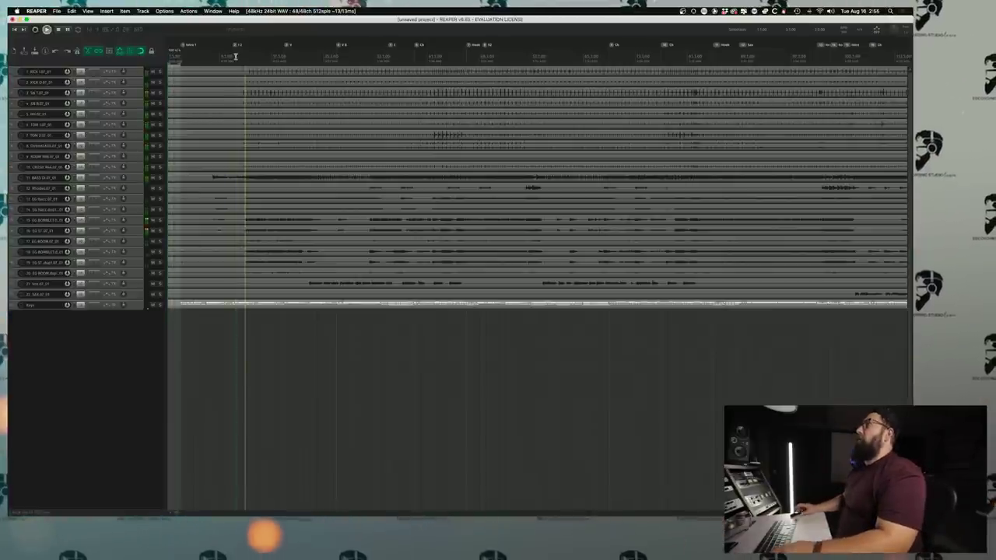
{"action": "key", "text": "space"}
Open the mixer window and move it over the track list
{"action": "key", "text": "super+m"}
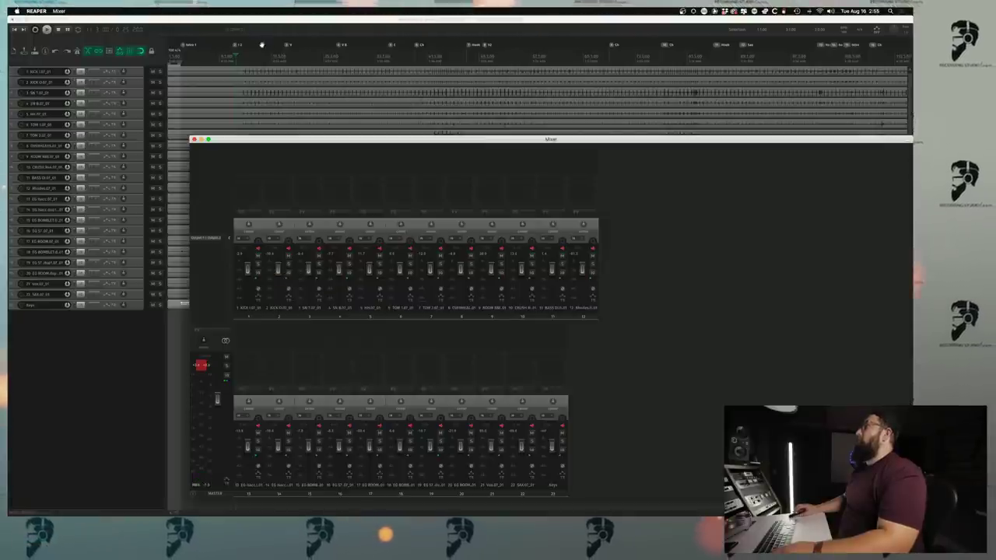
{"action": "left_click", "coordinate": [102, 22]}
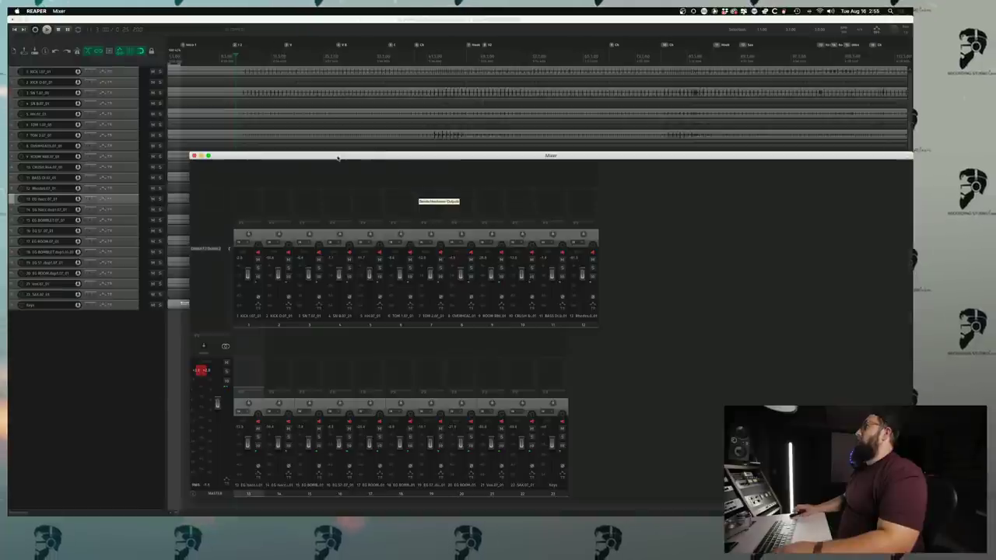
{"action": "left_click_drag", "start_coordinate": [338, 158], "coordinate": [164, 153]}
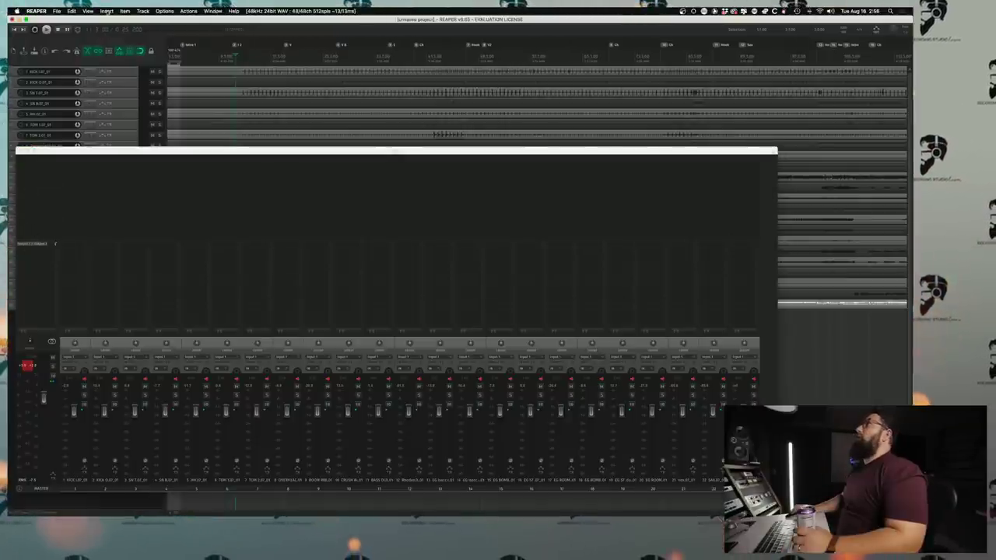
Move the mixer window aside and view the audio device preferences
{"action": "left_click", "coordinate": [88, 11]}
{"action": "left_click_drag", "start_coordinate": [242, 153], "coordinate": [336, 154]}
{"action": "left_click", "coordinate": [116, 149]}
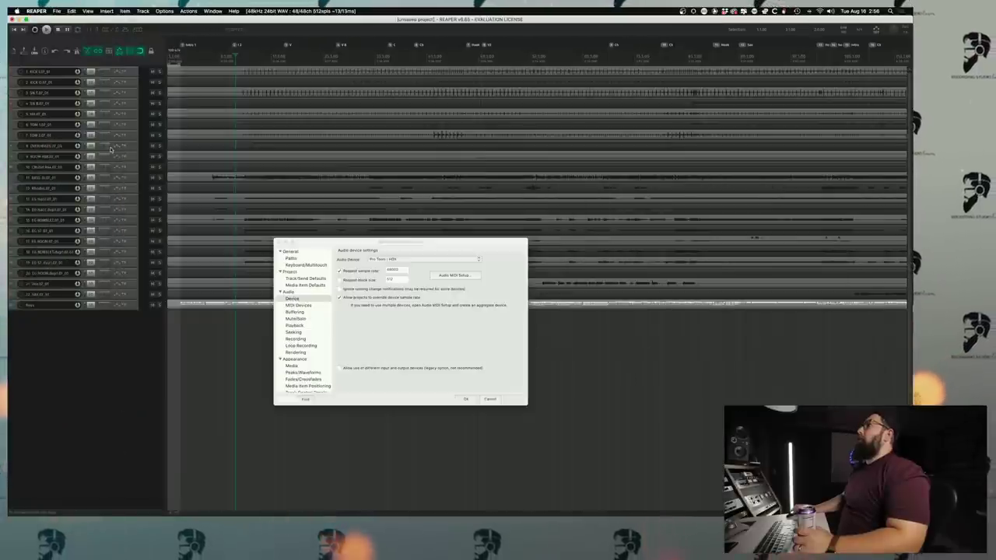
{"action": "left_click_drag", "start_coordinate": [346, 242], "coordinate": [231, 229]}
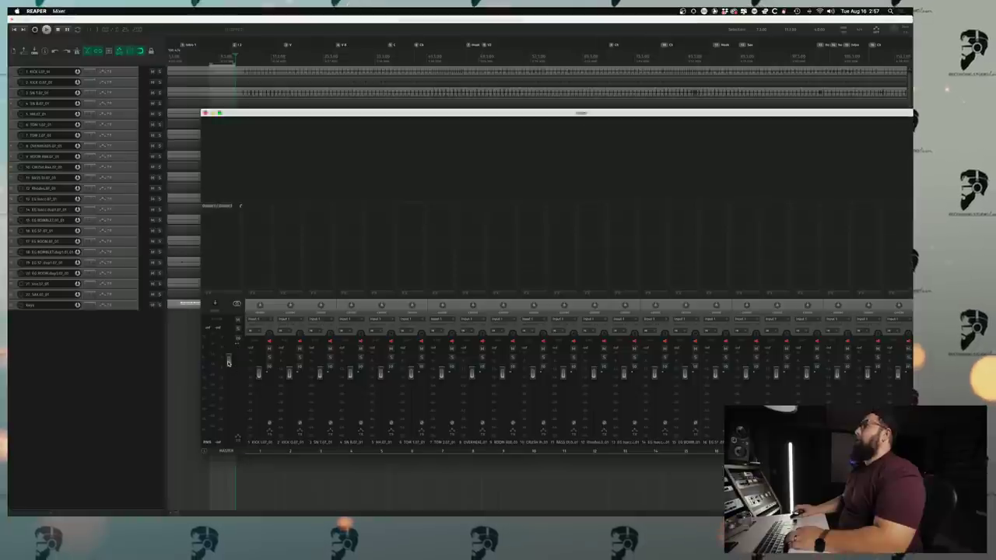
Reset the master fader and route the master track to hardware Output 15 / Output 16 in place of its original output
{"action": "double_click", "coordinate": [228, 363]}
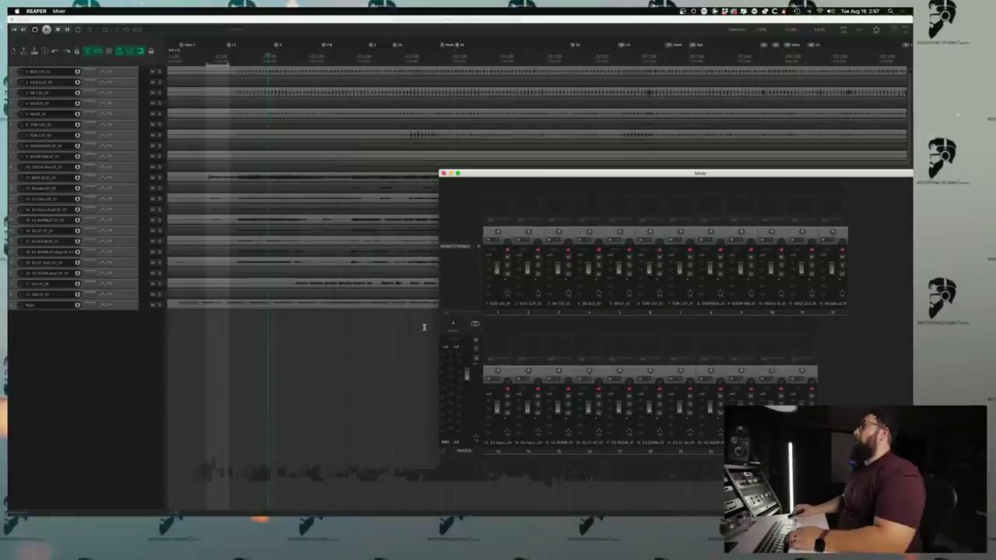
{"action": "right_click", "coordinate": [460, 442]}
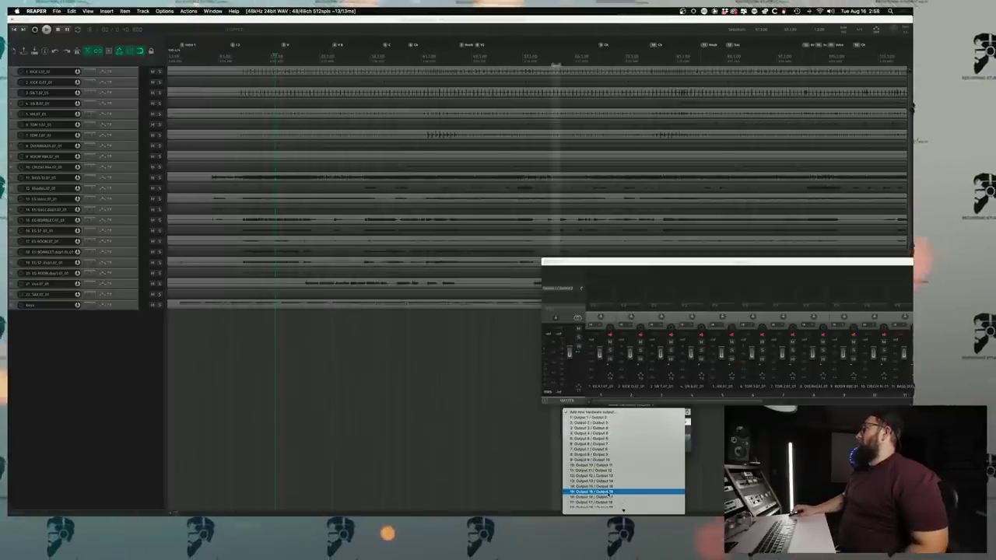
{"action": "left_click", "coordinate": [600, 488]}
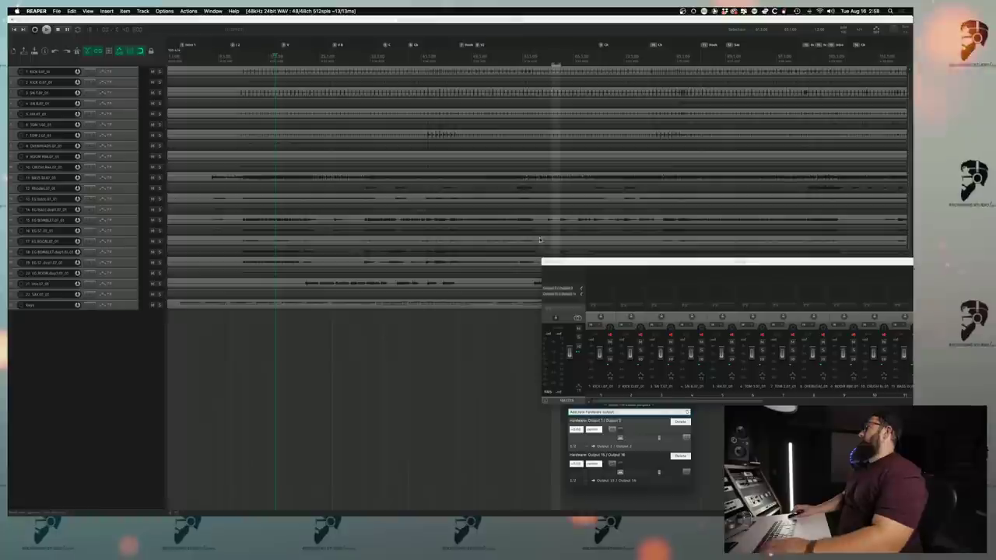
{"action": "left_click", "coordinate": [557, 290]}
Play the session briefly to check the master output, and reposition the mixer window
{"action": "key", "text": "space"}
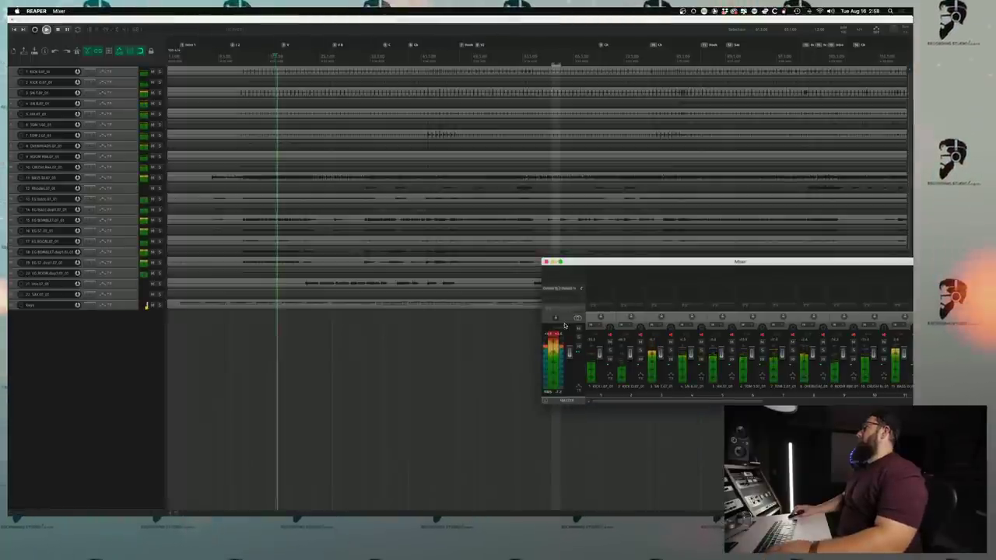
{"action": "key", "text": "space"}
{"action": "left_click_drag", "start_coordinate": [626, 262], "coordinate": [389, 203]}
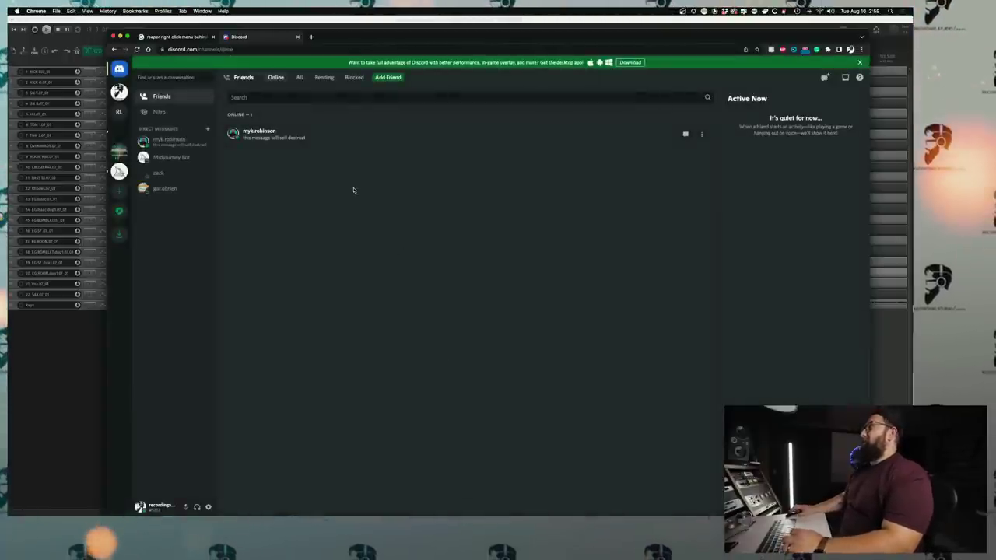
In Discord, message the online friend asking why the right-click menu keeps going behind REAPER's mixer window, and reply "your the main" to the answer
{"action": "left_click", "coordinate": [264, 134]}
{"action": "type", "text": "hey man I'm in reaper right now.. why would my right click"}
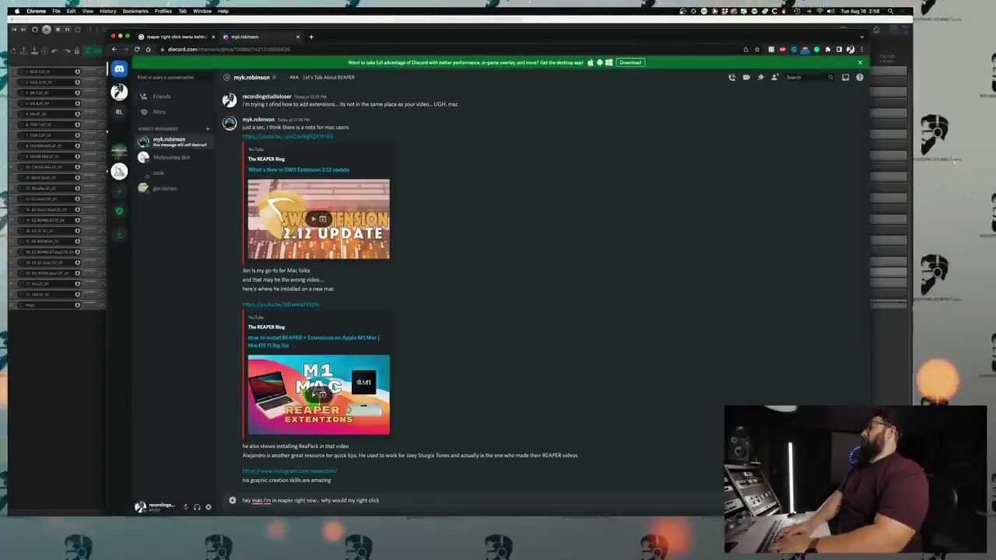
{"action": "type", "text": " keep going behind"}
{"action": "key", "text": "BackSpace"}
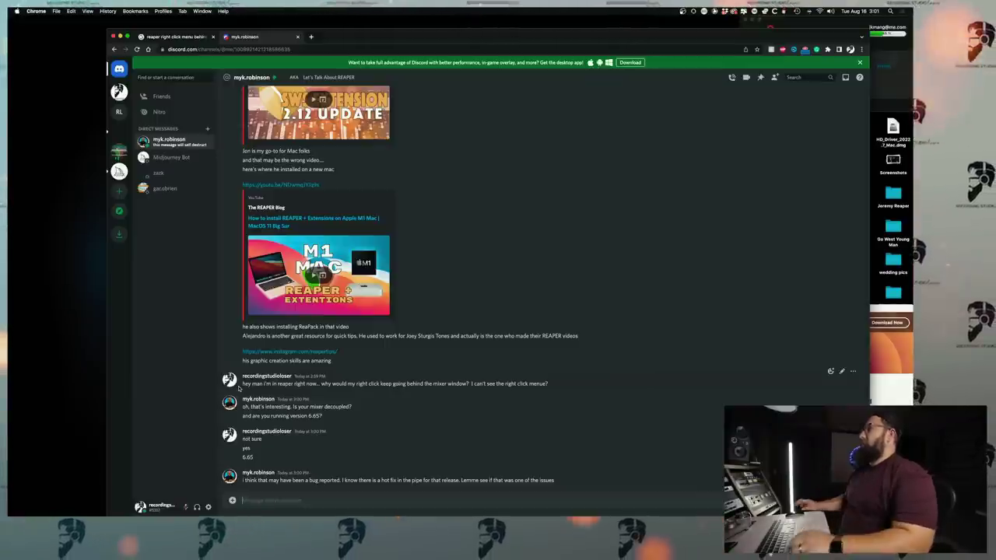
{"action": "type", "text": "your the main"}
{"action": "key", "text": "Return"}
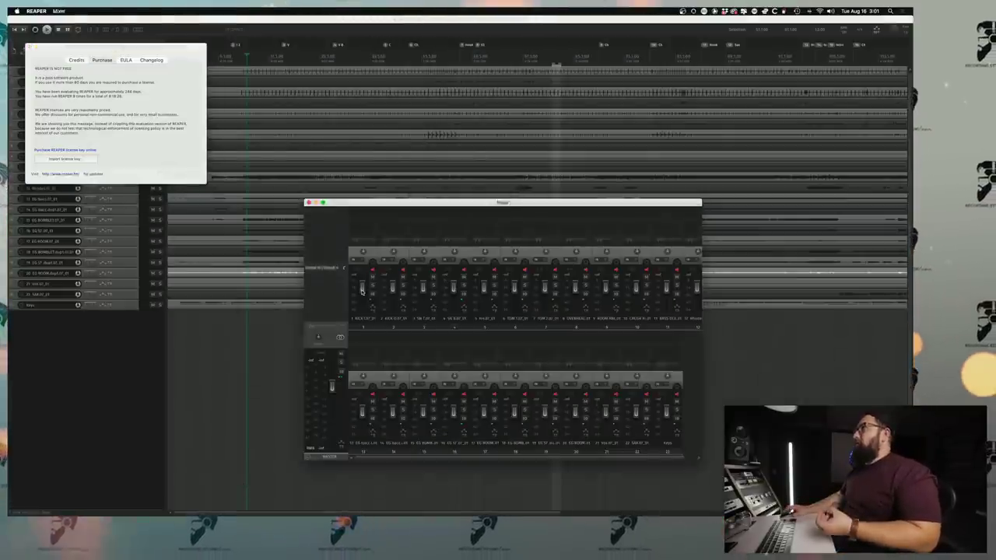
Add the Sonarworks Reference 4 plug-in and the Cockos JS Loudness Meter to the master track
{"action": "key", "text": "super+Tab"}
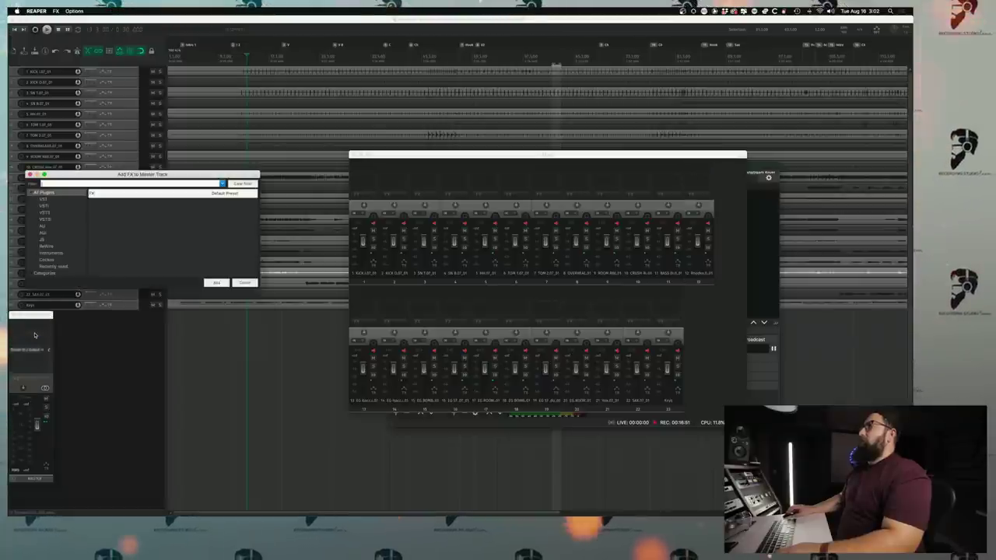
{"action": "type", "text": "sonar"}
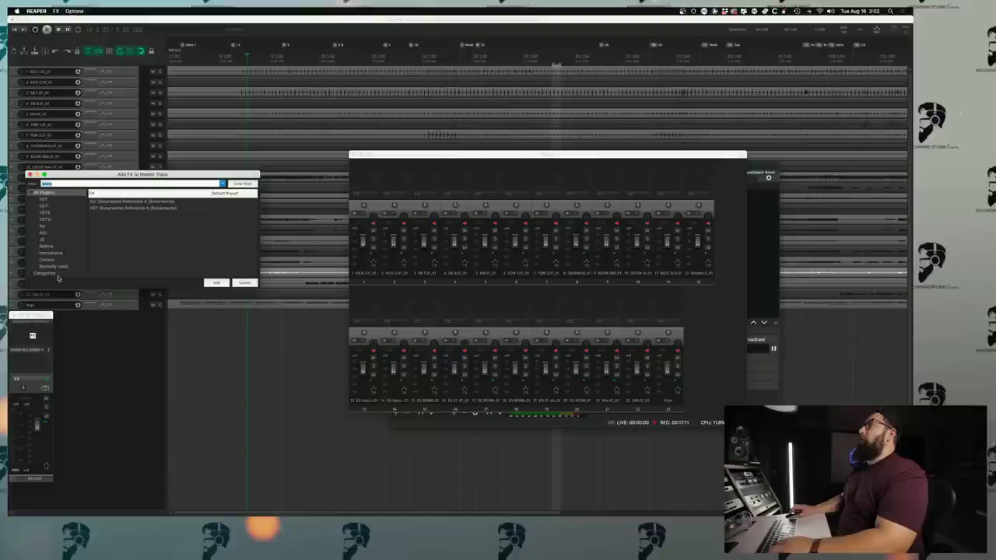
{"action": "type", "text": "loudness"}
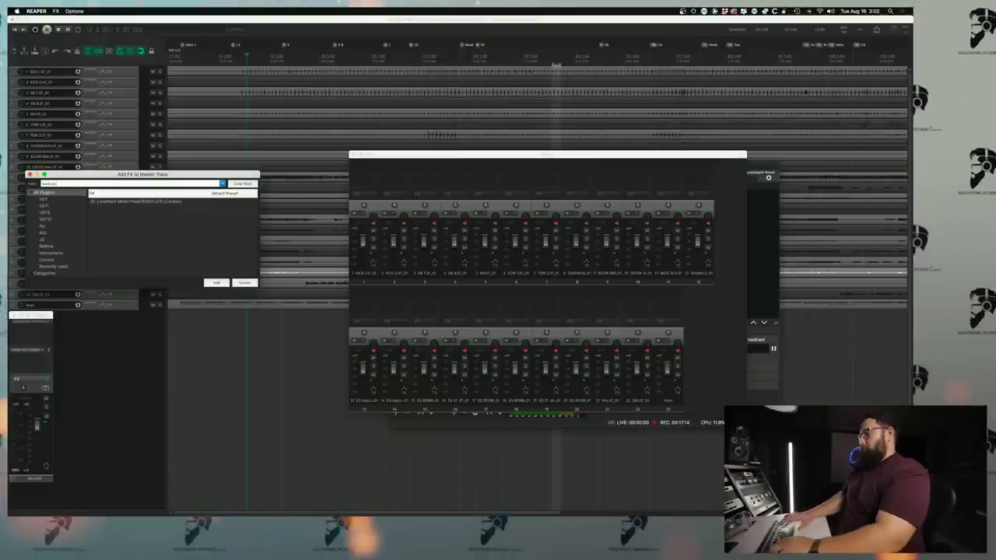
{"action": "double_click", "coordinate": [127, 203]}
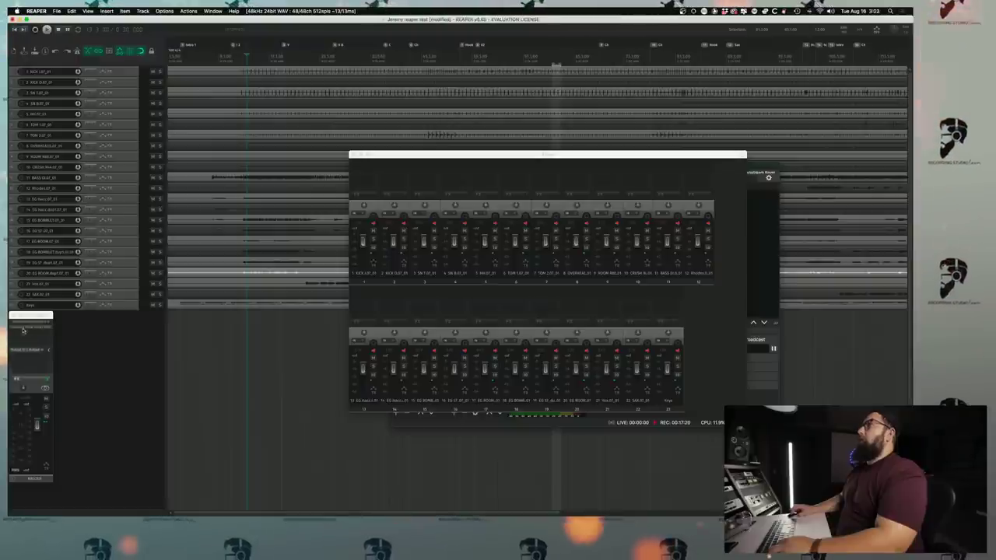
Replace the master track's selected effect with the VST3 version of Source-Nexus from Source Elements
{"action": "right_click", "coordinate": [21, 333]}
{"action": "mouse_move", "coordinate": [55, 364]}
{"action": "mouse_move", "coordinate": [148, 385]}
{"action": "mouse_move", "coordinate": [212, 416]}
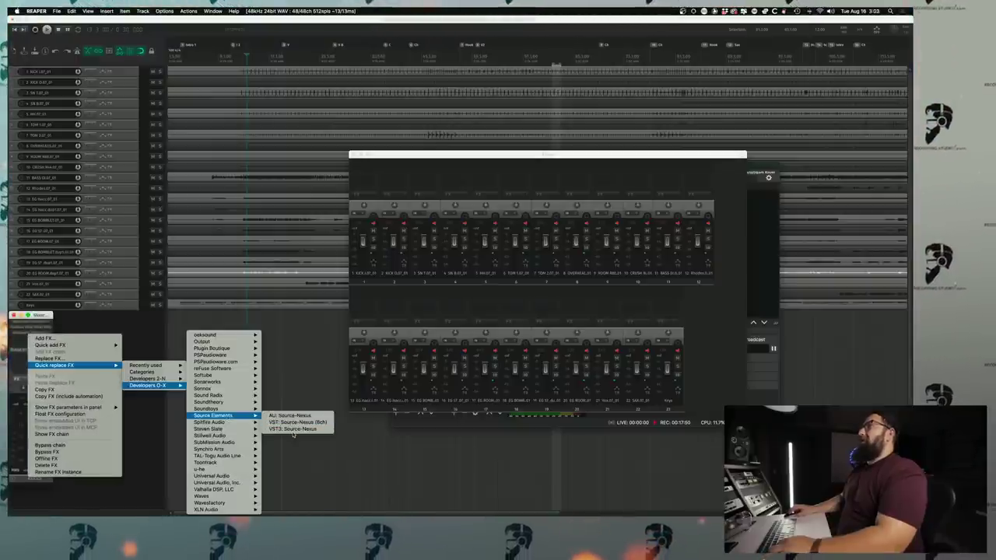
{"action": "left_click", "coordinate": [292, 430]}
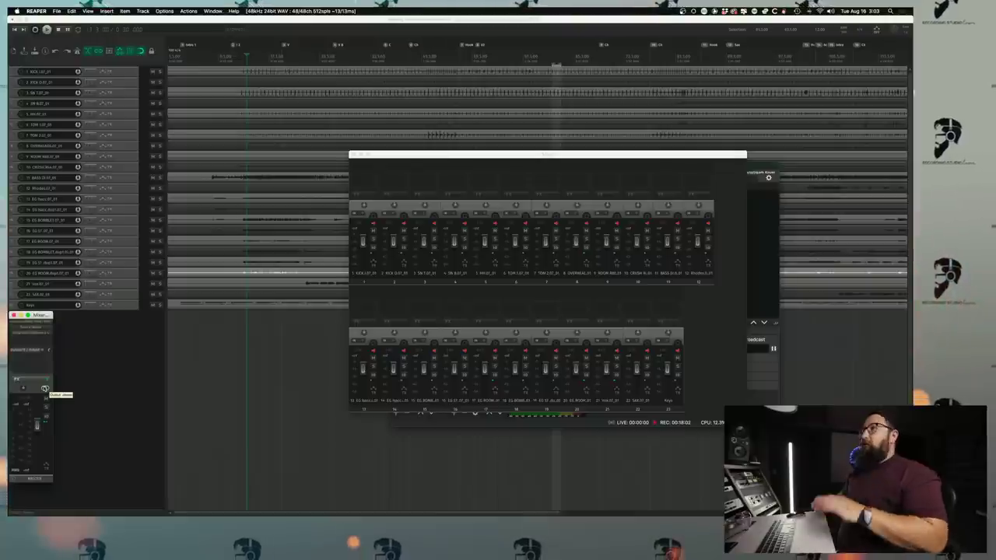
Open the Source-Nexus plug-in window on the master track and play the session to test it
{"action": "left_click", "coordinate": [27, 348]}
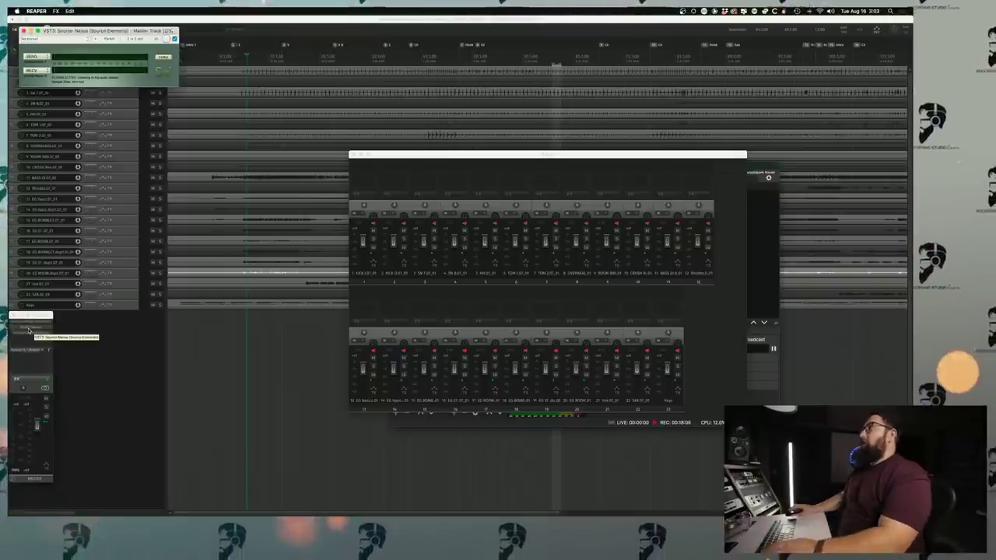
{"action": "left_click", "coordinate": [163, 57]}
{"action": "key", "text": "space"}
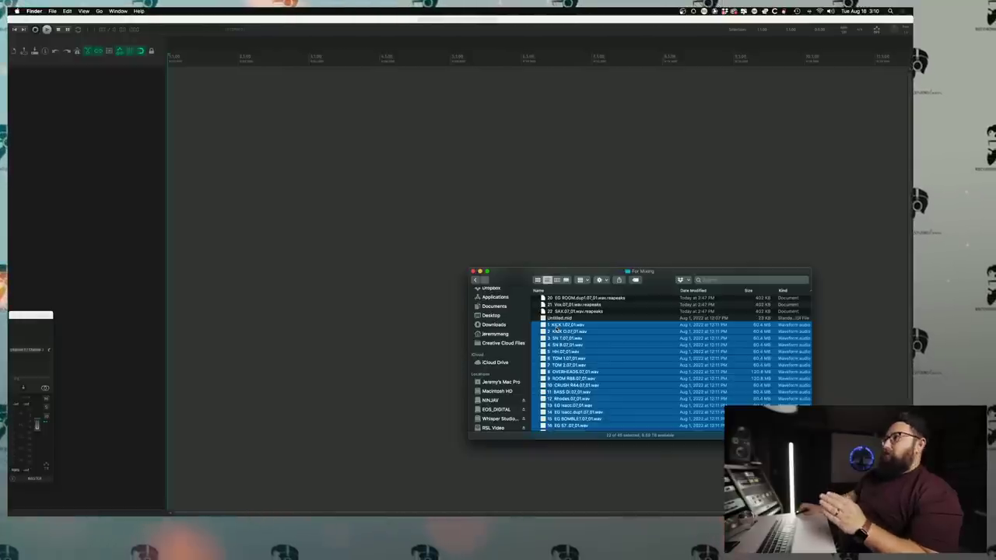
Import the numbered WAV stems from the For Mixing folder into the empty project on separate tracks
{"action": "left_click_drag", "start_coordinate": [420, 284], "coordinate": [51, 96]}
{"action": "left_click", "coordinate": [322, 258]}
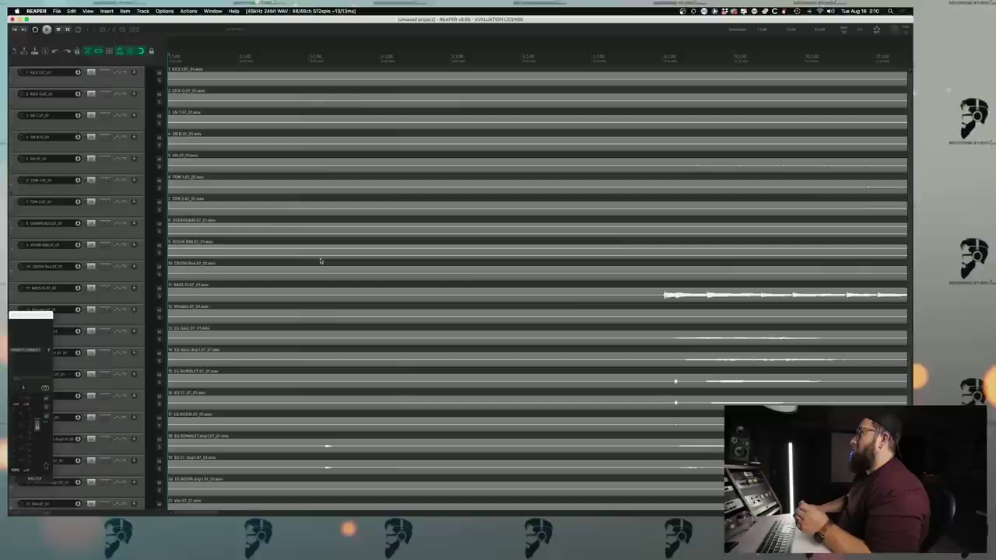
{"action": "scroll", "coordinate": [97, 282], "scroll_direction": "down", "scroll_amount": 2}
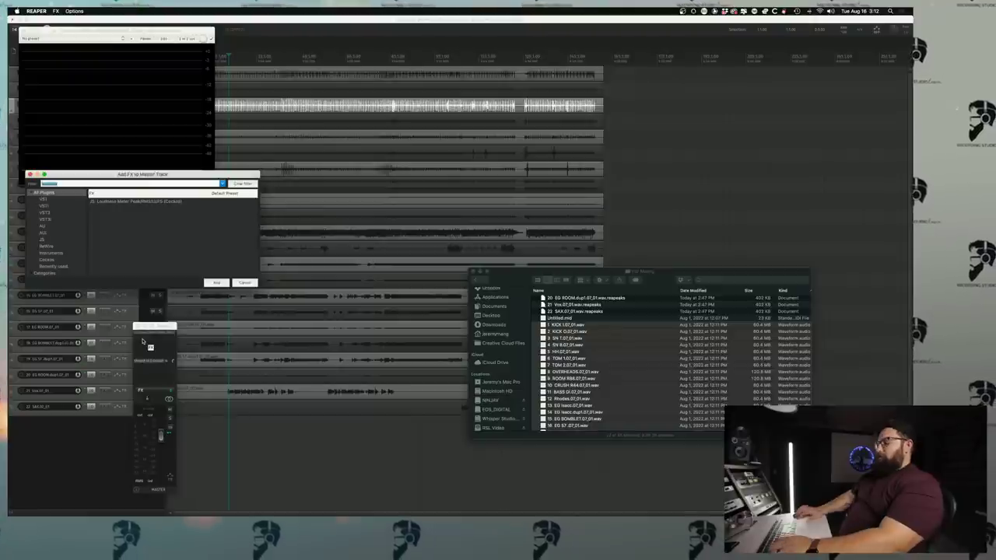
Add the FabFilter Pro-Q 3 plug-in to the master track and move its window aside
{"action": "type", "text": "insig"}
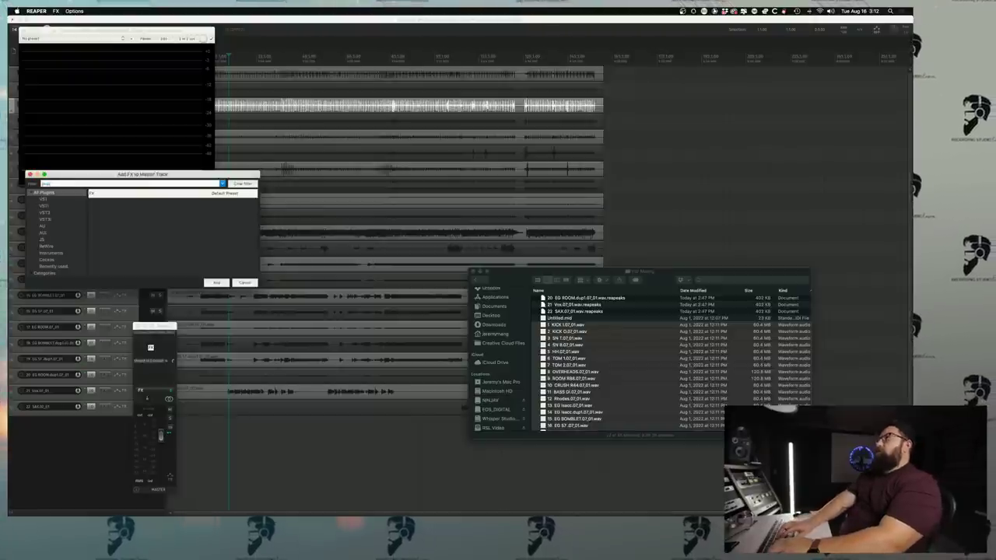
{"action": "type", "text": "o q"}
{"action": "key", "text": "Return"}
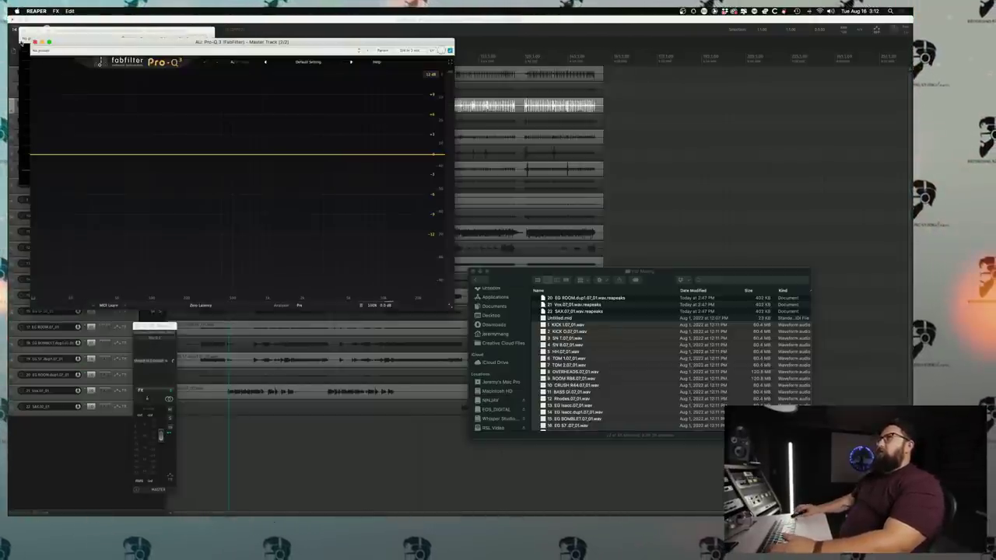
{"action": "left_click_drag", "start_coordinate": [57, 44], "coordinate": [113, 56]}
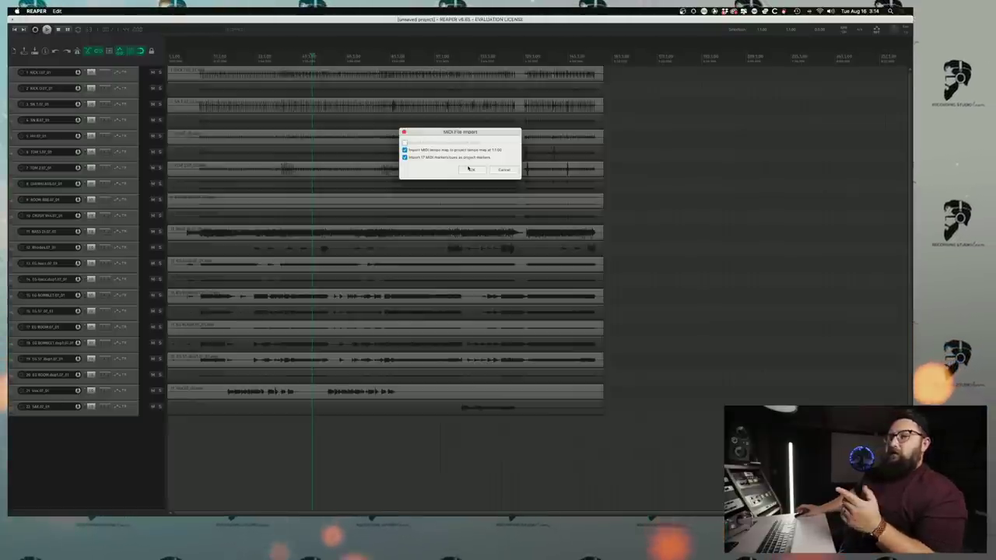
Try importing the MIDI tempo map and markers, test playback at a project tempo of 100 BPM, and undo the tempo change
{"action": "left_click", "coordinate": [471, 170]}
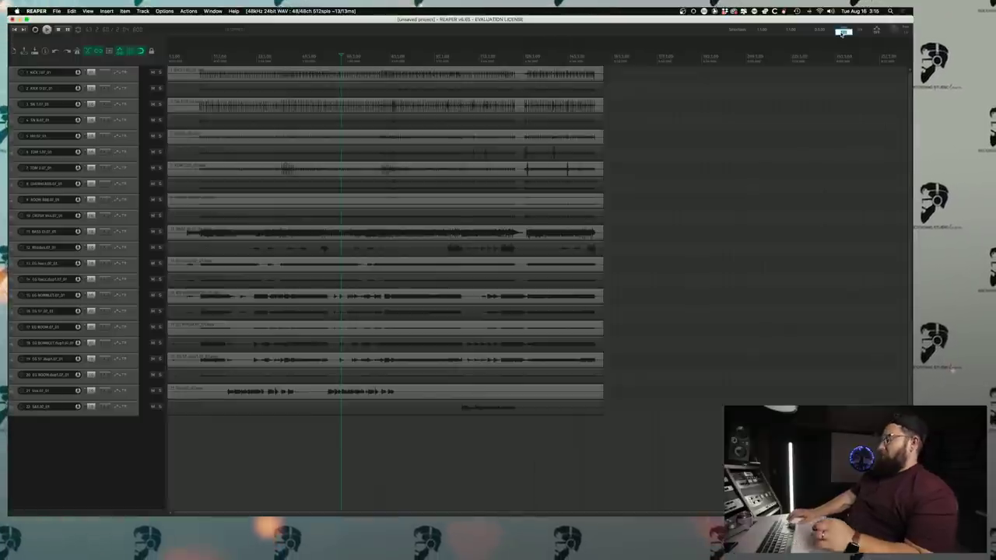
{"action": "type", "text": "100"}
{"action": "key", "text": "Return"}
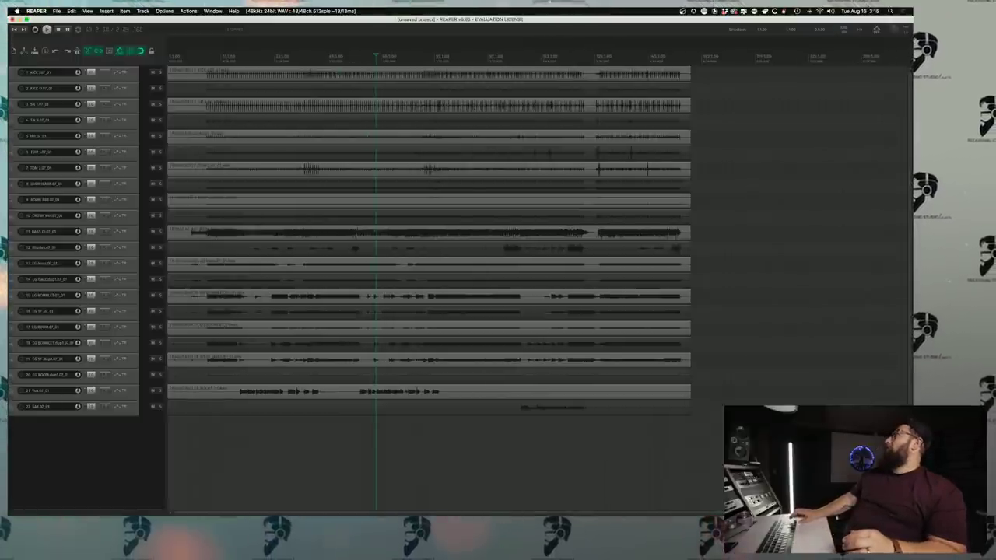
{"action": "key", "text": "space"}
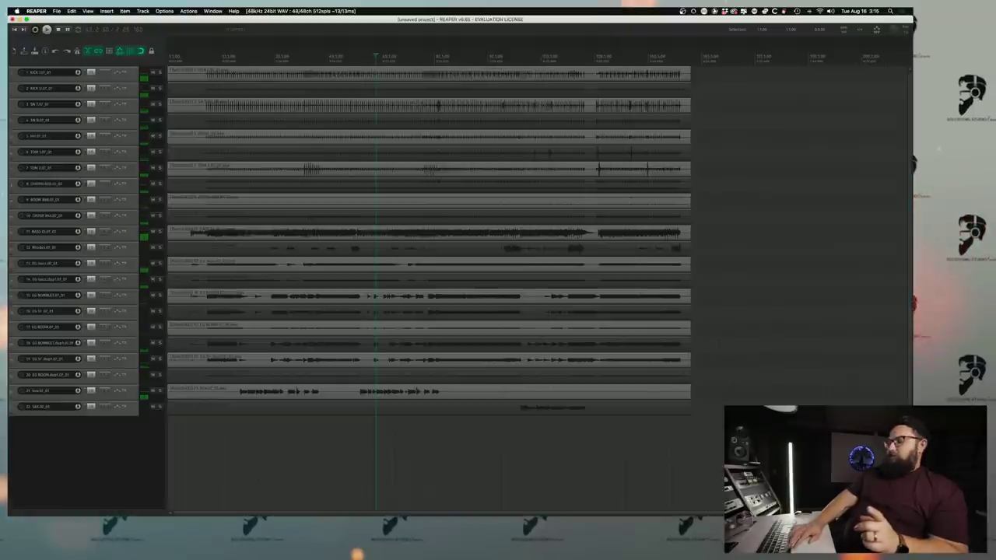
{"action": "key", "text": "super+z"}
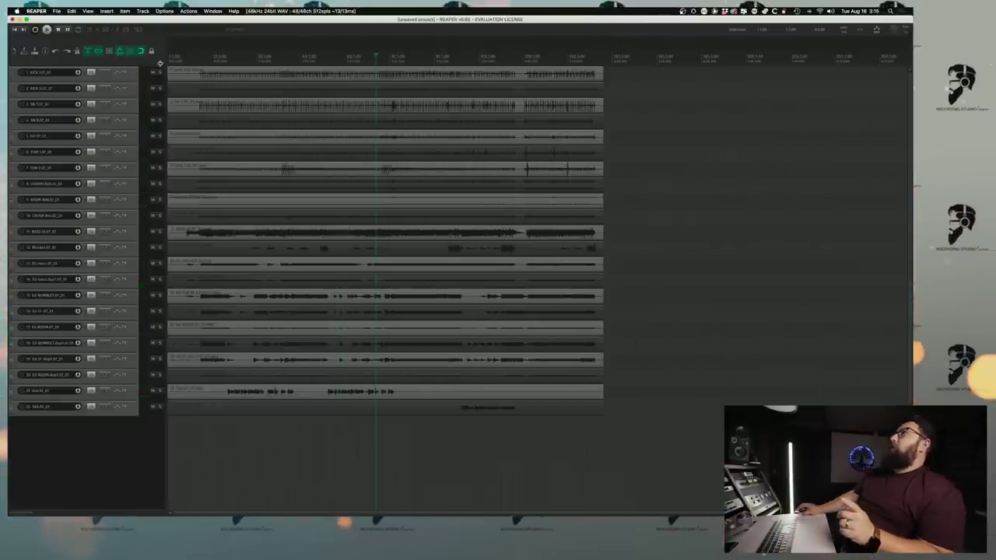
Look through the Track/Send Defaults, Media Item Defaults and Mute/Solo preferences for a setting that stops items stretching with tempo
{"action": "key", "text": "super+comma"}
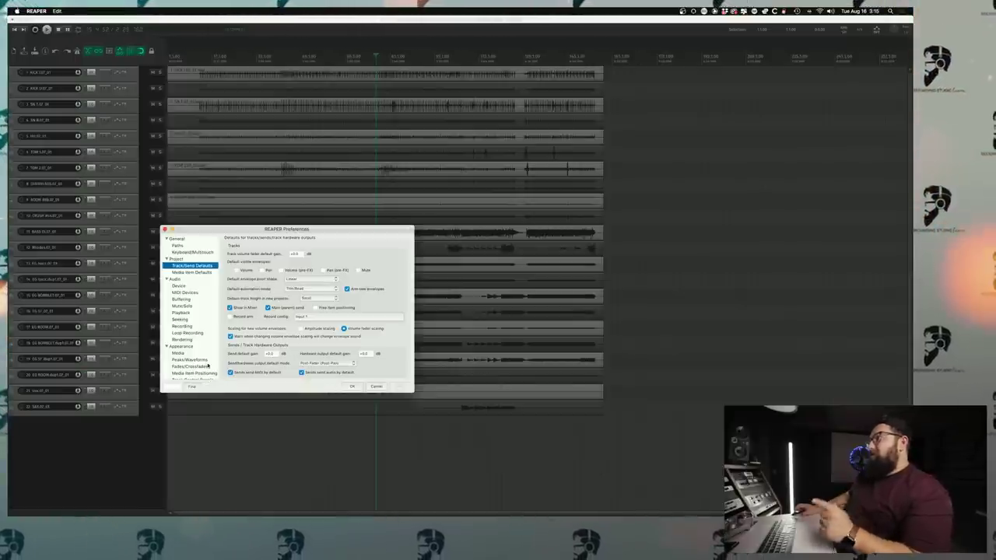
{"action": "left_click", "coordinate": [191, 274]}
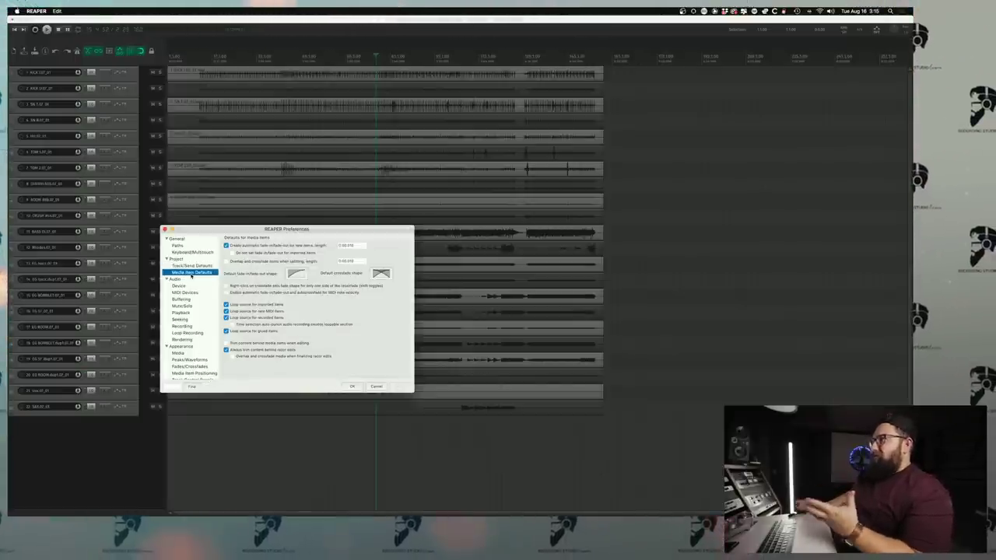
{"action": "left_click", "coordinate": [191, 307]}
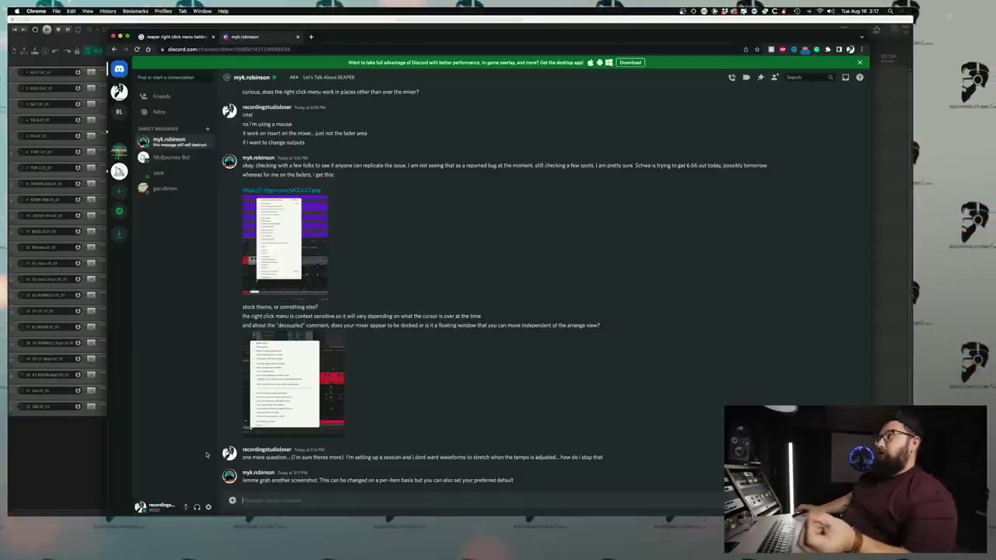
Switch between REAPER and Discord to read the friend's advice on stopping waveforms from stretching when the tempo changes
{"action": "left_click", "coordinate": [105, 447]}
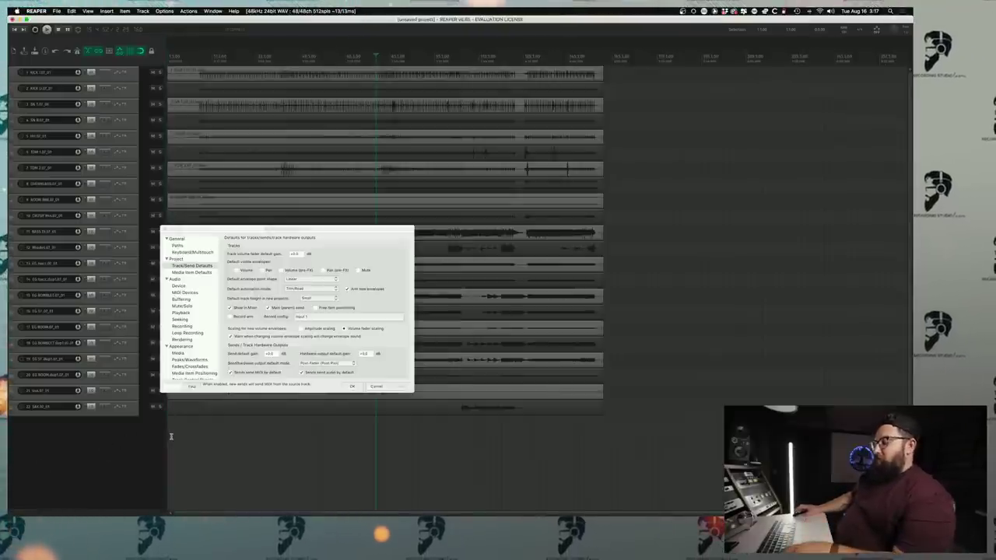
{"action": "key", "text": "super+Tab"}
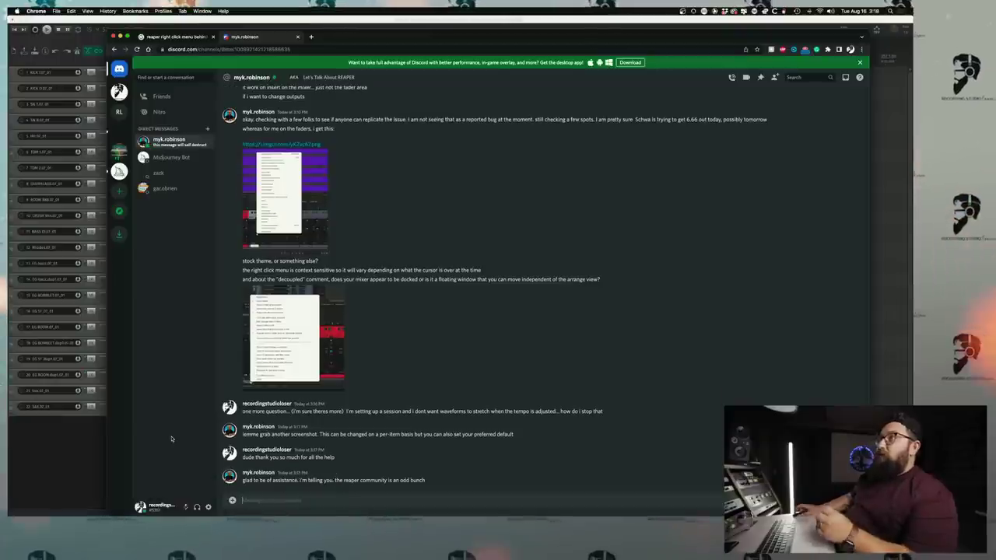
{"action": "left_click", "coordinate": [79, 450]}
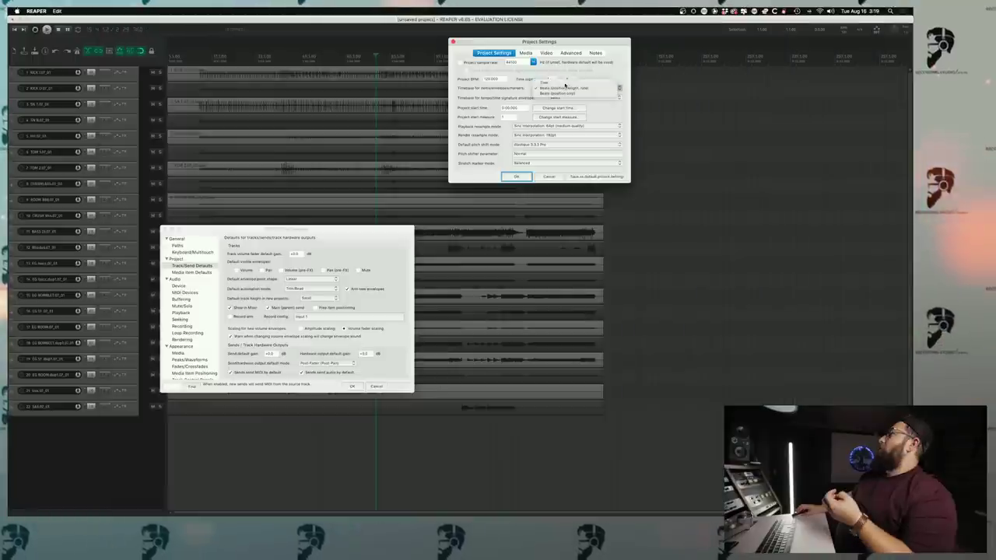
Set the project timebase for items, envelopes and markers to Time, and close the preferences
{"action": "left_click", "coordinate": [562, 88]}
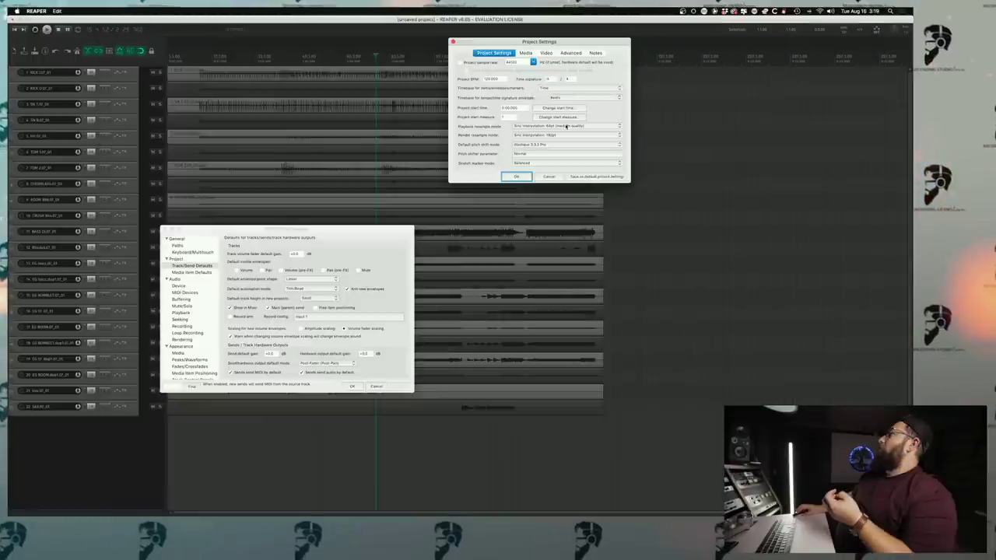
{"action": "left_click", "coordinate": [515, 177]}
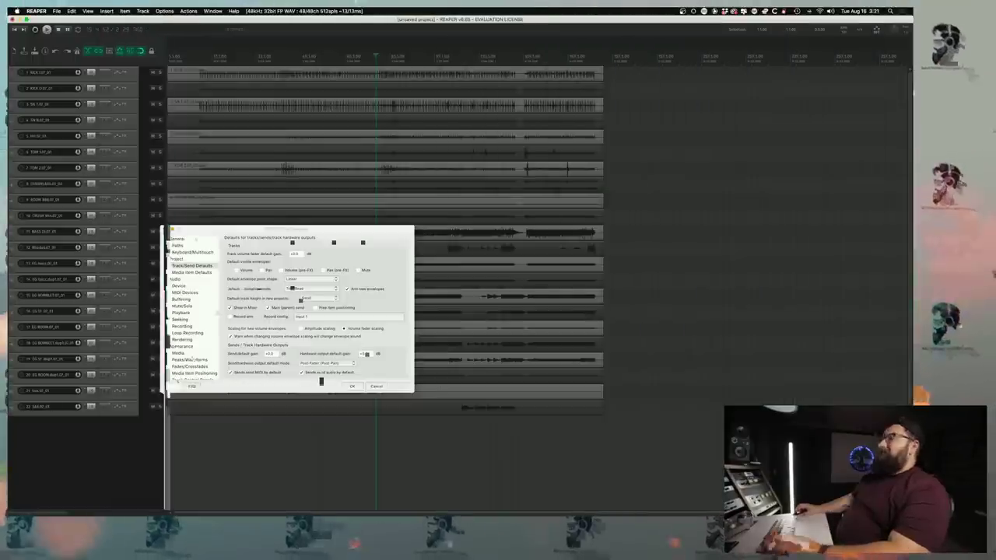
{"action": "left_click", "coordinate": [352, 386]}
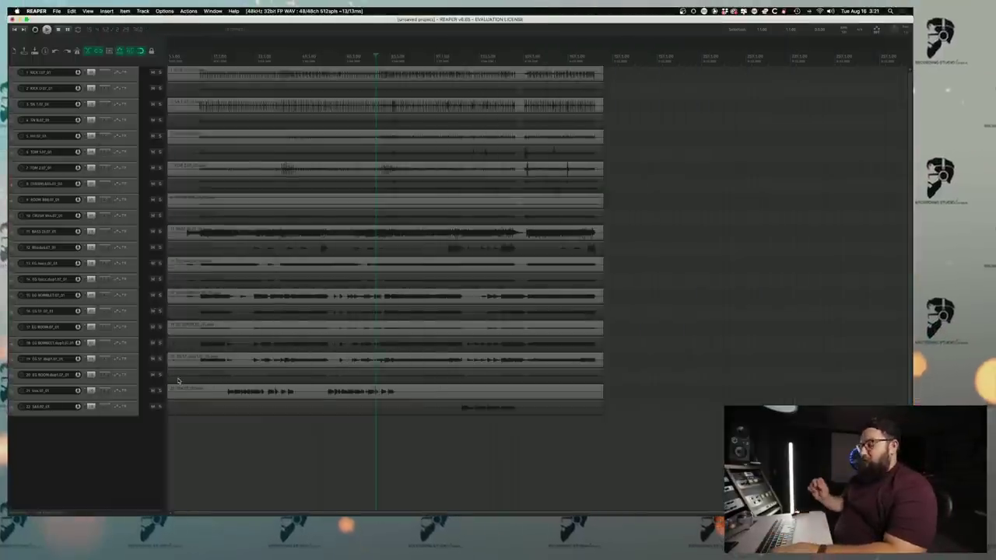
Import Untitled.mid from the For Mixing folder below the stems, including its tempo map and its 17 markers as project markers
{"action": "key", "text": "super+Tab"}
{"action": "key", "text": "super+Tab"}
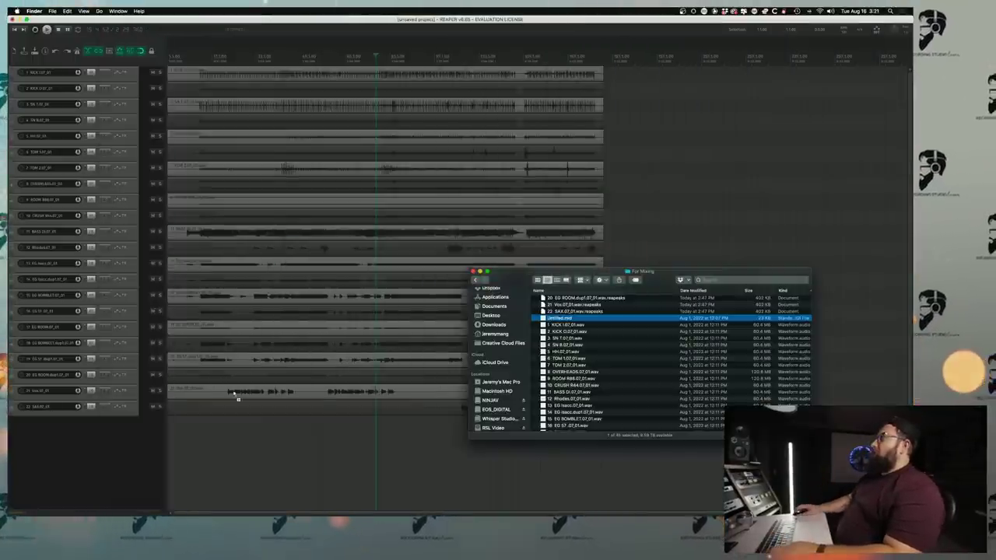
{"action": "left_click_drag", "start_coordinate": [583, 315], "coordinate": [70, 429]}
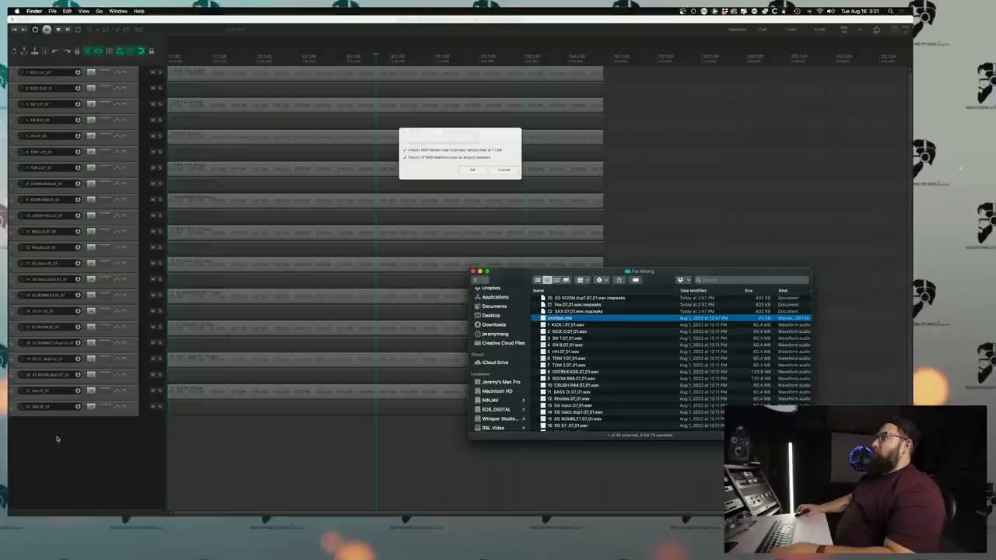
{"action": "left_click", "coordinate": [471, 170]}
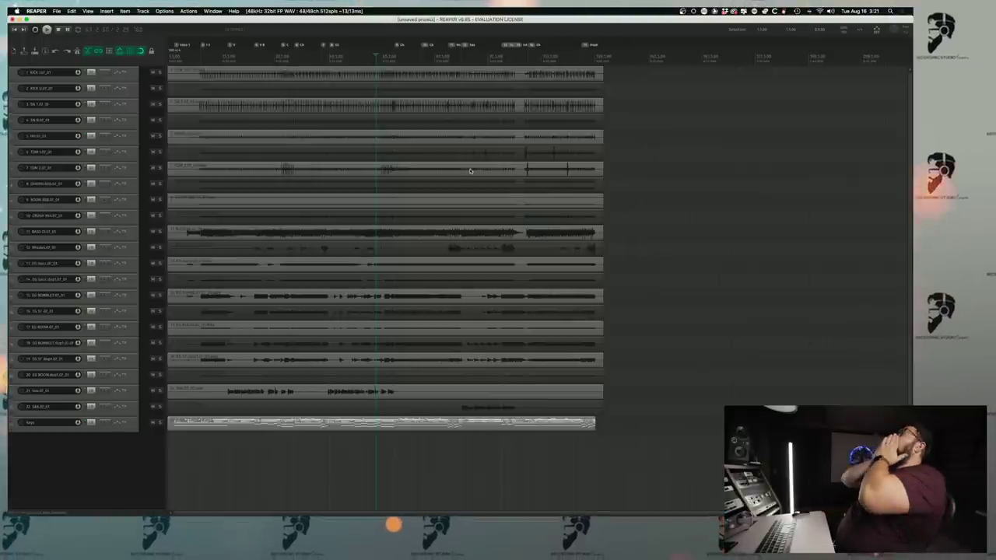
Play the session to check the stems against the imported tempo map, and try inserting a virtual instrument on a new track
{"action": "key", "text": "space"}
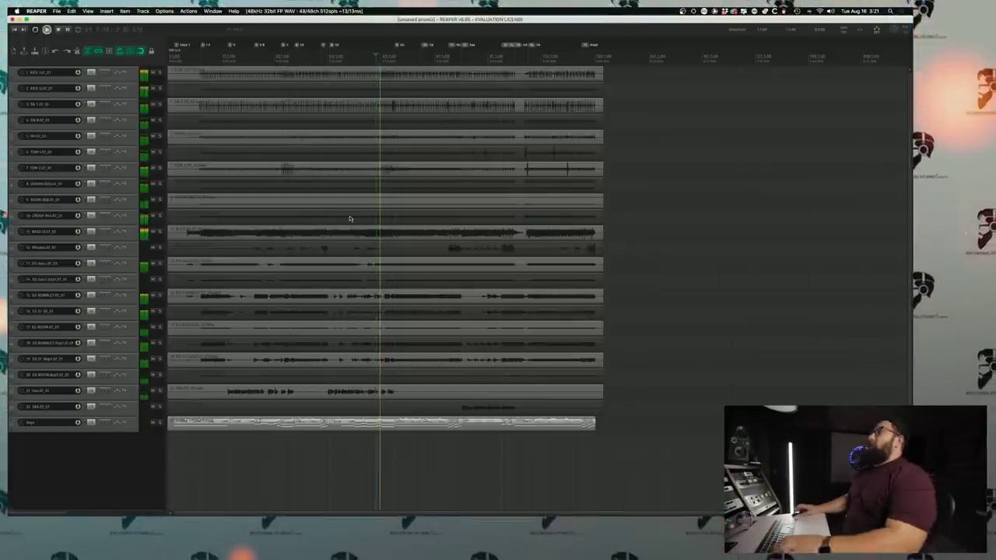
{"action": "key", "text": "space"}
{"action": "right_click", "coordinate": [41, 307]}
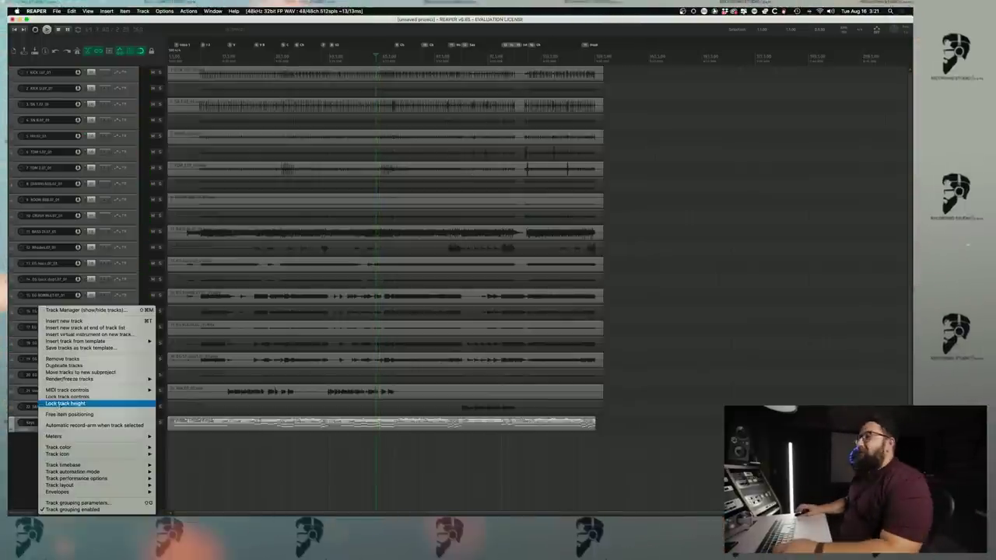
{"action": "left_click", "coordinate": [91, 335]}
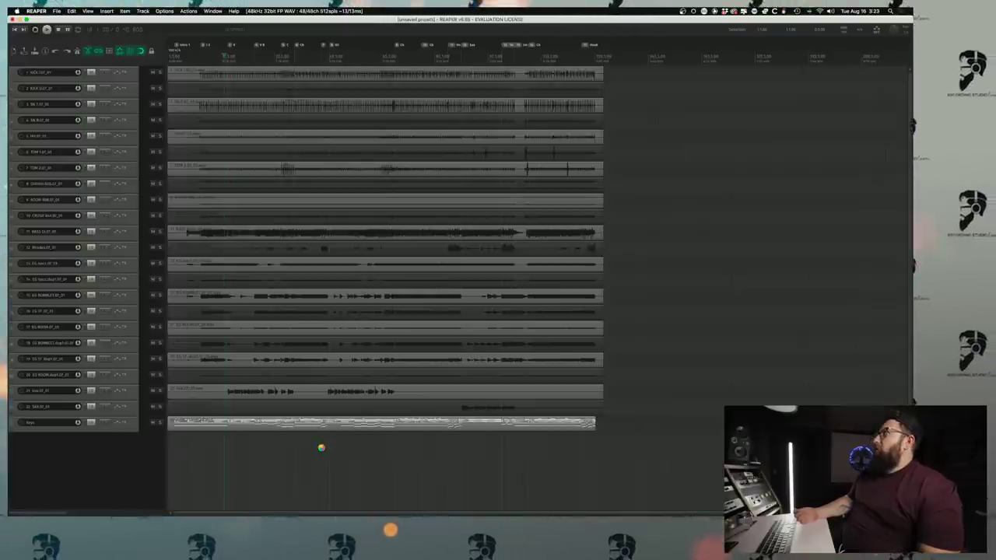
{"action": "key", "text": "space"}
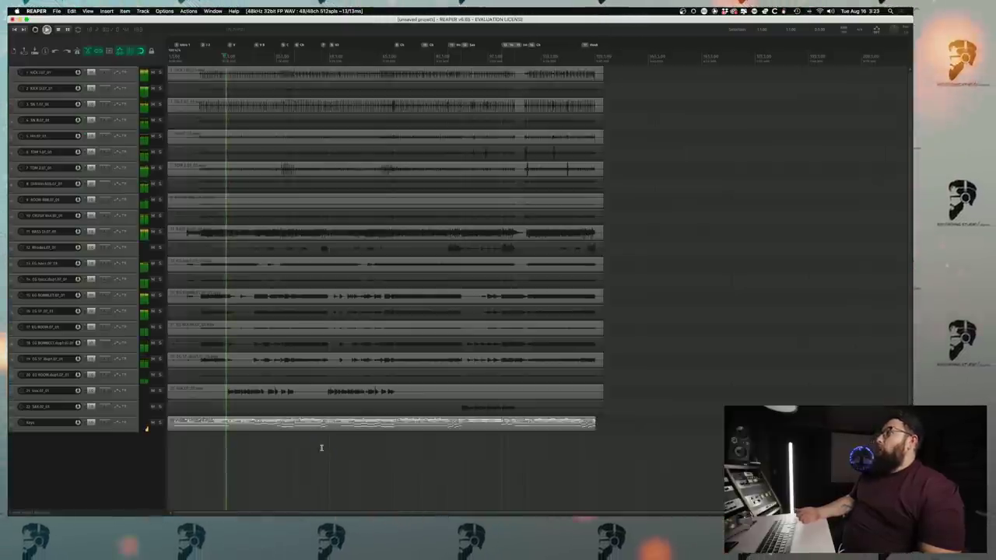
Show the mixer and open the instrument plug-in browser for the Keys track
{"action": "key", "text": "super+m"}
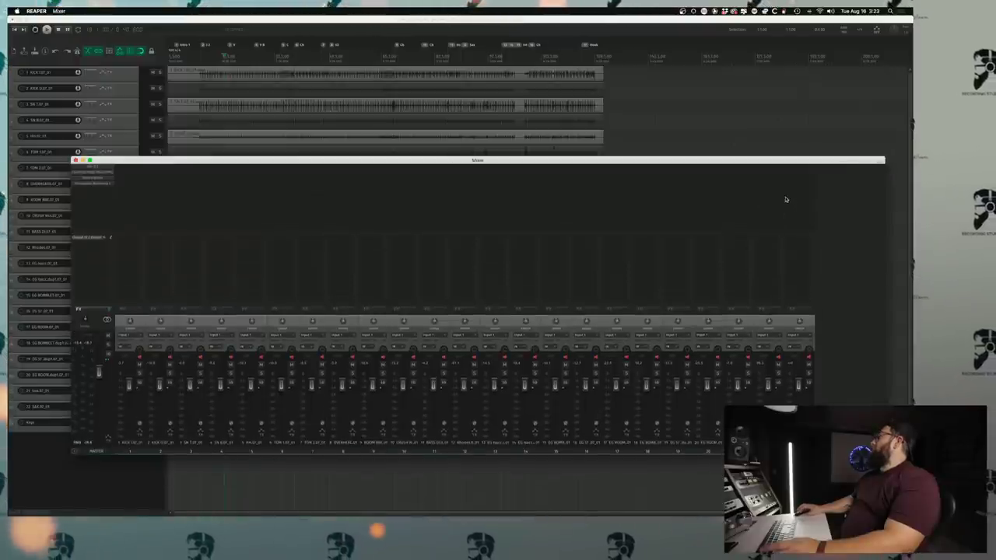
{"action": "left_click", "coordinate": [786, 200]}
{"action": "left_click_drag", "start_coordinate": [534, 19], "coordinate": [441, 36]}
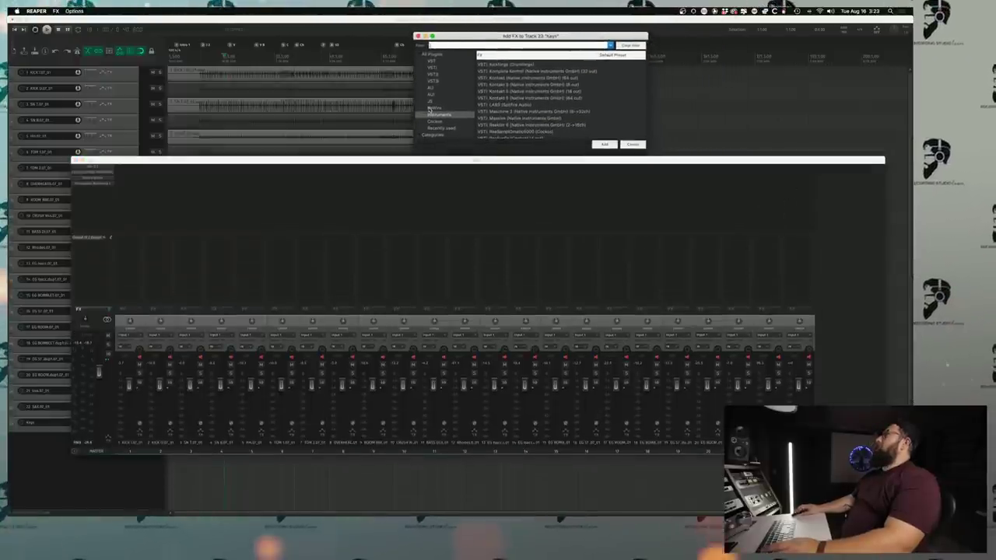
{"action": "left_click_drag", "start_coordinate": [407, 164], "coordinate": [407, 195]}
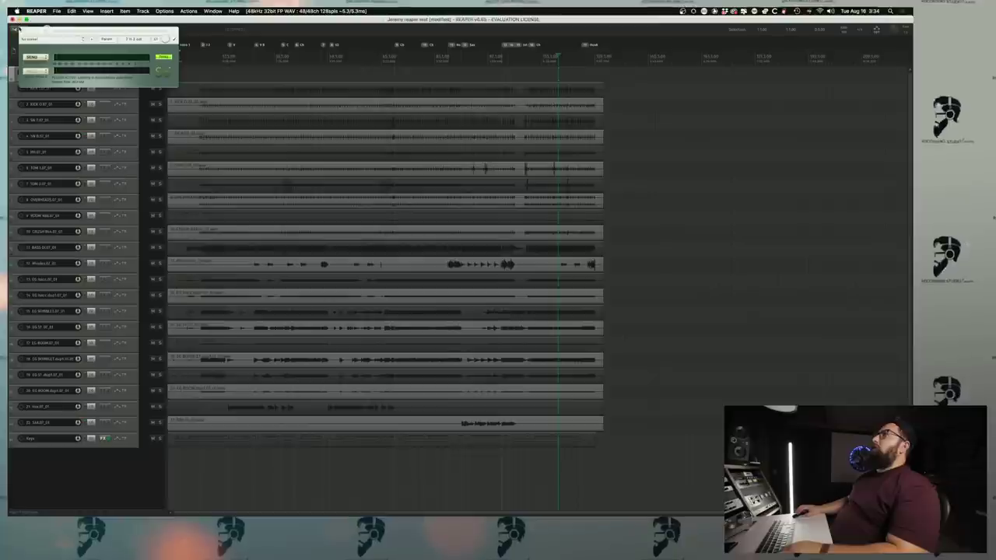
Nest the tracks from KICK to CRUSH under the new top track as a folder and name it DRUMS
{"action": "left_click", "coordinate": [18, 30]}
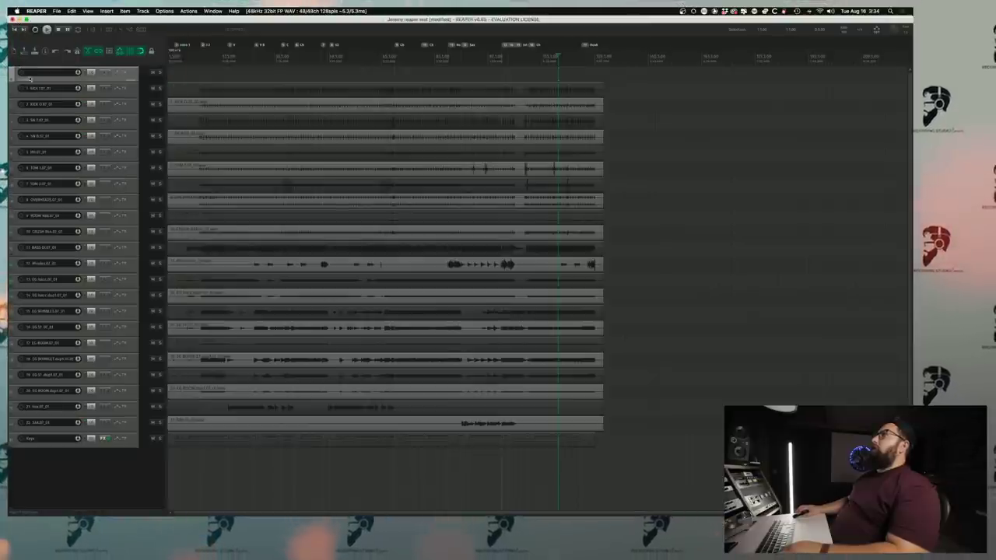
{"action": "left_click", "coordinate": [48, 231], "text": "shift"}
{"action": "left_click_drag", "start_coordinate": [53, 103], "coordinate": [54, 80]}
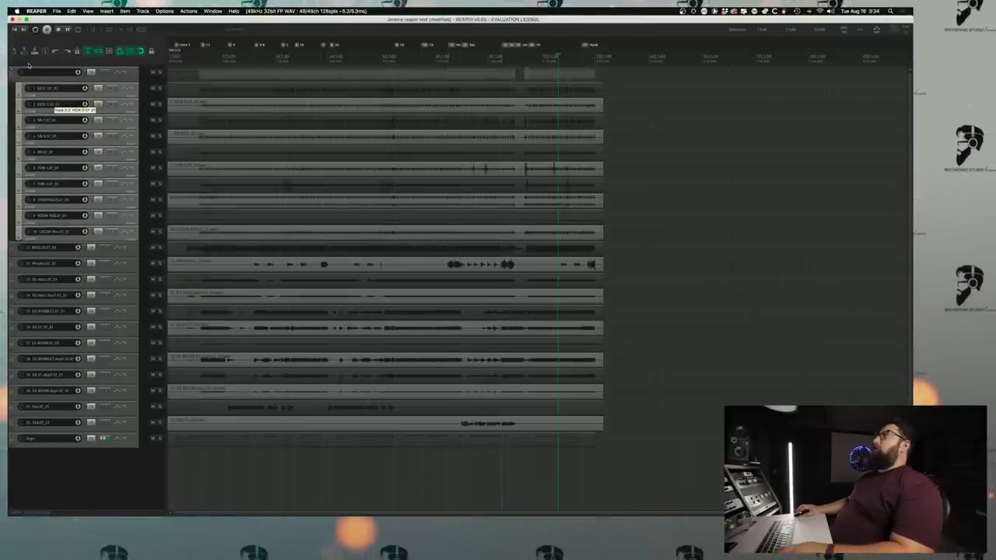
{"action": "double_click", "coordinate": [45, 73]}
{"action": "type", "text": "DRUMS"}
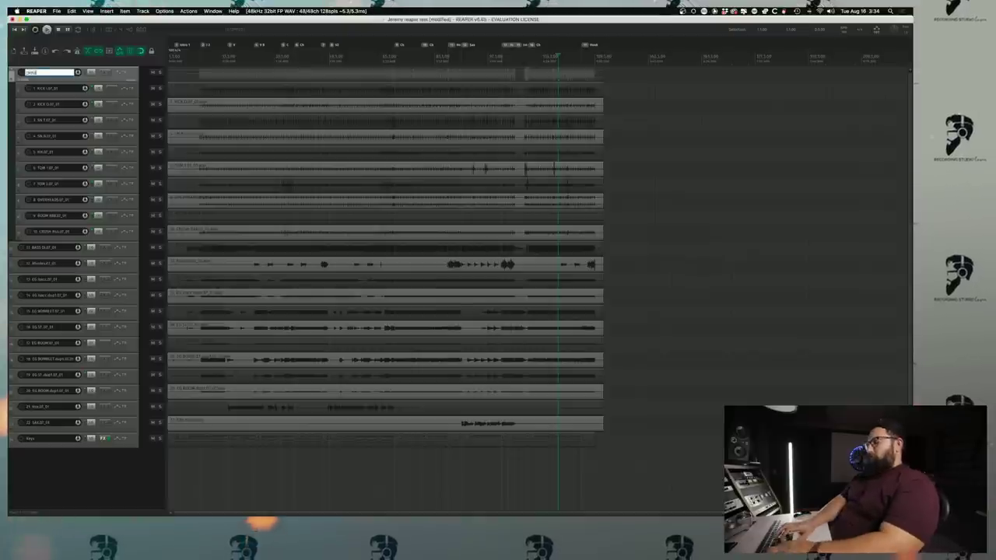
{"action": "key", "text": "Return"}
Play the session while muting and unmuting the DRUMS folder to check that it controls all drum tracks
{"action": "key", "text": "space"}
{"action": "left_click", "coordinate": [153, 72]}
{"action": "left_click", "coordinate": [153, 72]}
{"action": "key", "text": "space"}
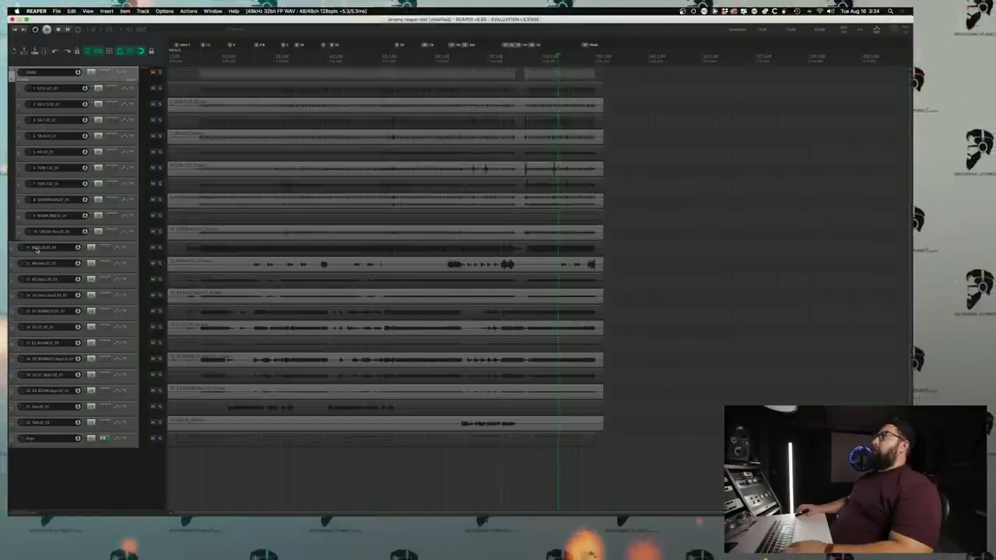
Insert a new track and place it above the first EG guitar track to serve as a folder
{"action": "left_click", "coordinate": [49, 283]}
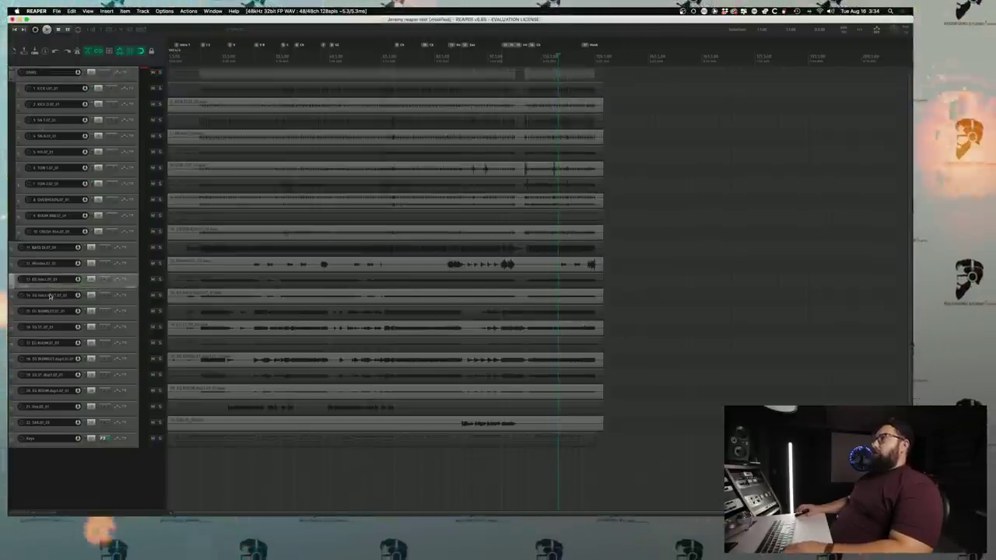
{"action": "right_click", "coordinate": [48, 284]}
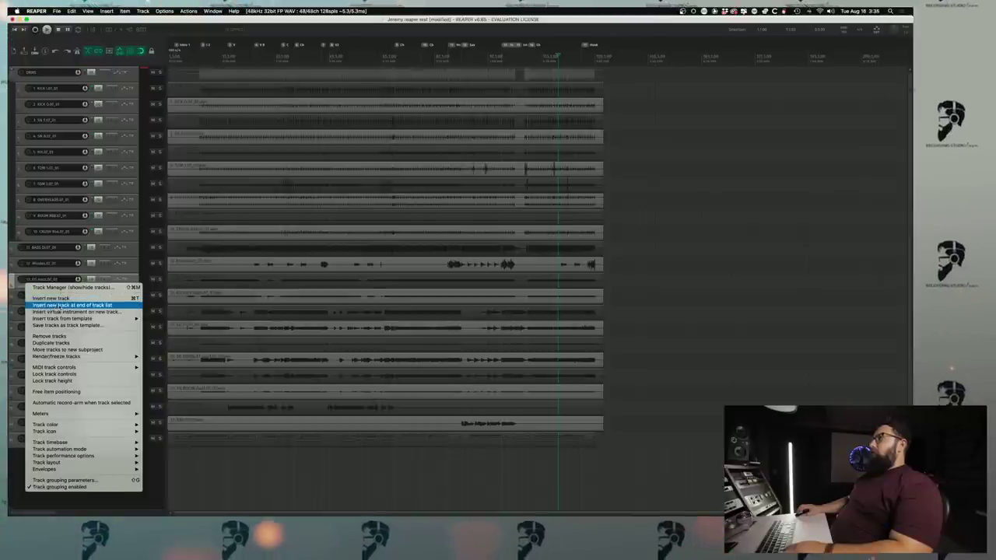
{"action": "left_click", "coordinate": [13, 481]}
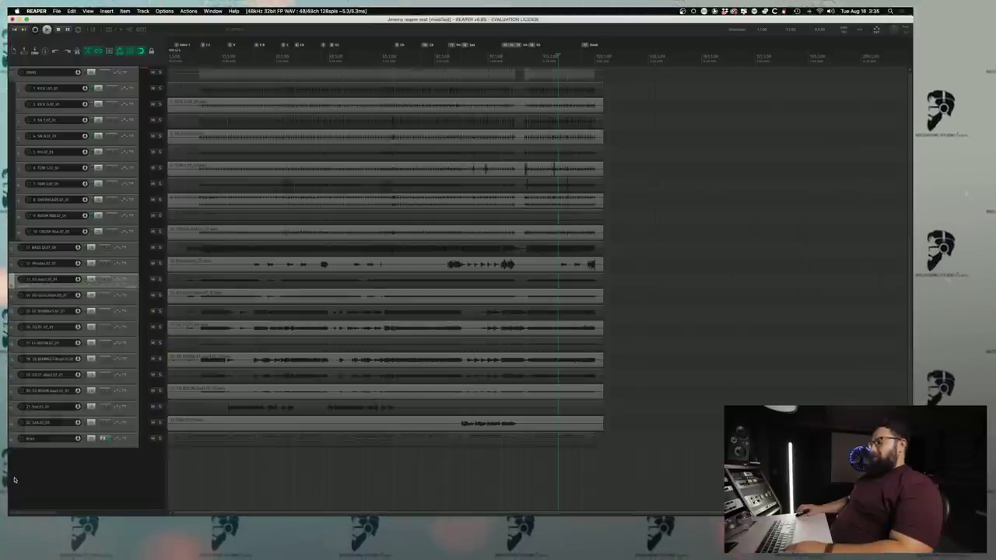
{"action": "key", "text": "super+t"}
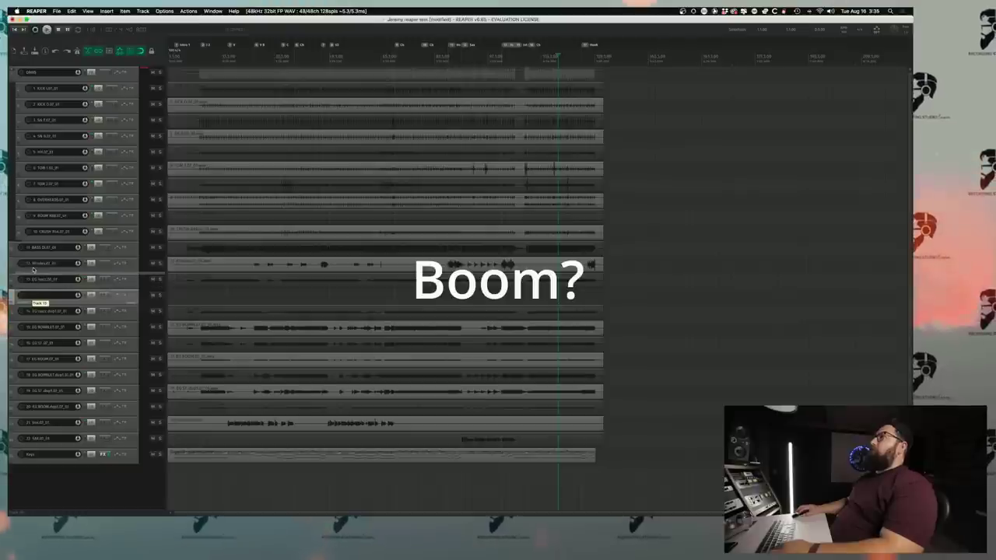
{"action": "left_click_drag", "start_coordinate": [32, 295], "coordinate": [32, 283]}
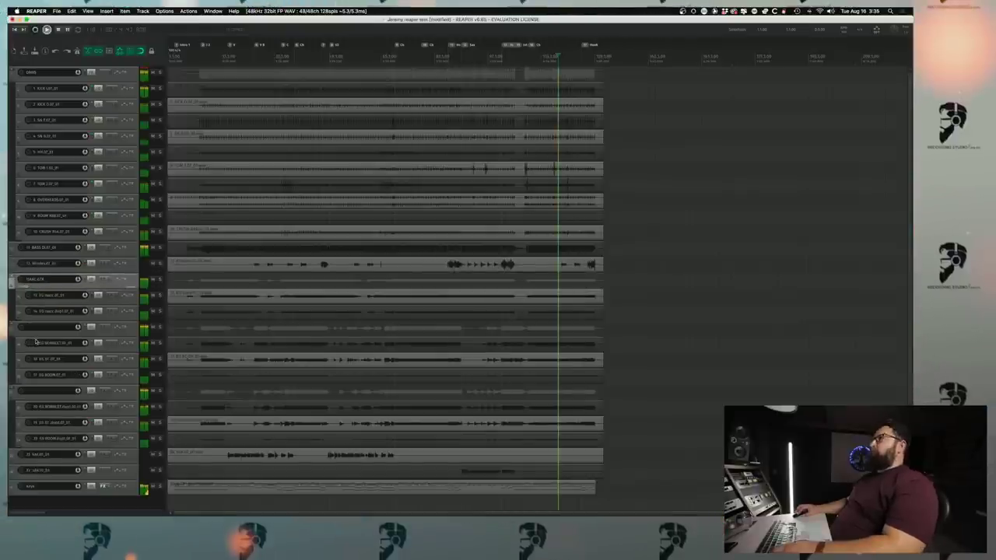
Solo the unnamed rhythm guitar folders during playback to identify them, and name them RHY L and RHY R
{"action": "left_click", "coordinate": [159, 327]}
{"action": "left_click", "coordinate": [160, 393]}
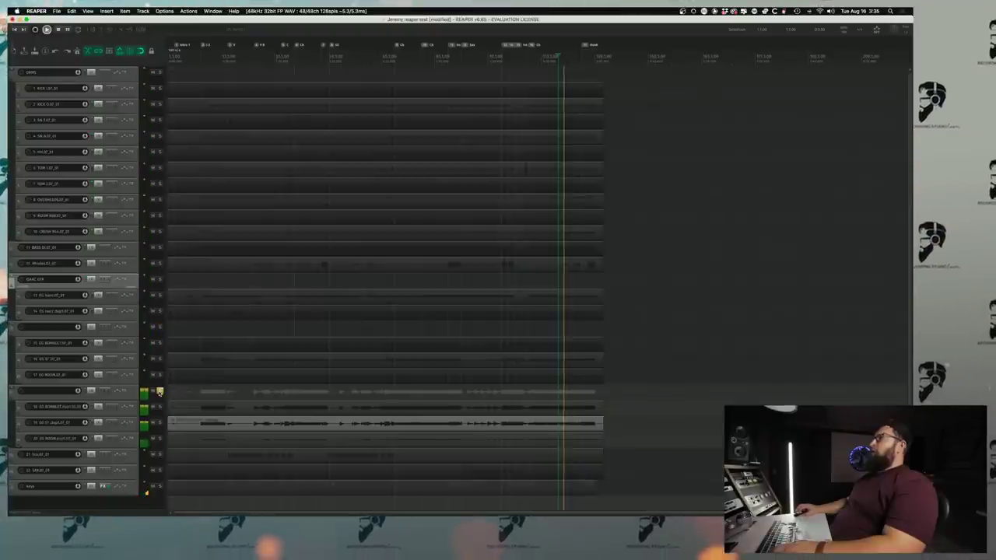
{"action": "left_click", "coordinate": [159, 393]}
{"action": "left_click", "coordinate": [65, 386]}
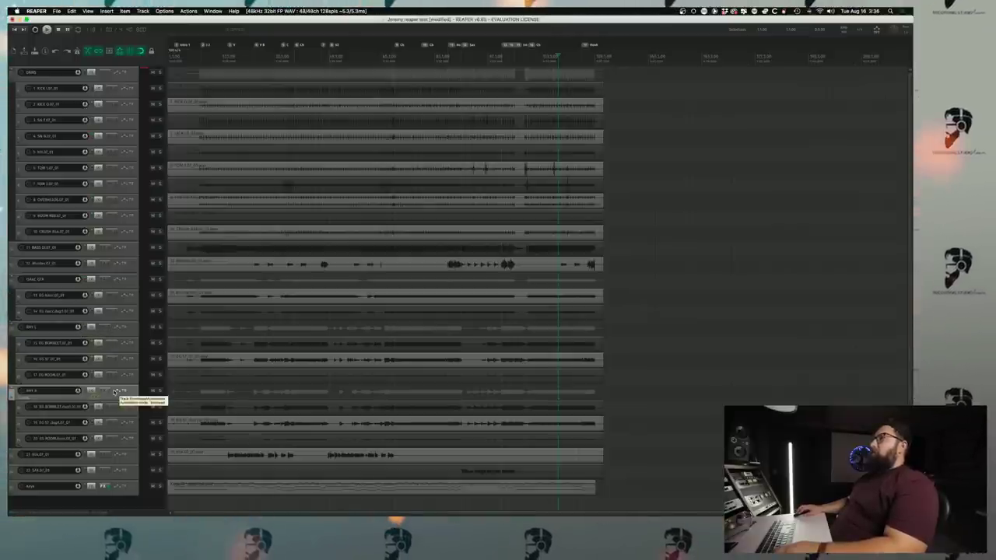
Enlarge the RHY L and RHY R folder tracks and shrink the child tracks of all three guitar folders to compact height
{"action": "left_click_drag", "start_coordinate": [58, 335], "coordinate": [118, 332]}
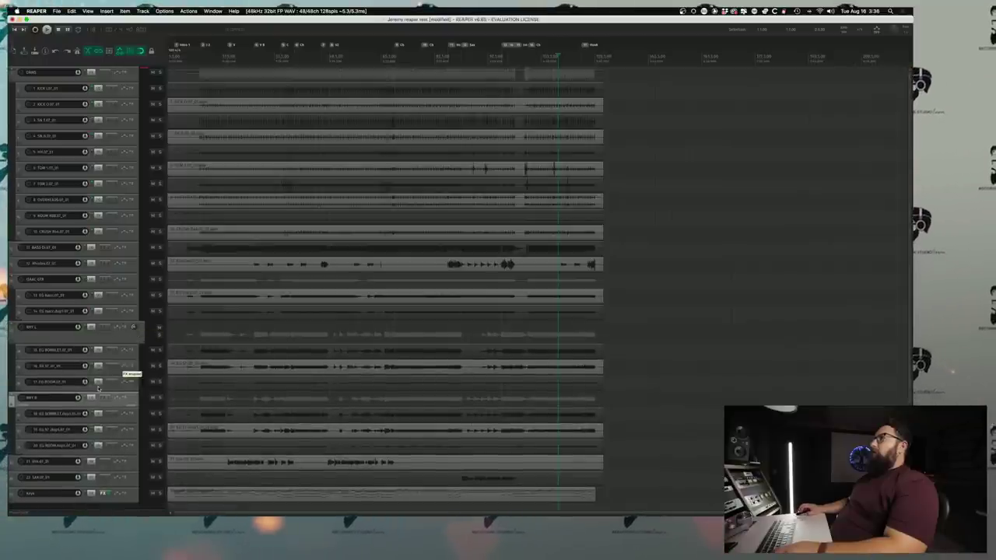
{"action": "left_click_drag", "start_coordinate": [119, 406], "coordinate": [123, 409]}
{"action": "left_click", "coordinate": [12, 398]}
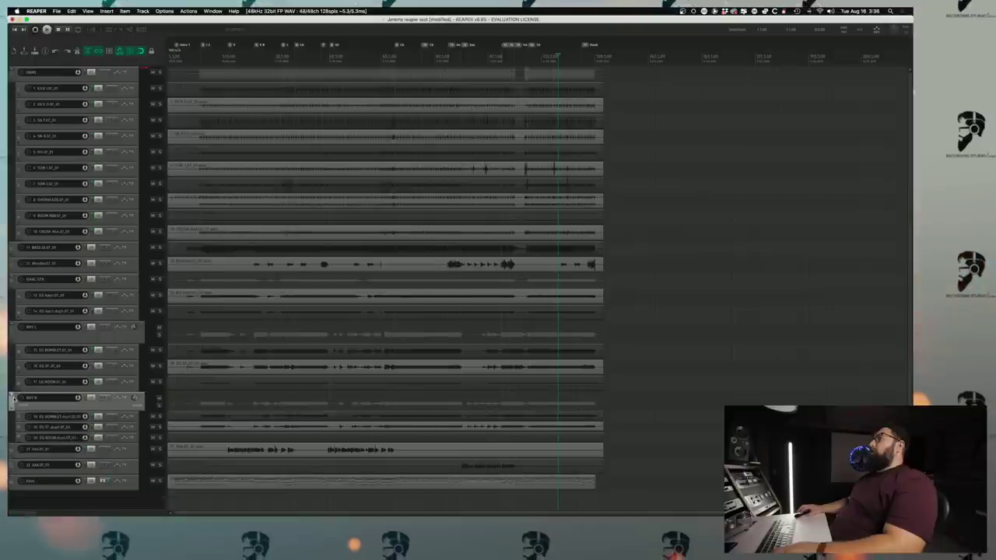
{"action": "left_click", "coordinate": [12, 326]}
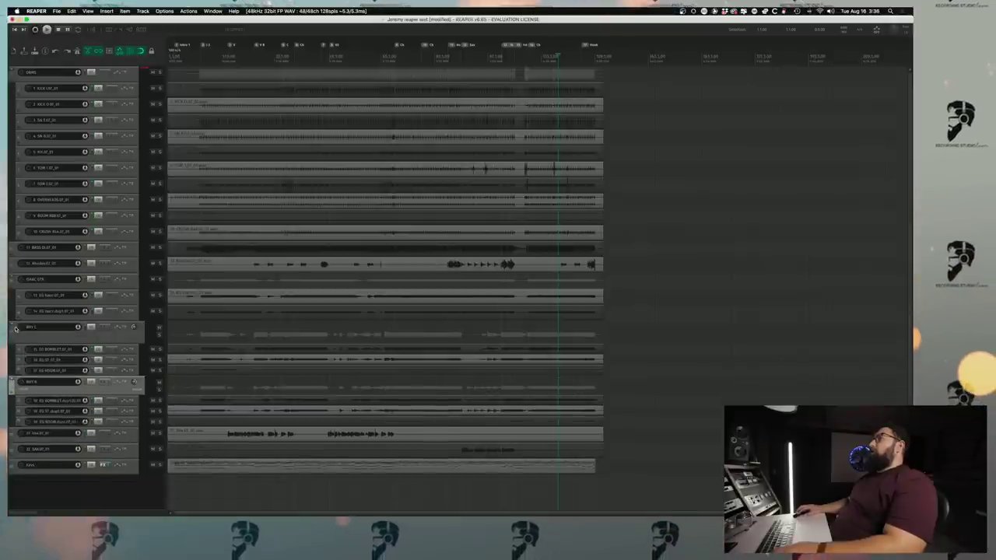
{"action": "left_click", "coordinate": [12, 277]}
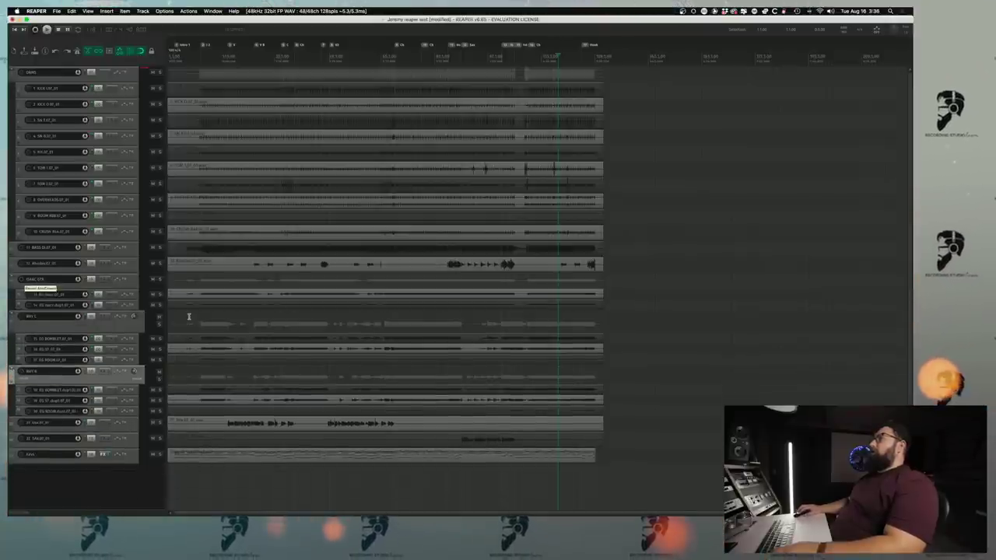
Play the session with the mixer shown, add the BG-Drums plug-in to the DRUMS folder and adjust it
{"action": "key", "text": "super+m"}
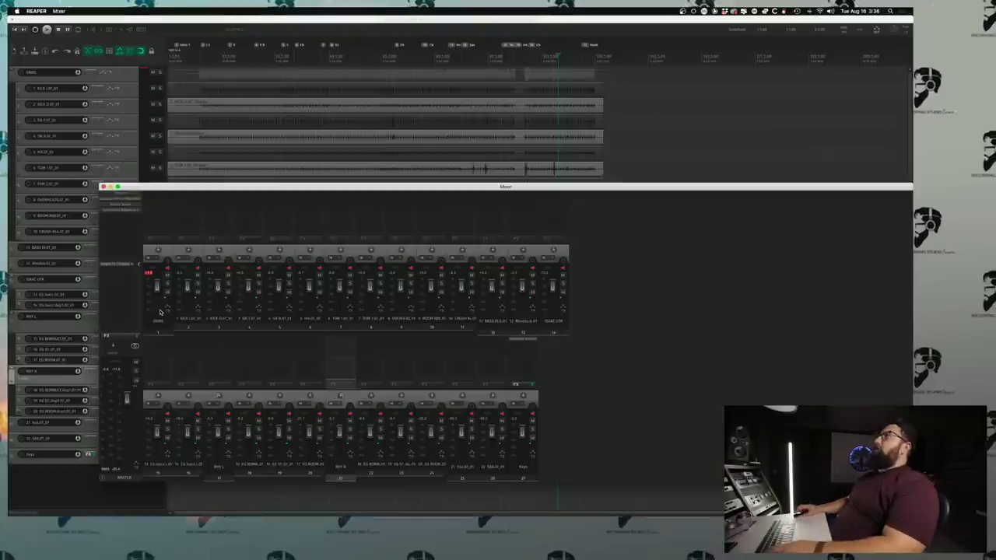
{"action": "key", "text": "space"}
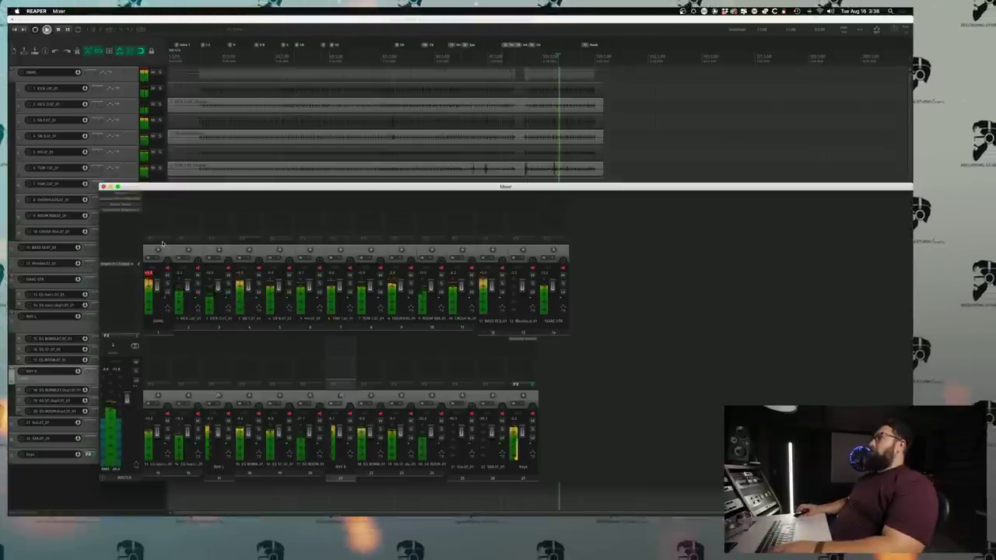
{"action": "left_click", "coordinate": [154, 196]}
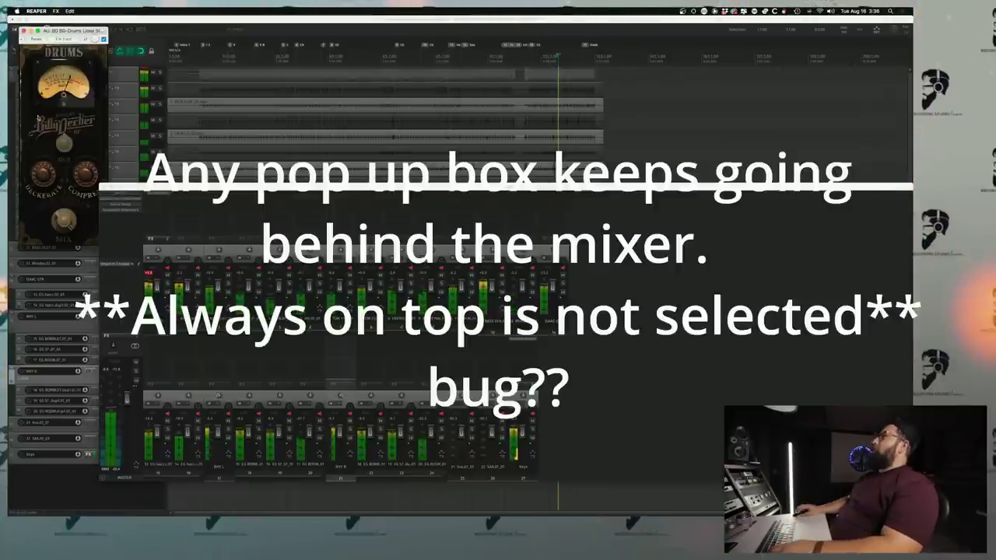
{"action": "left_click_drag", "start_coordinate": [46, 144], "coordinate": [48, 152]}
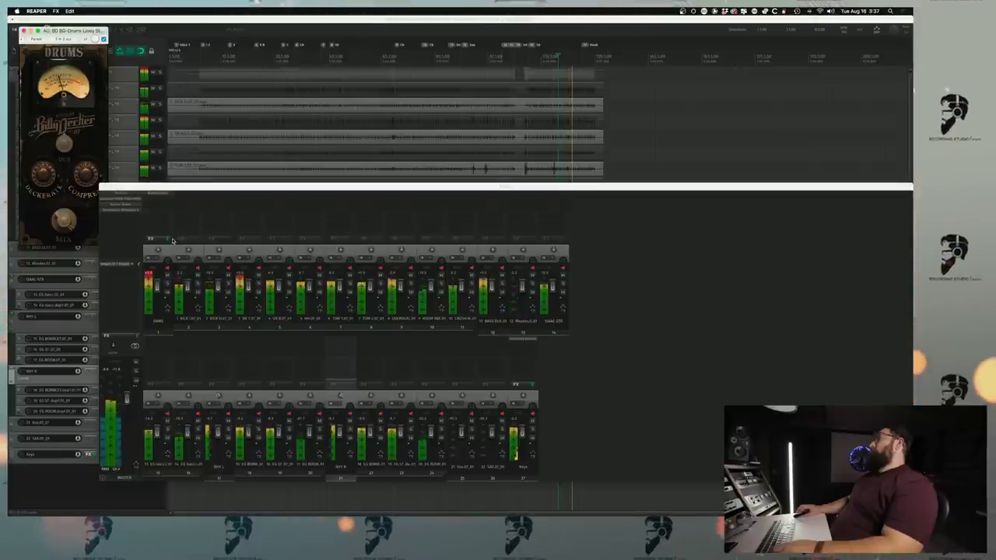
Solo the first EG track of the first guitar folder and add the AU version of MIKKO to it
{"action": "left_click", "coordinate": [167, 429]}
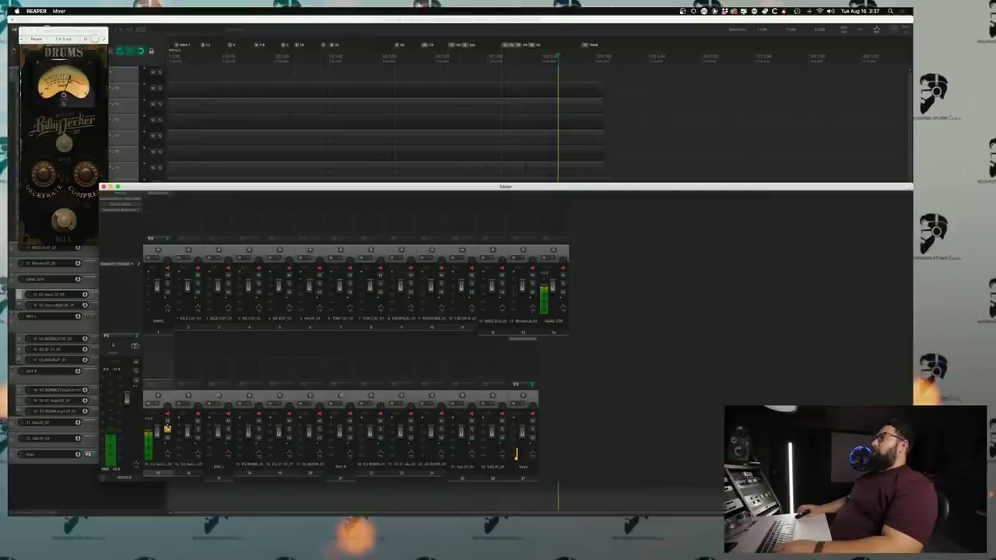
{"action": "left_click", "coordinate": [154, 339]}
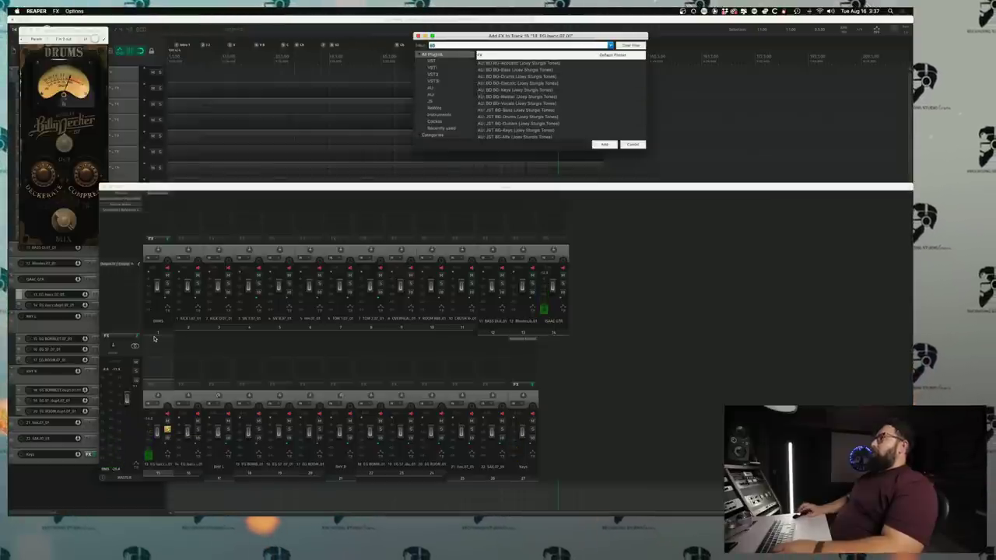
{"action": "type", "text": "mikko"}
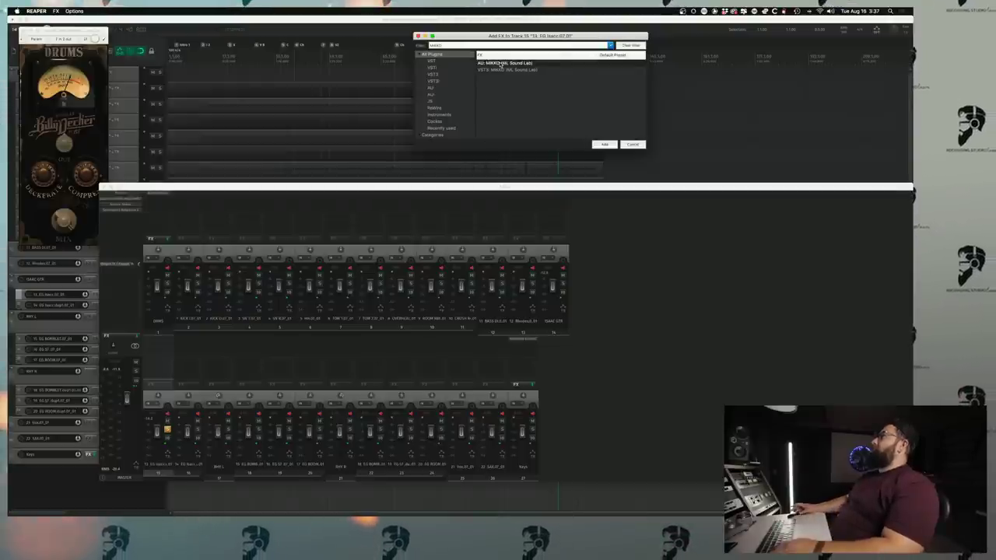
{"action": "key", "text": "Return"}
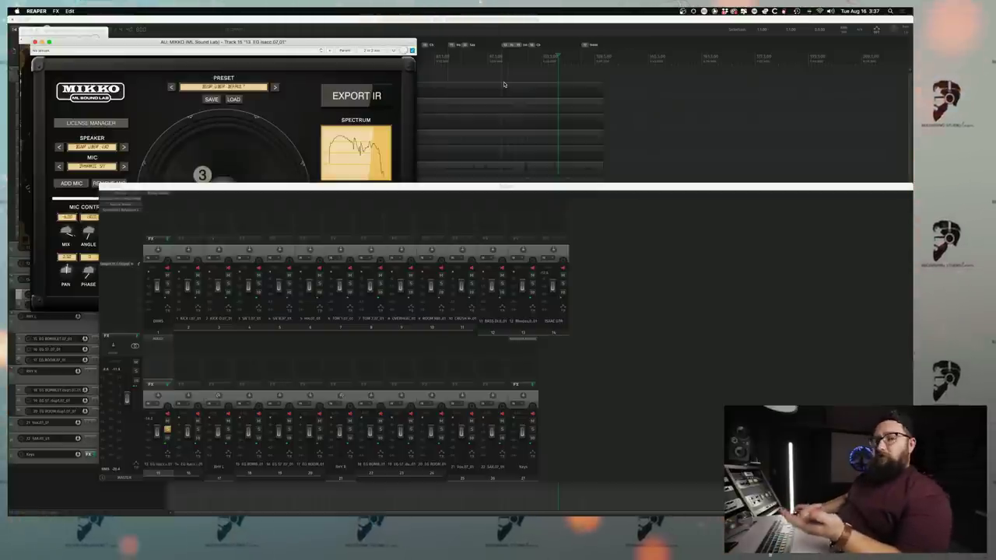
Load MIKKO's V30 Sweetspots preset and copy the plug-in to the second EG track of the folder
{"action": "left_click", "coordinate": [254, 87]}
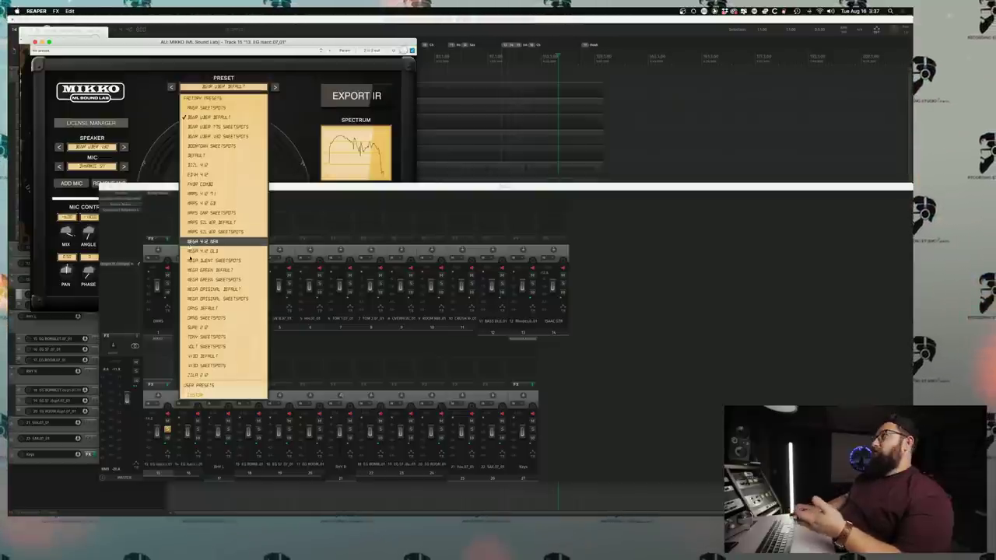
{"action": "left_click", "coordinate": [203, 366]}
{"action": "left_click", "coordinate": [193, 343]}
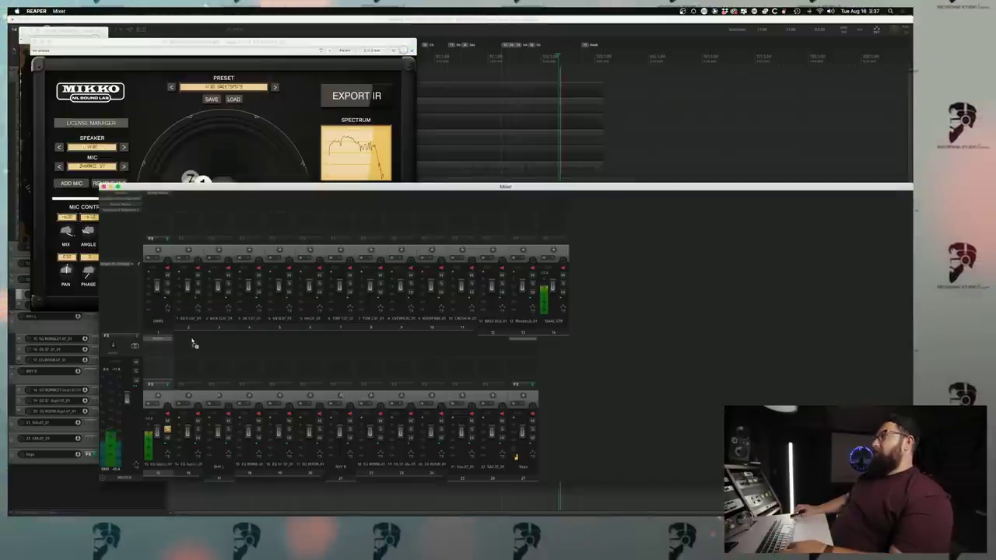
Add TAL-Chorus-LX after MIKKO on the first EG track and copy it to the second EG track
{"action": "double_click", "coordinate": [156, 344]}
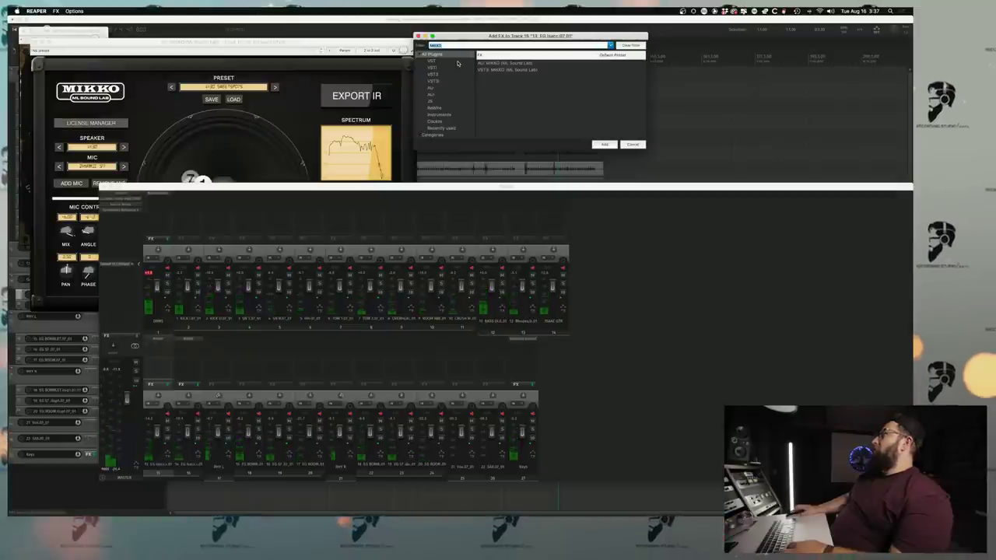
{"action": "type", "text": "ta"}
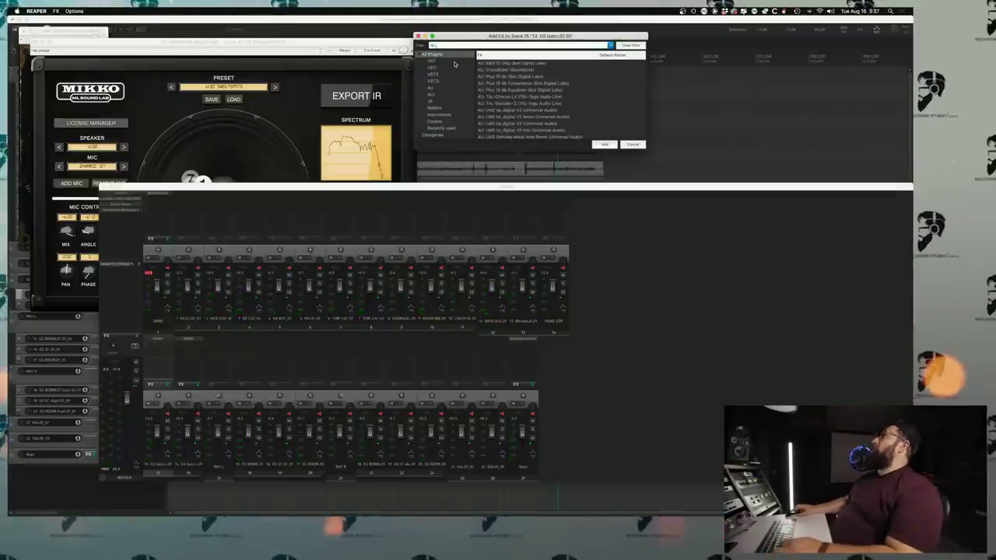
{"action": "double_click", "coordinate": [519, 96]}
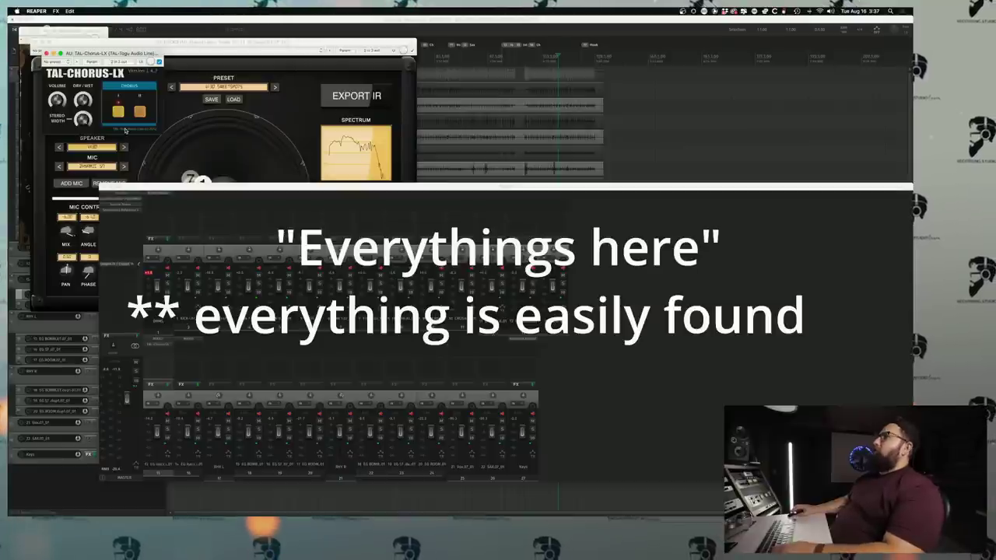
{"action": "left_click_drag", "start_coordinate": [165, 347], "coordinate": [187, 347]}
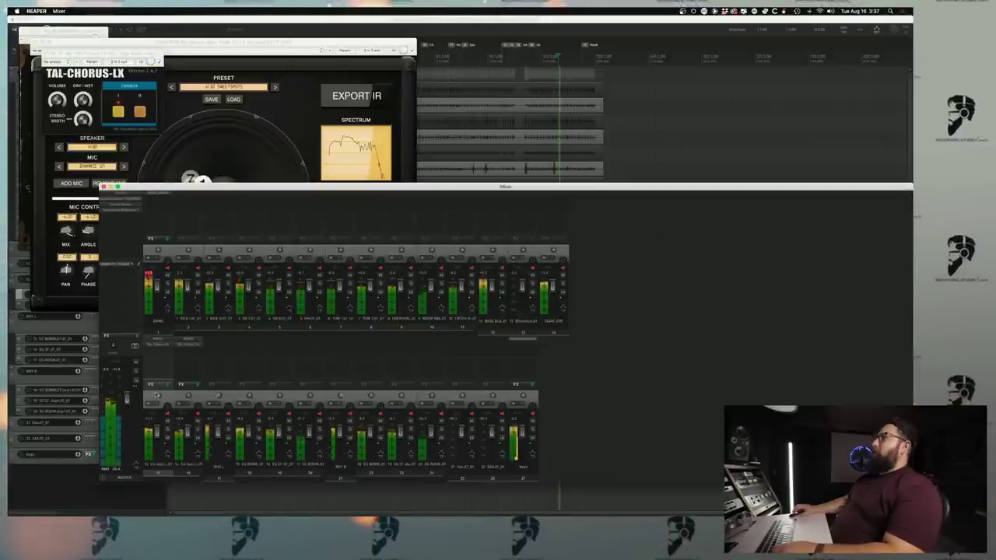
Audition the two chorused EG tracks in solo and in the full mix, and solo the RHY L folder
{"action": "left_click", "coordinate": [167, 429]}
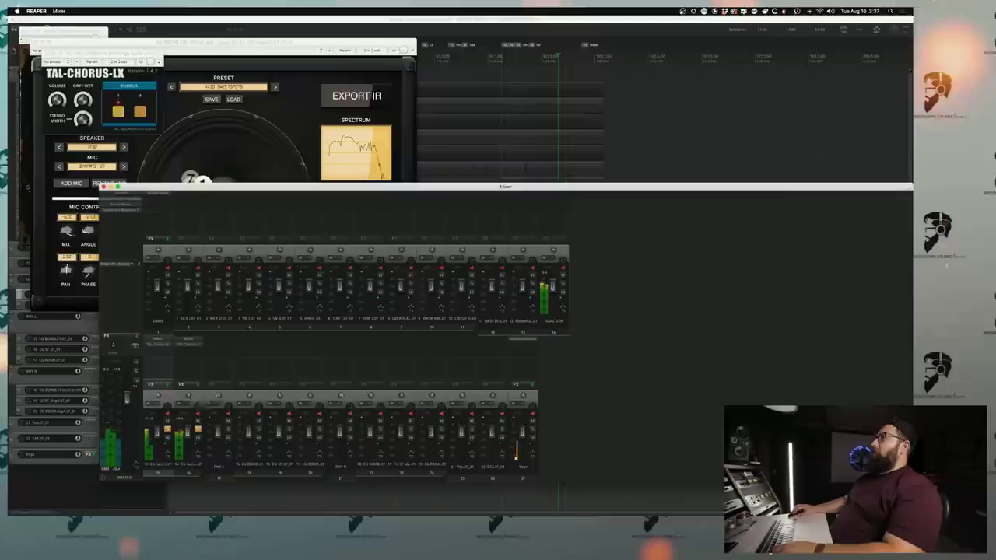
{"action": "left_click", "coordinate": [167, 429]}
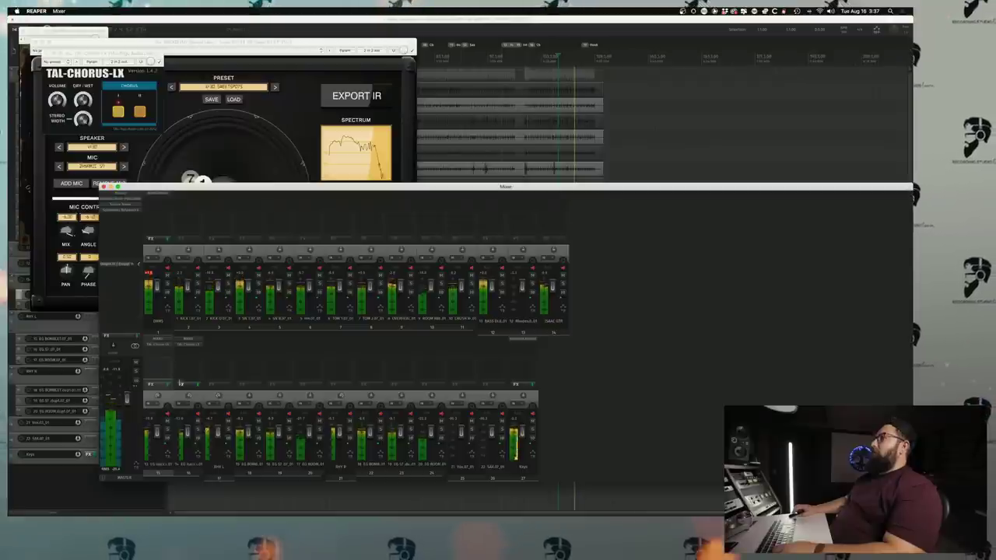
{"action": "left_click", "coordinate": [228, 430]}
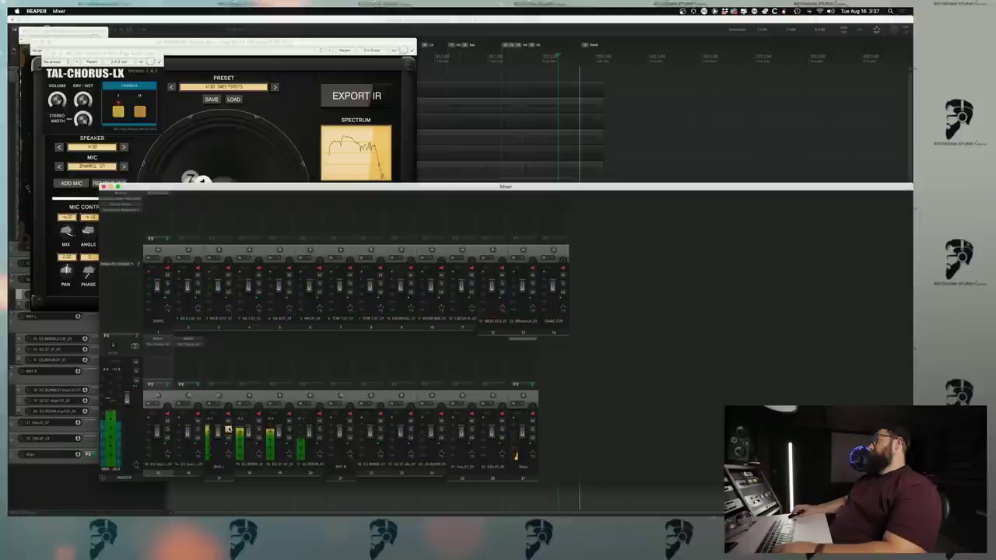
Unsolo the RHY L folder and add the VST Renaissance Axx Stereo to the first guitar folder track
{"action": "left_click", "coordinate": [229, 429]}
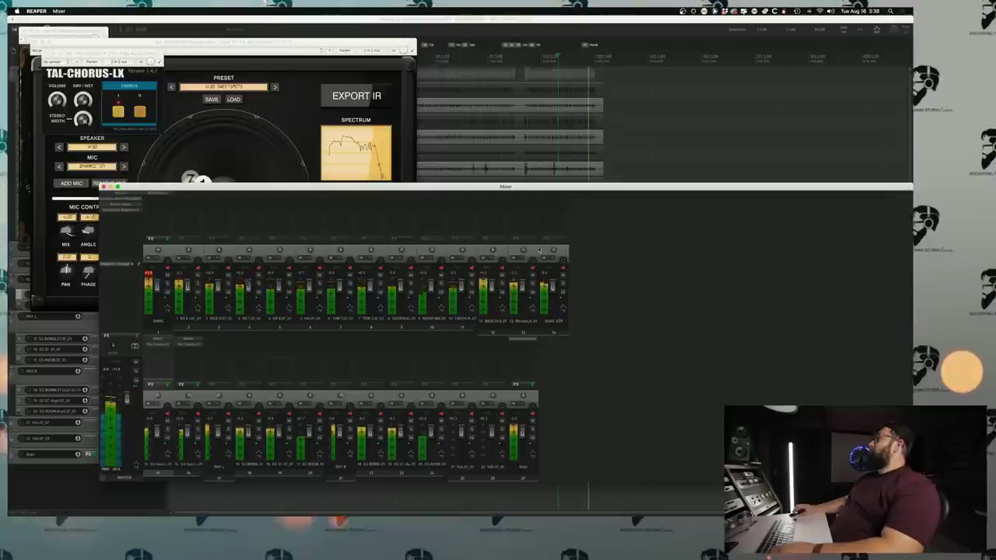
{"action": "left_click", "coordinate": [554, 237]}
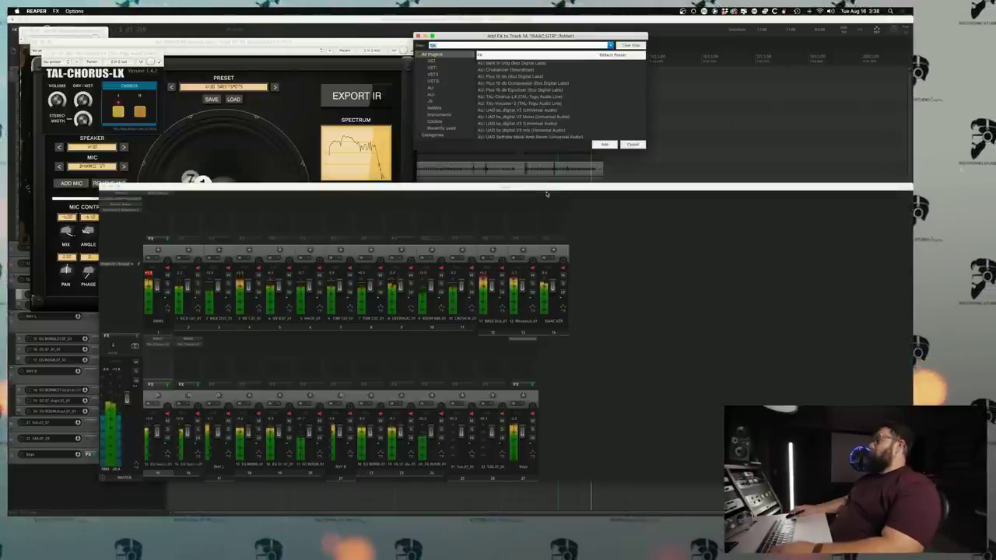
{"action": "type", "text": "ren"}
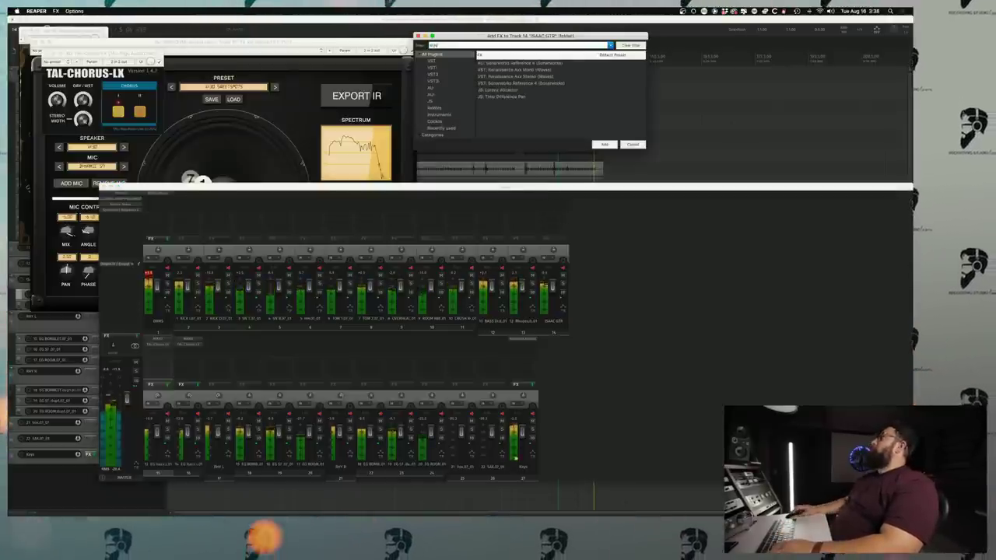
{"action": "double_click", "coordinate": [519, 76]}
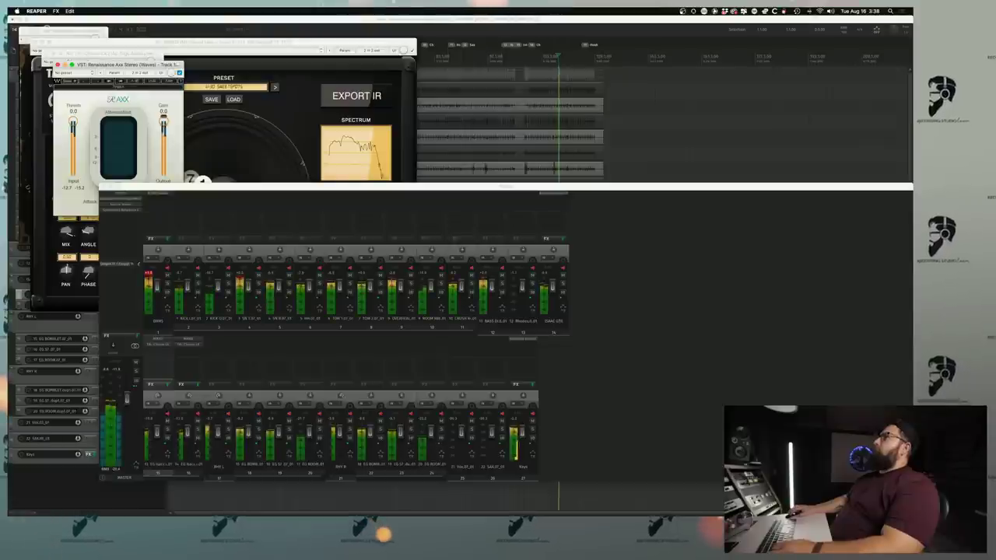
Copy Renaissance Axx, with its threshold at -8.8, to the RHY L and RHY R folders and set the RHY L copy's gain to -4.1
{"action": "left_click", "coordinate": [554, 195]}
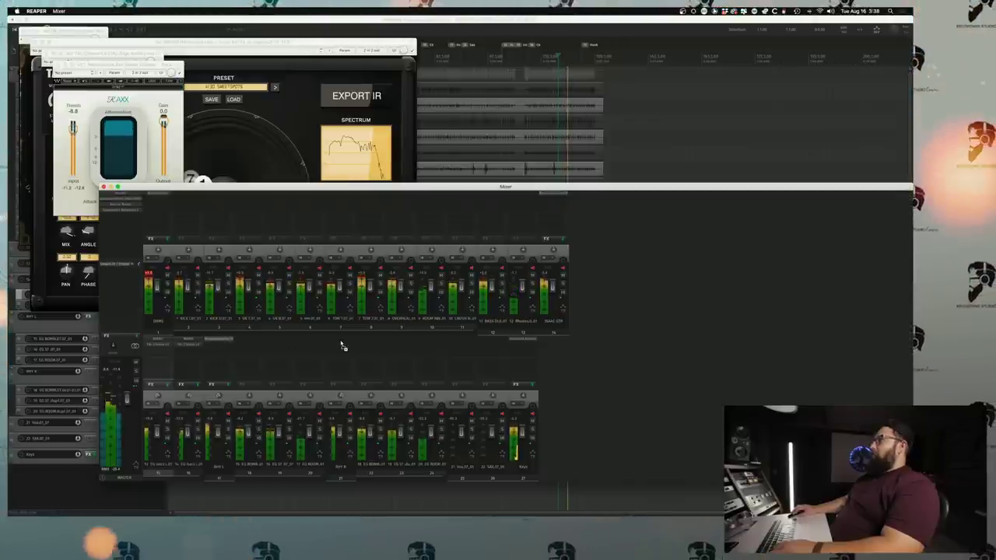
{"action": "left_click_drag", "start_coordinate": [341, 342], "coordinate": [341, 341]}
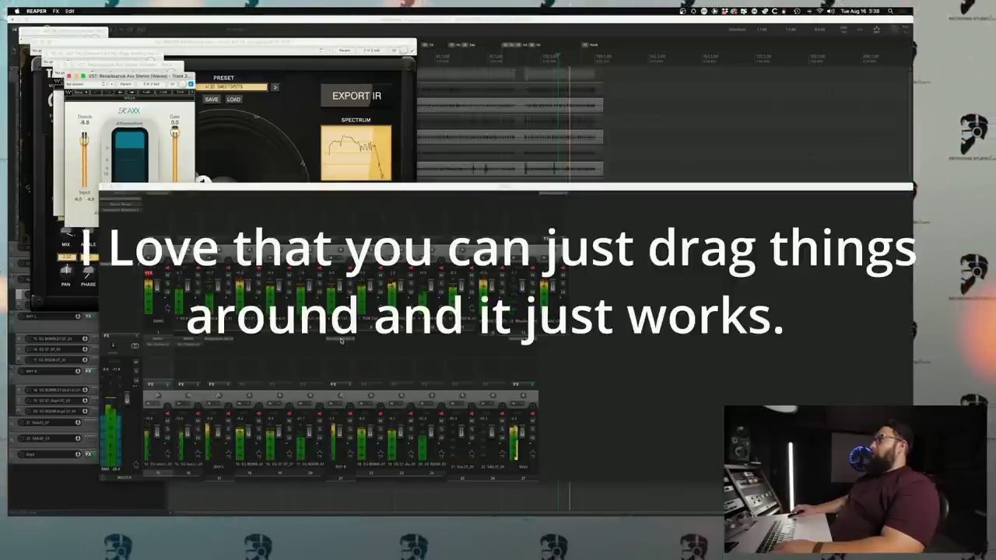
{"action": "left_click", "coordinate": [215, 339]}
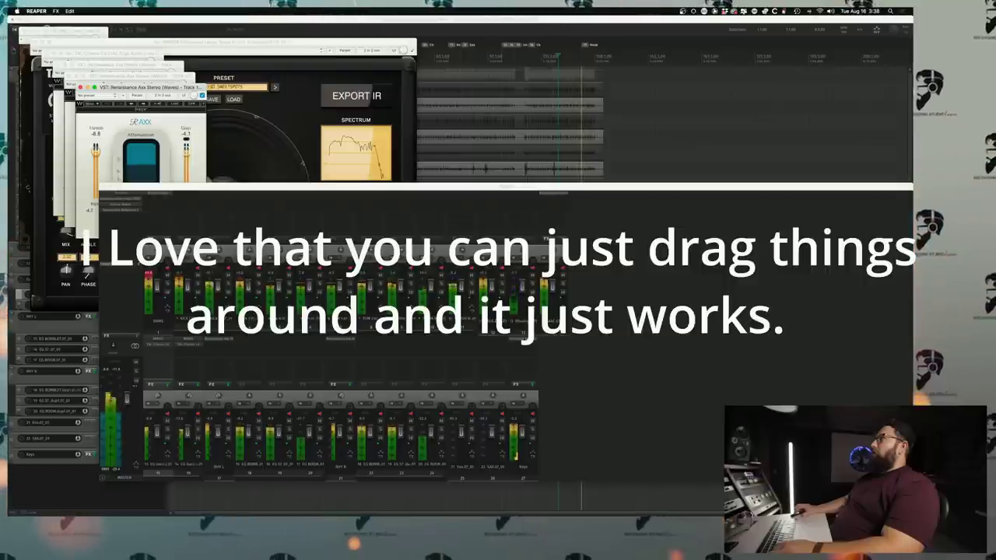
Close all the floating Renaissance Axx, TAL-Chorus-LX and MIKKO plug-in windows
{"action": "left_click", "coordinate": [81, 87]}
{"action": "left_click", "coordinate": [68, 75]}
{"action": "left_click", "coordinate": [57, 64]}
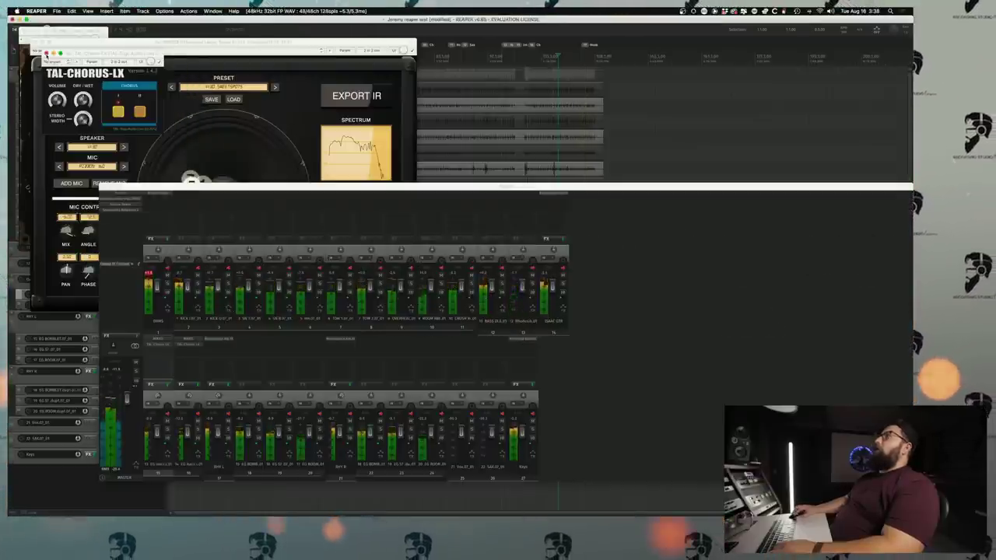
{"action": "left_click", "coordinate": [45, 53]}
{"action": "left_click", "coordinate": [34, 41]}
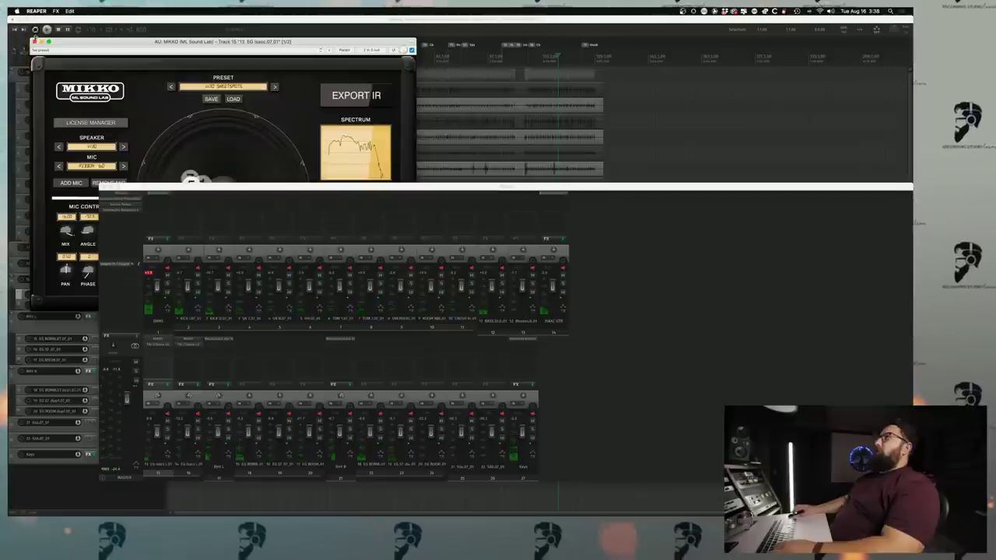
{"action": "left_click", "coordinate": [34, 41]}
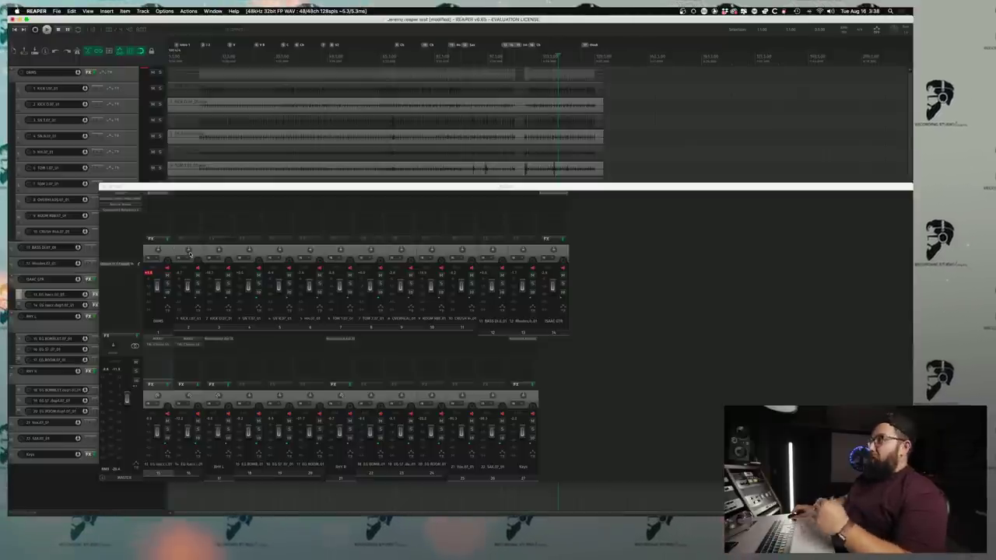
Play the mix and briefly toggle the drum folder's mute to compare the mix with and without drums
{"action": "key", "text": "space"}
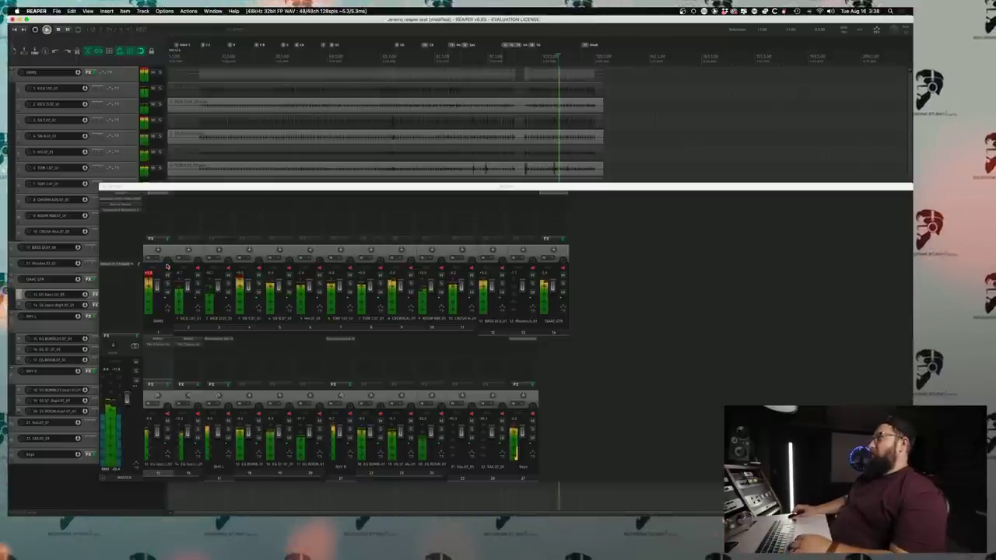
{"action": "left_click", "coordinate": [168, 277]}
{"action": "left_click", "coordinate": [168, 276]}
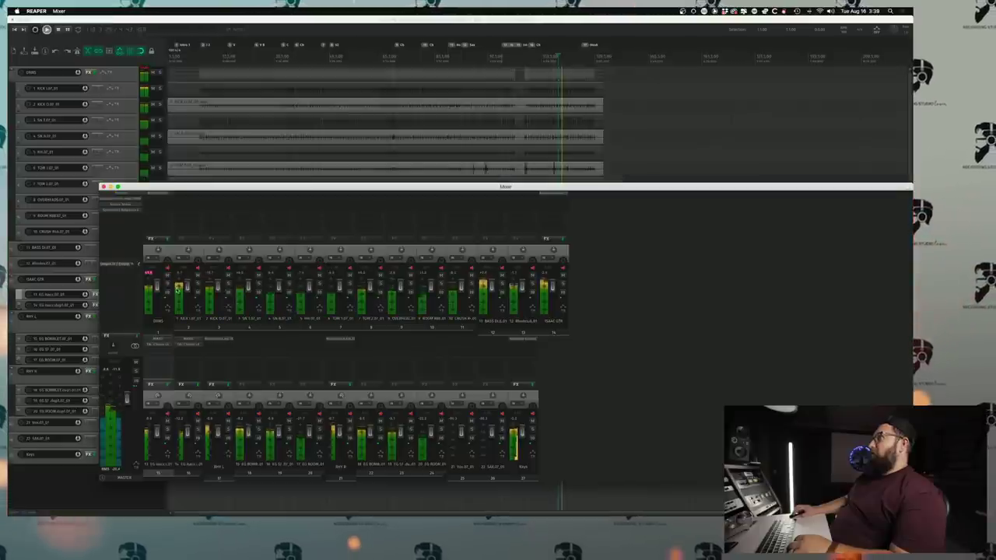
Examine the send and hardware output options in the first kick track's routing, and close it without adding a send
{"action": "left_click", "coordinate": [188, 250]}
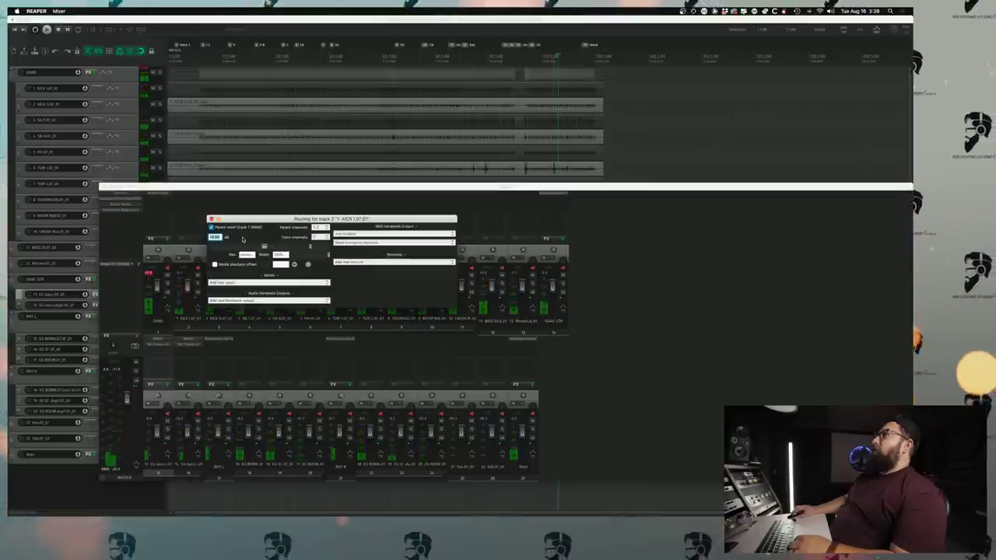
{"action": "left_click", "coordinate": [235, 283]}
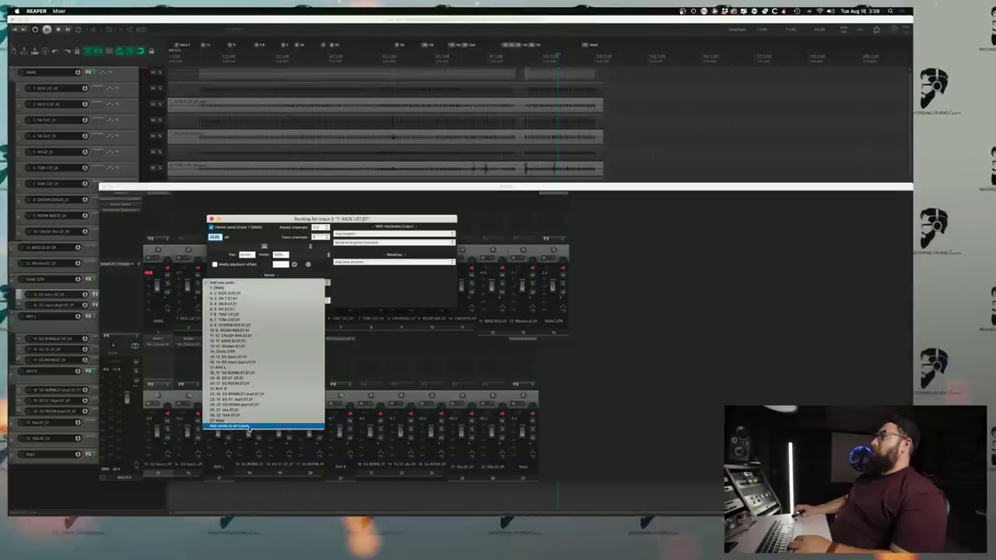
{"action": "left_click", "coordinate": [391, 319]}
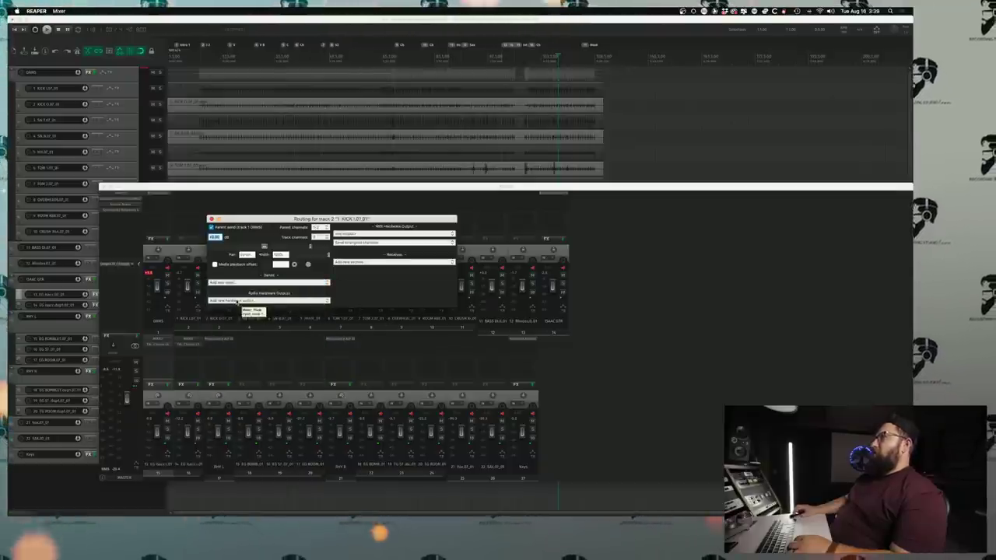
{"action": "left_click", "coordinate": [212, 220]}
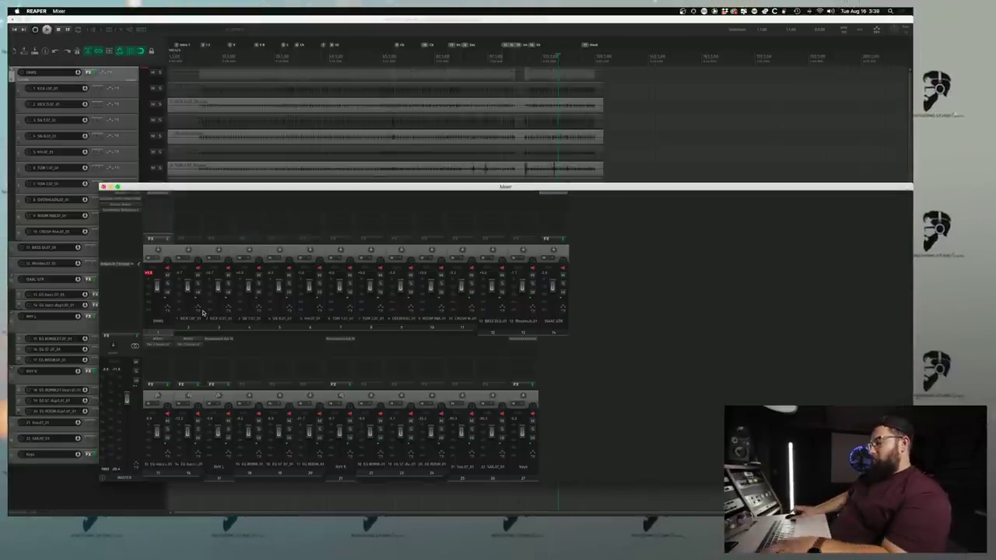
Insert a new track between the drum folder and the bass track
{"action": "key", "text": "super+t"}
{"action": "left_click_drag", "start_coordinate": [187, 327], "coordinate": [503, 333]}
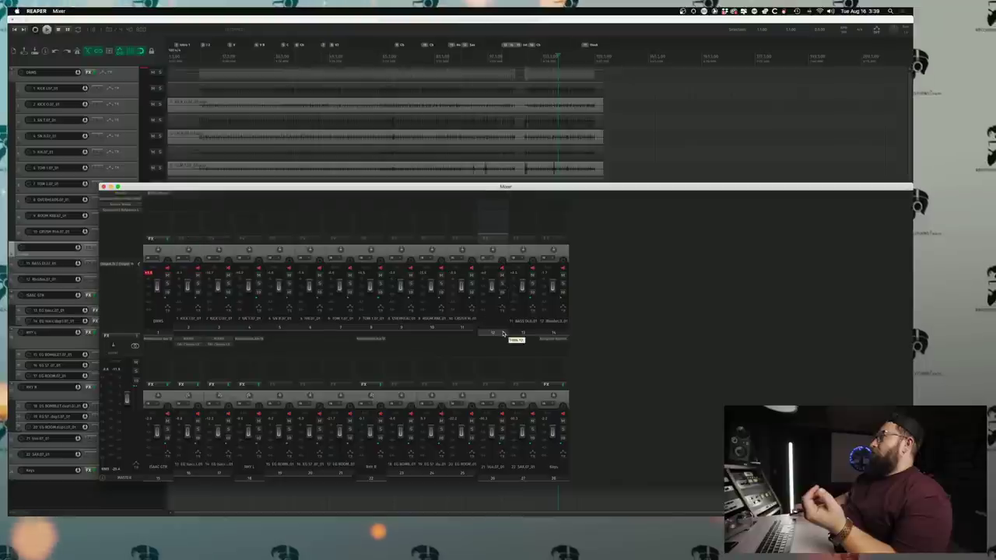
Add the VST version of ValhallaRoom to the new track and open its preset list
{"action": "double_click", "coordinate": [491, 195]}
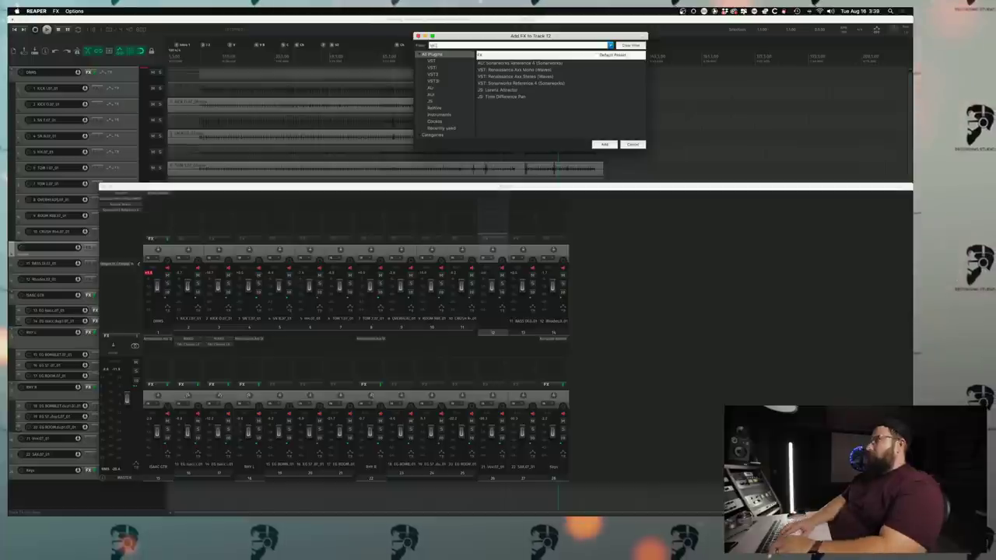
{"action": "type", "text": "val"}
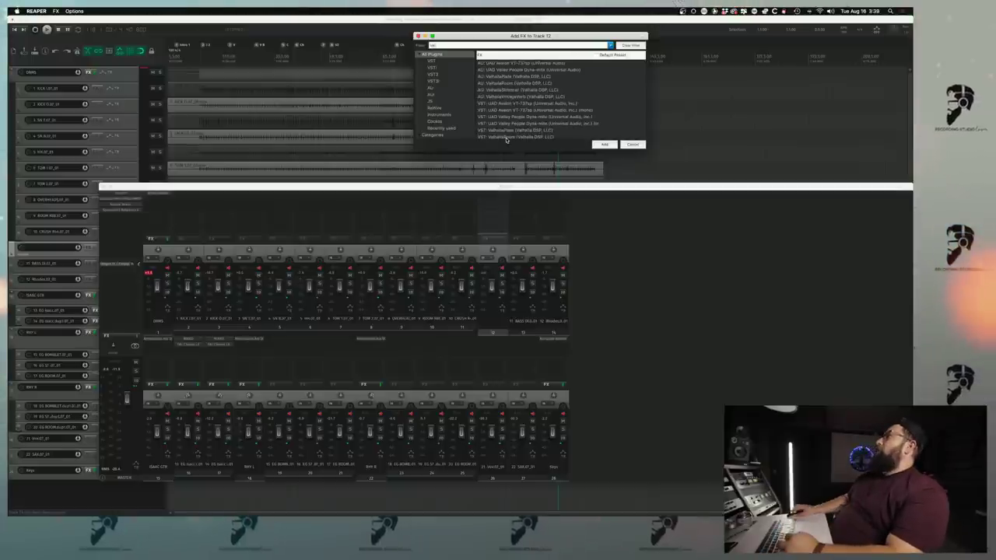
{"action": "left_click", "coordinate": [506, 138]}
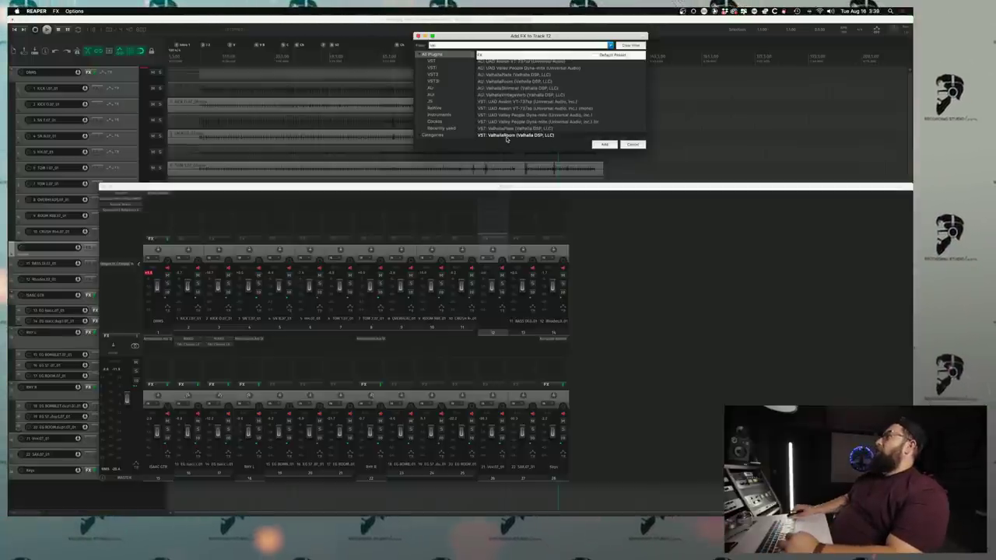
{"action": "double_click", "coordinate": [506, 137]}
{"action": "left_click", "coordinate": [194, 175]}
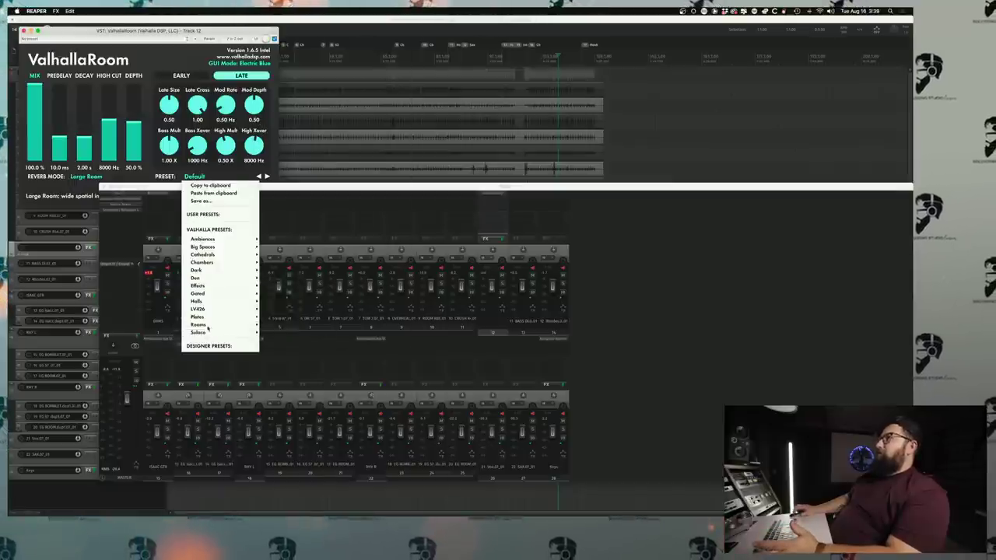
{"action": "mouse_move", "coordinate": [206, 331]}
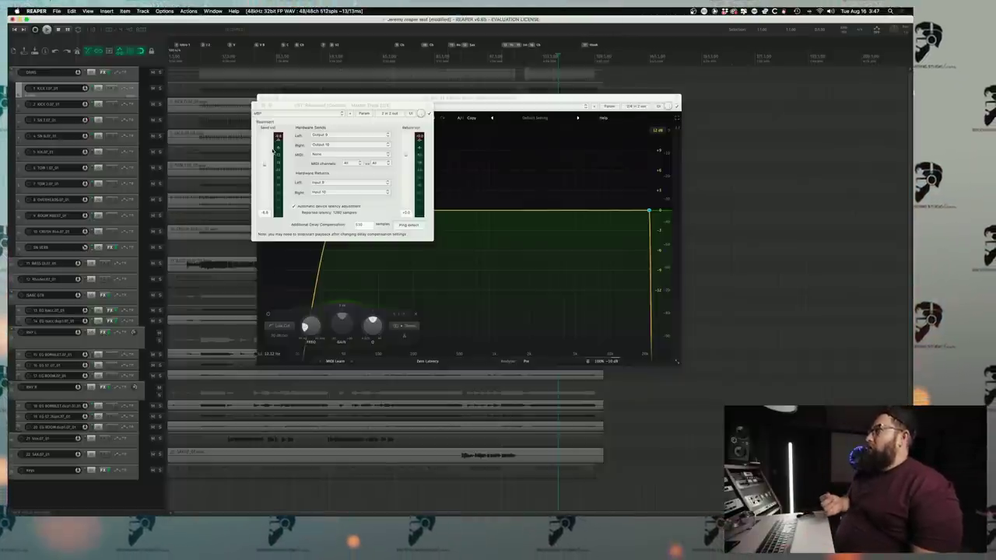
Play the mix and compare the master track's ReaInsert bypassed and enabled
{"action": "key", "text": "space"}
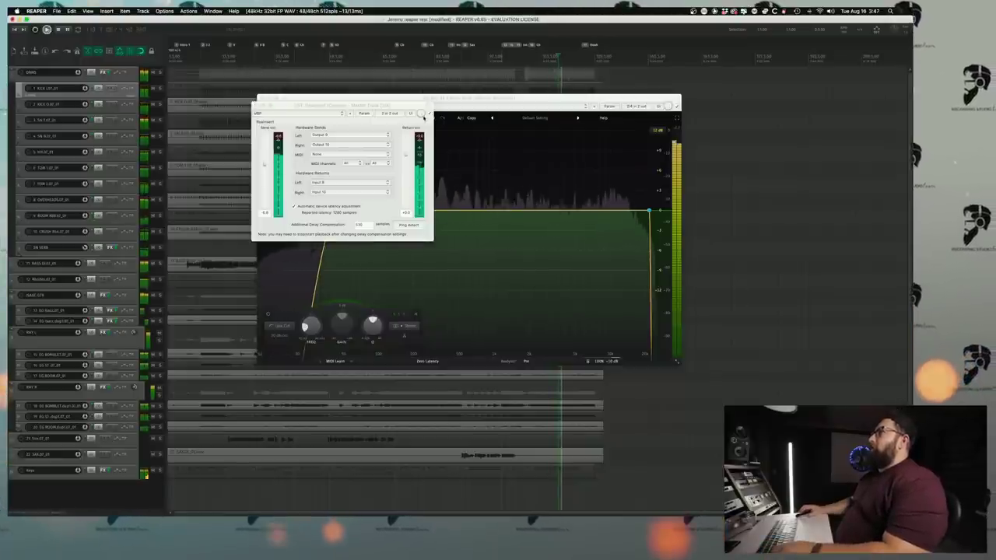
{"action": "left_click", "coordinate": [422, 114]}
{"action": "left_click", "coordinate": [429, 113]}
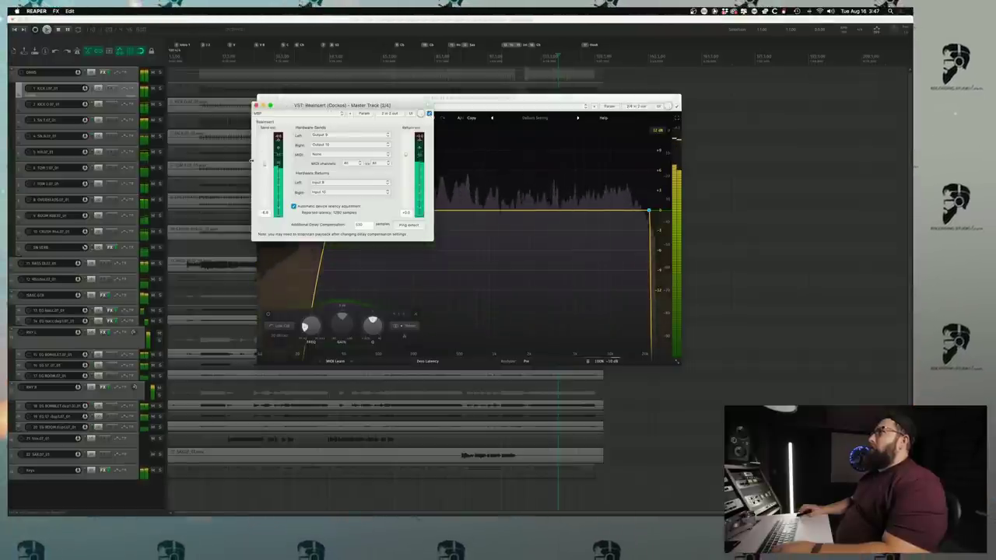
{"action": "key", "text": "space"}
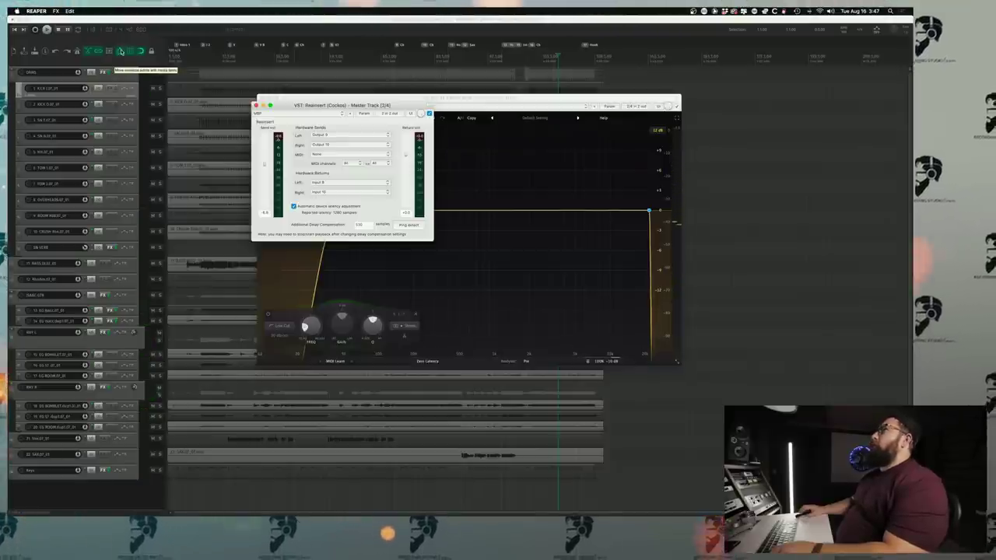
Ping-detect ReaInsert's delay compensation, with its send volume at +0.0, and compare automatic device latency adjustment off and on
{"action": "left_click", "coordinate": [402, 224]}
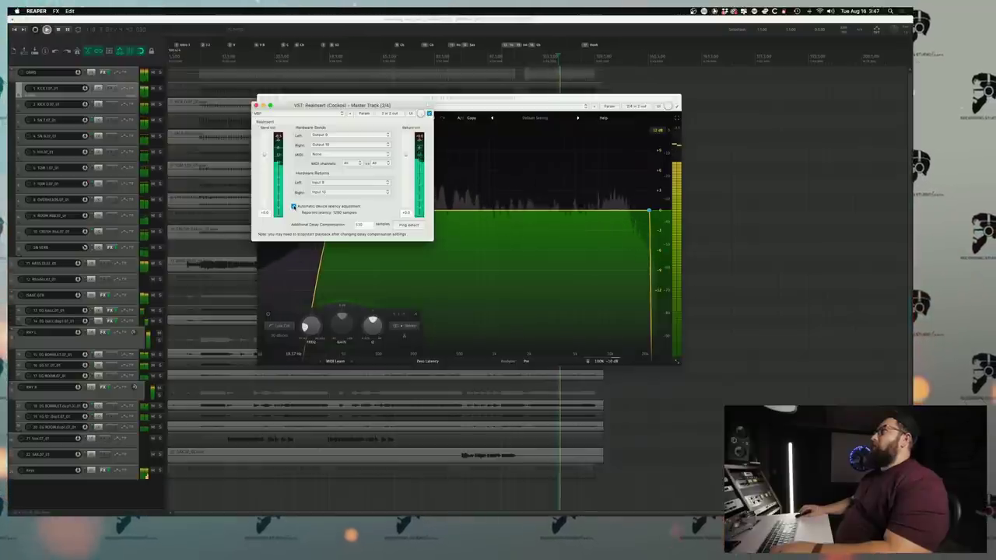
{"action": "left_click", "coordinate": [294, 207]}
{"action": "type", "text": "0"}
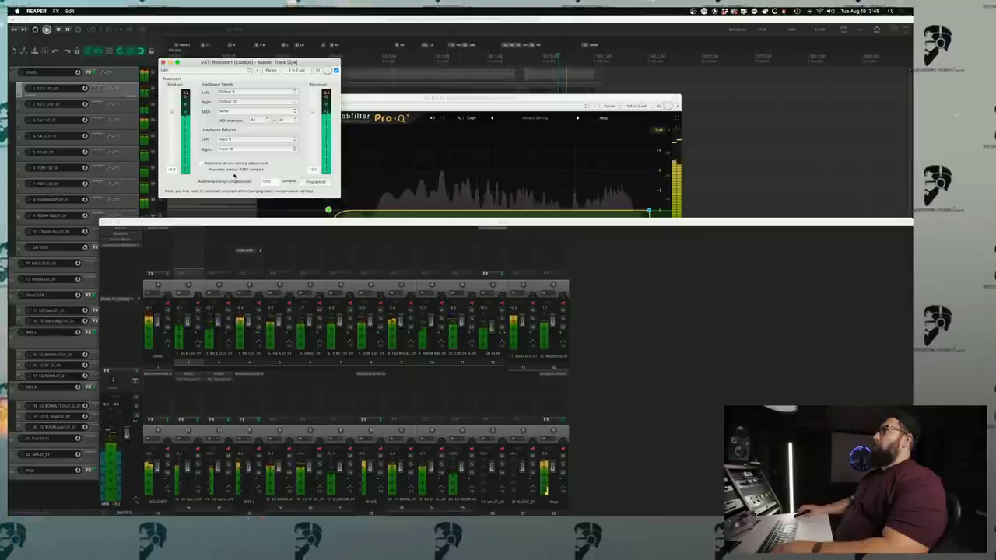
{"action": "left_click", "coordinate": [201, 163]}
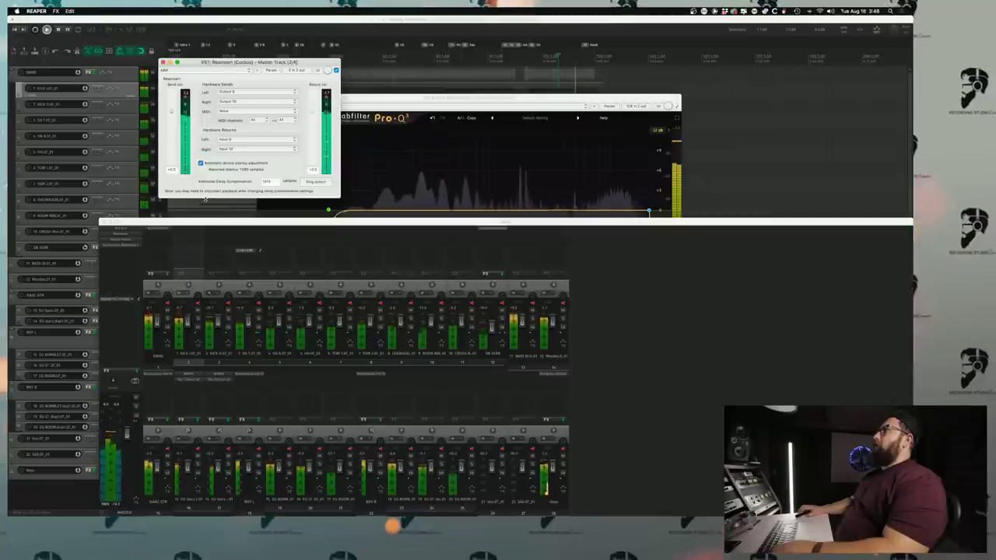
Set the audio device's requested block size to 2048 samples in the preferences
{"action": "left_click", "coordinate": [31, 21]}
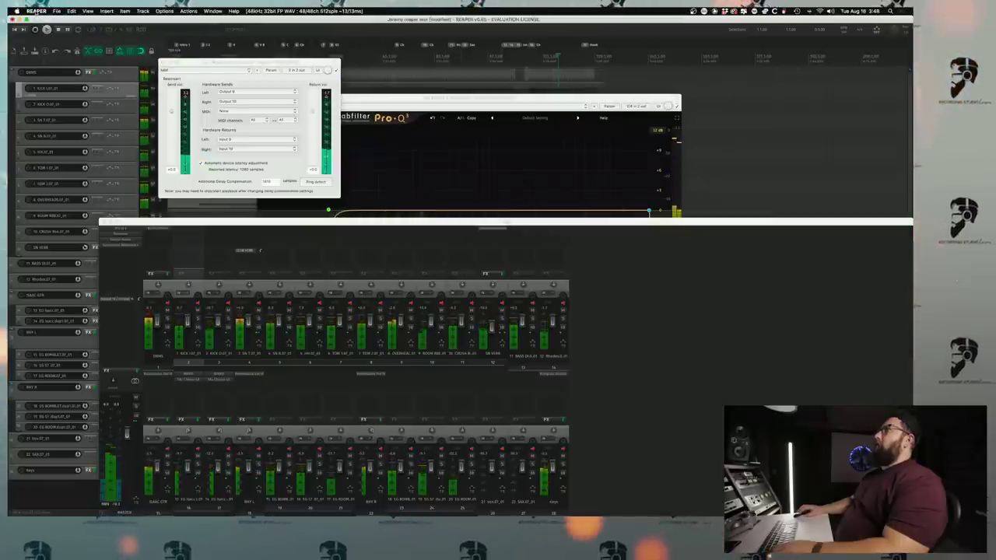
{"action": "left_click", "coordinate": [36, 11]}
{"action": "left_click", "coordinate": [52, 32]}
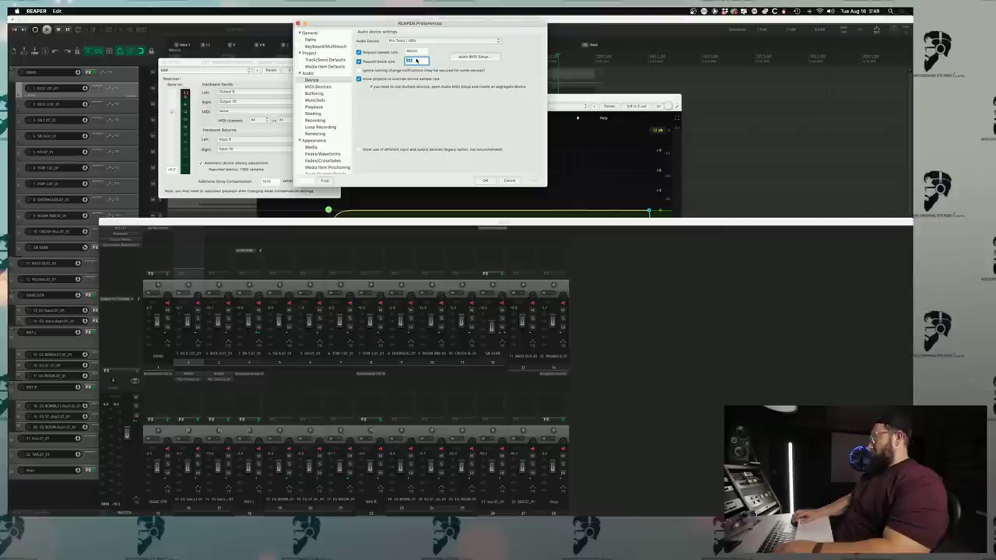
{"action": "type", "text": "2048"}
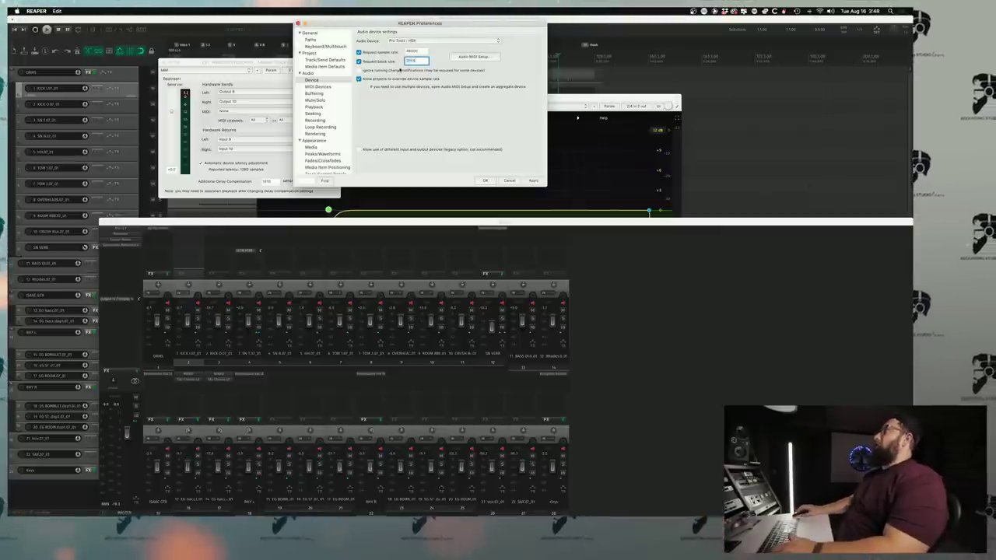
{"action": "left_click", "coordinate": [484, 181]}
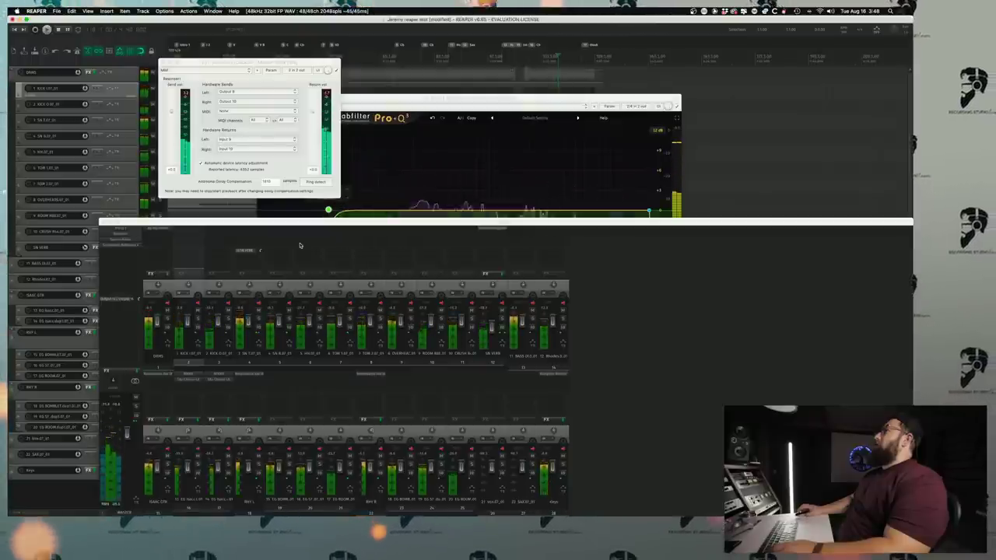
Add the AU version of Joey Sturgis Tones' BG-Master to the master track
{"action": "left_click", "coordinate": [122, 252]}
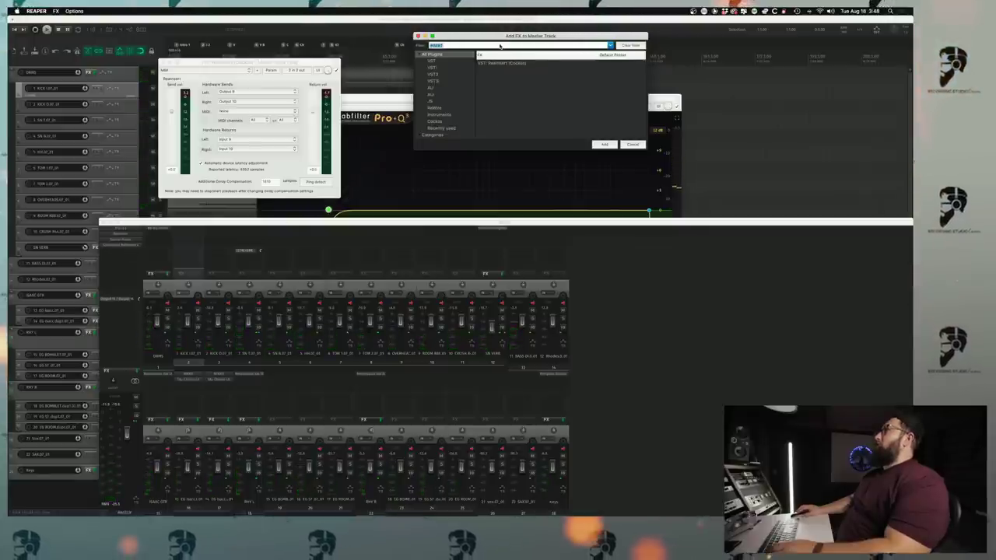
{"action": "type", "text": "bg"}
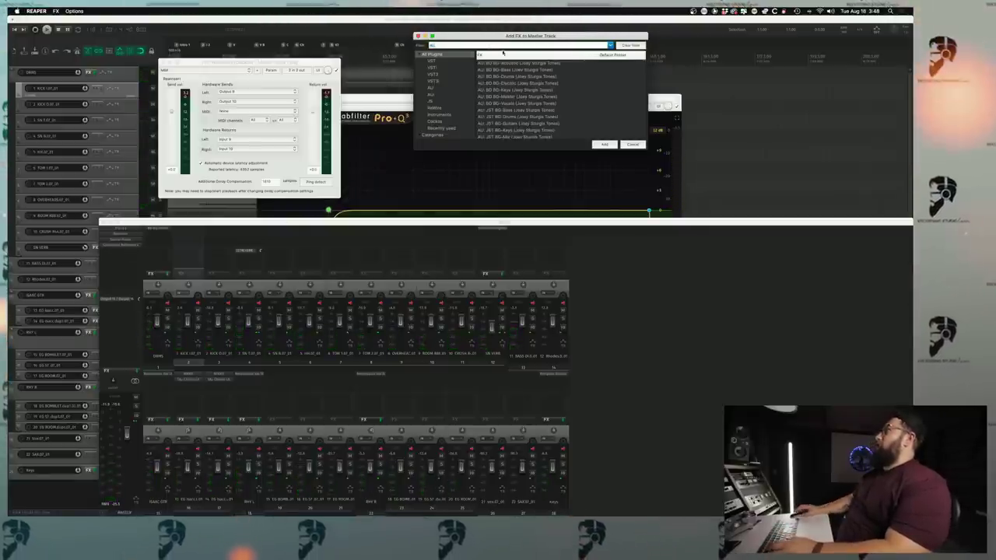
{"action": "double_click", "coordinate": [506, 96]}
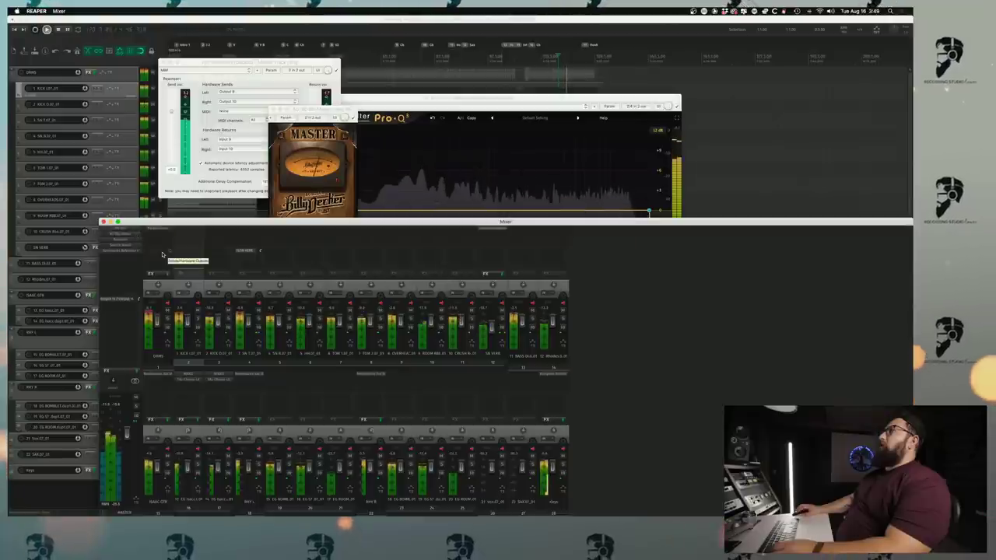
Switch to Chrome and read the Cockos forum thread on crackles and stuttering with ReaInsert and the Discord chat about the same issue
{"action": "key", "text": "super+Tab"}
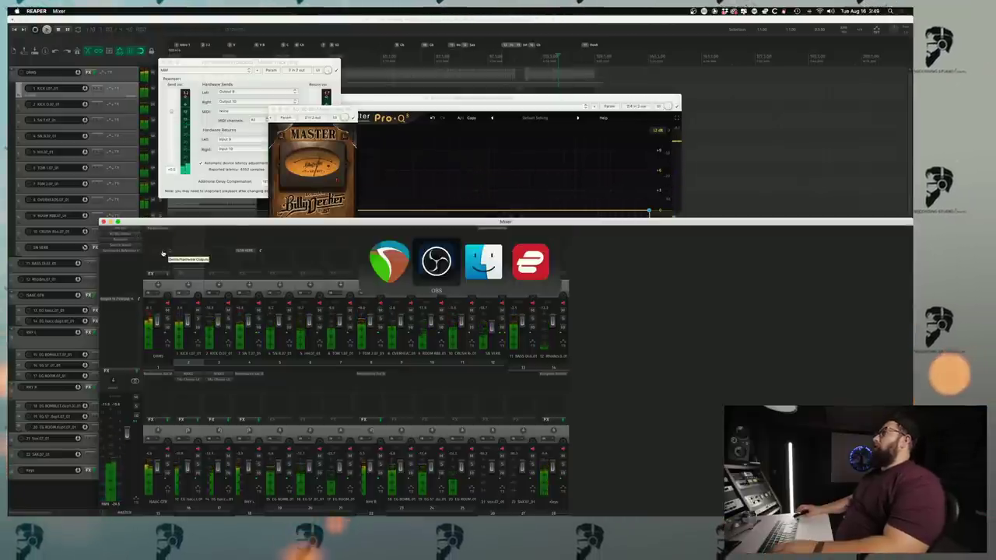
{"action": "key", "text": "super+space"}
{"action": "type", "text": "CHROME"}
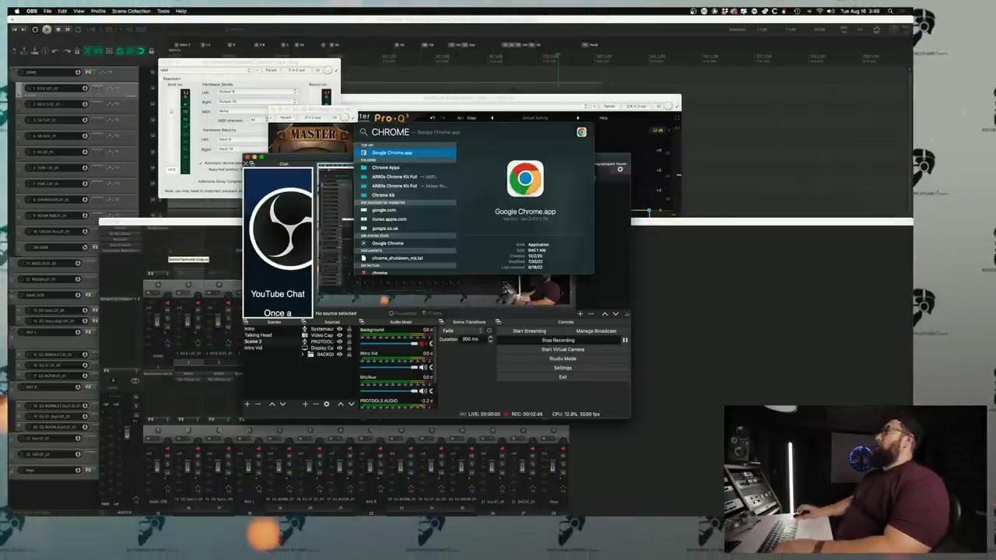
{"action": "key", "text": "Return"}
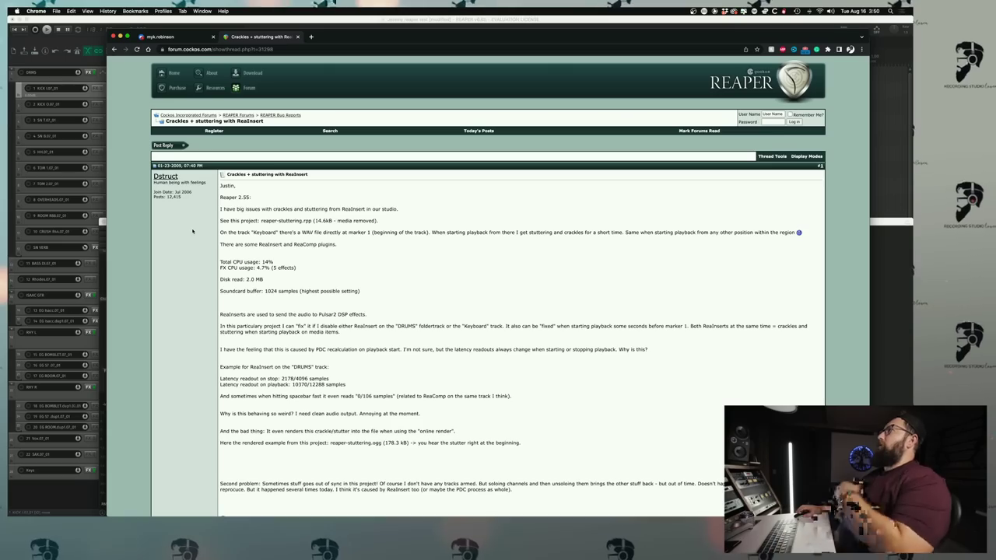
{"action": "scroll", "coordinate": [255, 397], "scroll_direction": "down", "scroll_amount": 5}
{"action": "key", "text": "super+Tab"}
{"action": "key", "text": "super+Tab"}
{"action": "scroll", "coordinate": [318, 408], "scroll_direction": "down", "scroll_amount": 4}
{"action": "key", "text": "super+Tab"}
{"action": "key", "text": "super+Tab"}
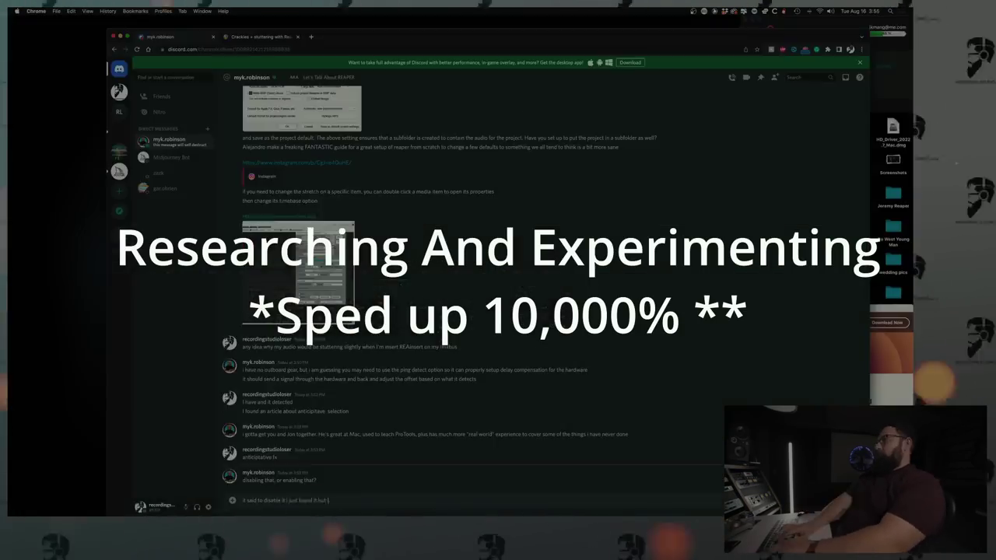
Switch back to REAPER and set the audio device's requested block size to 64 samples in the preferences
{"action": "key", "text": "super+Tab"}
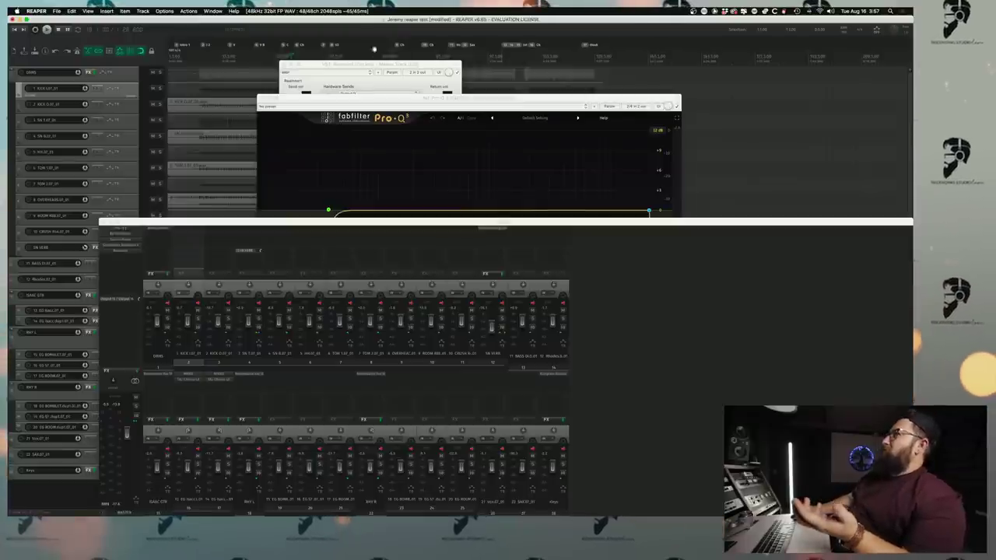
{"action": "left_click", "coordinate": [368, 67]}
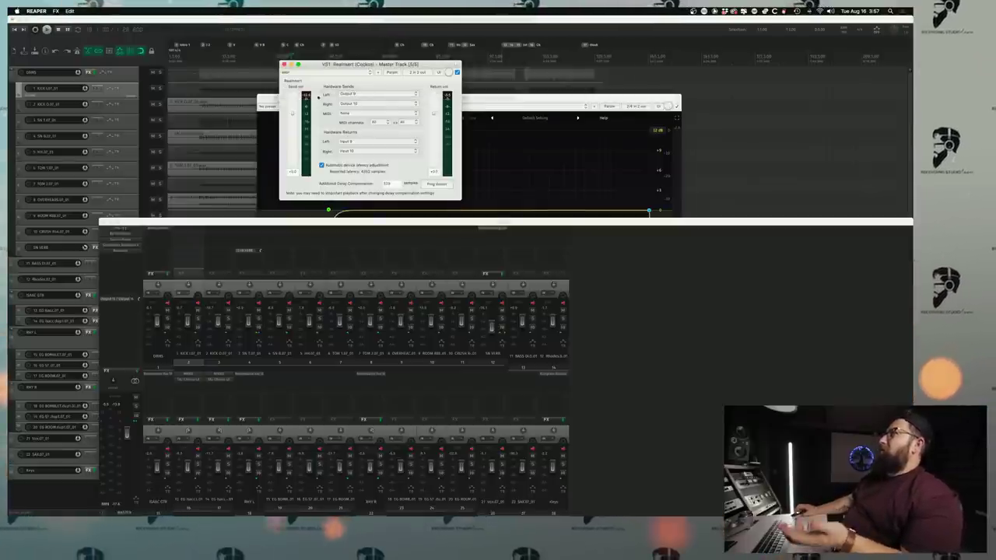
{"action": "left_click", "coordinate": [37, 11]}
{"action": "left_click", "coordinate": [56, 34]}
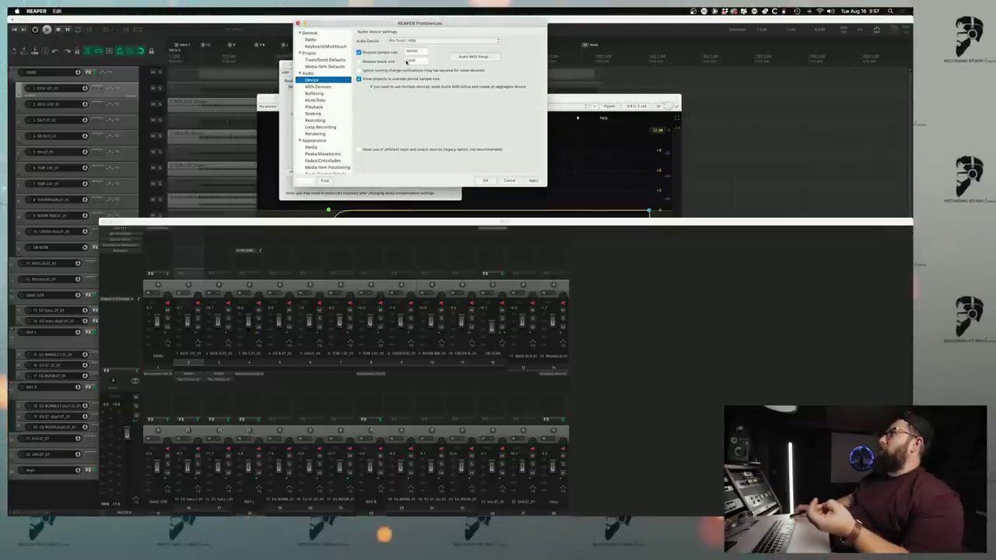
{"action": "left_click", "coordinate": [37, 10]}
{"action": "left_click", "coordinate": [56, 34]}
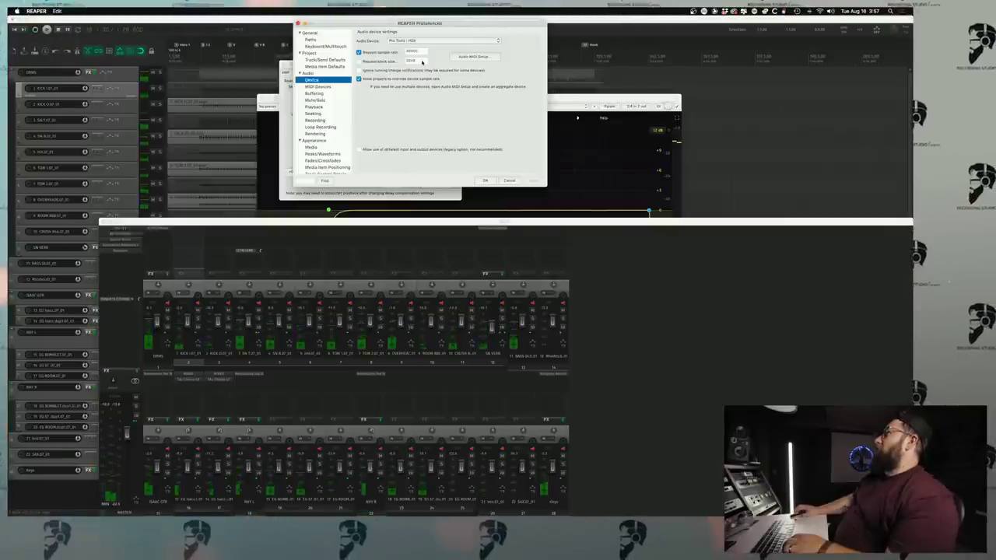
{"action": "double_click", "coordinate": [416, 60]}
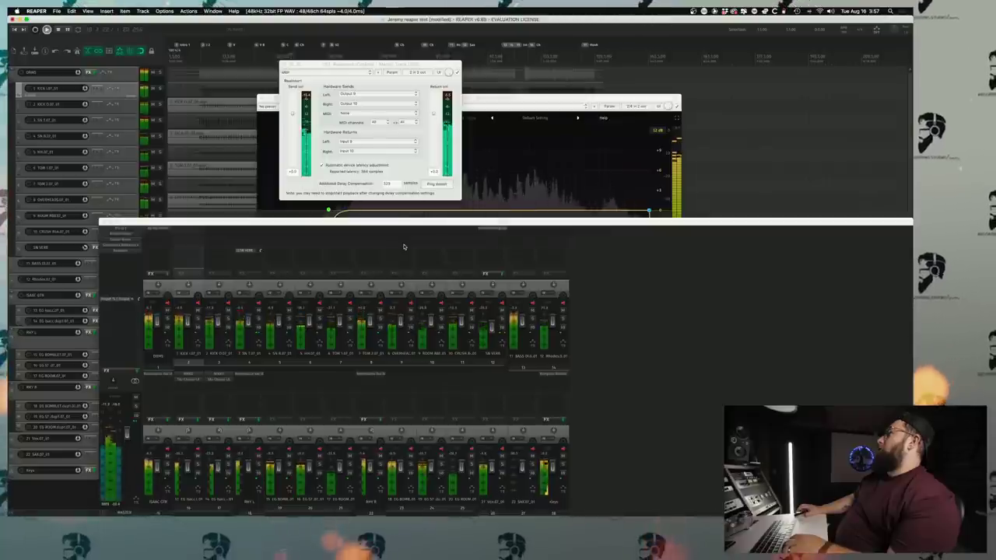
Ping-detect the additional delay compensation in the master track's ReaInsert and keep its MIDI channels at All
{"action": "left_click", "coordinate": [436, 185]}
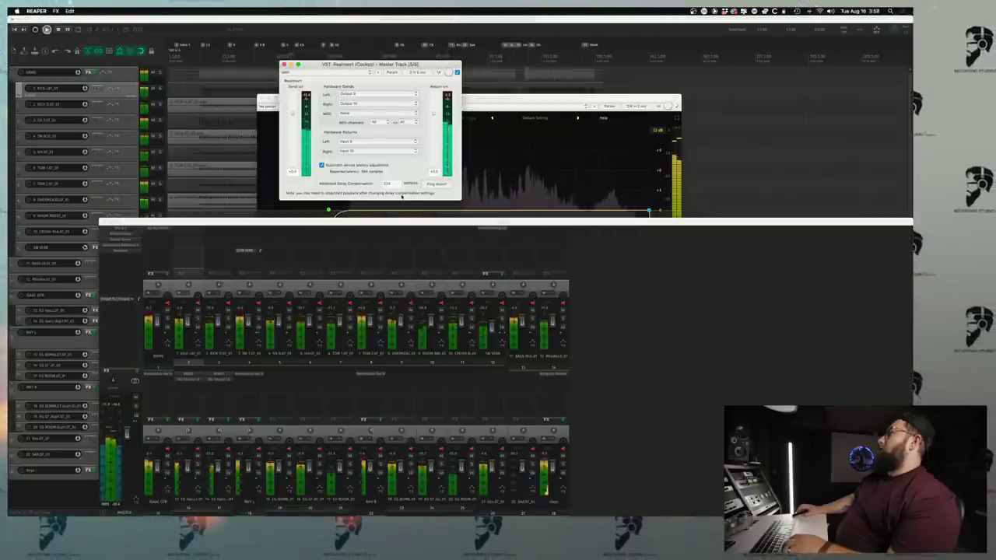
{"action": "left_click", "coordinate": [377, 122]}
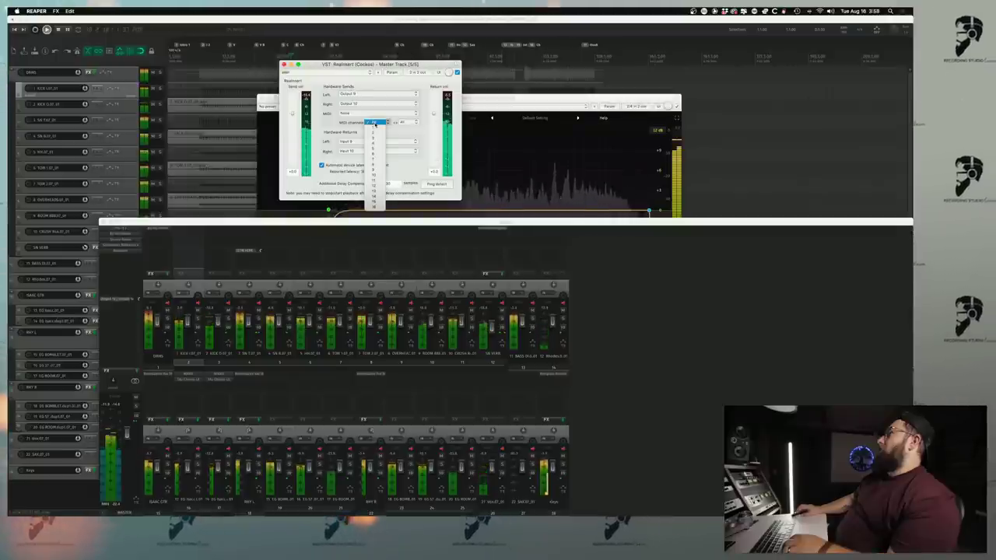
{"action": "left_click", "coordinate": [375, 122]}
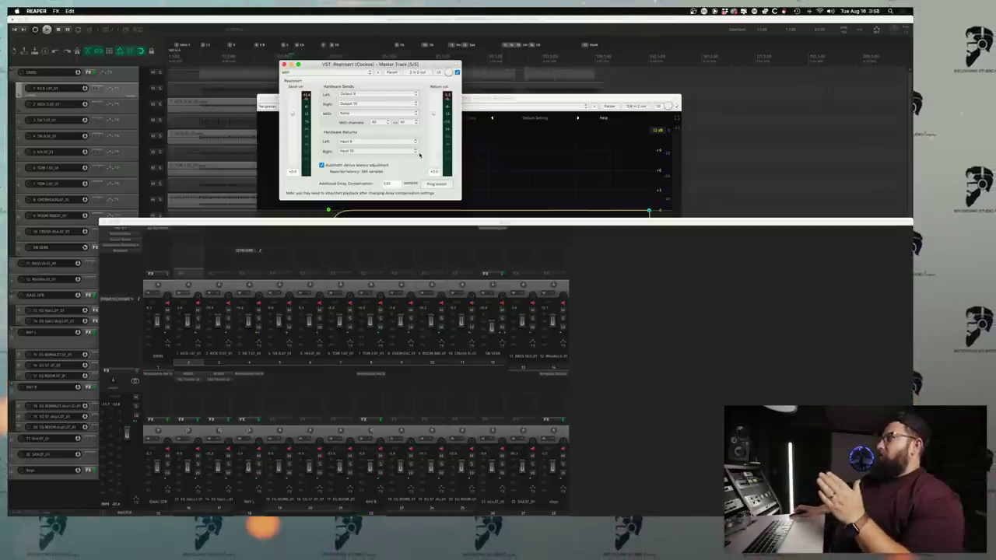
Try replacing the master track's Pro-Q 3 with Cockos ReaEQ and play the mix
{"action": "key", "text": "space"}
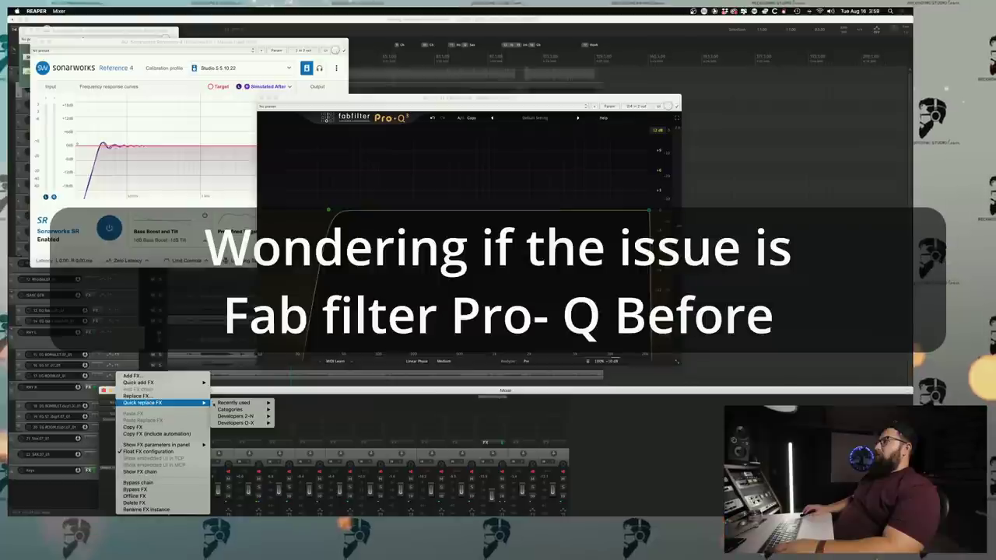
{"action": "mouse_move", "coordinate": [233, 403]}
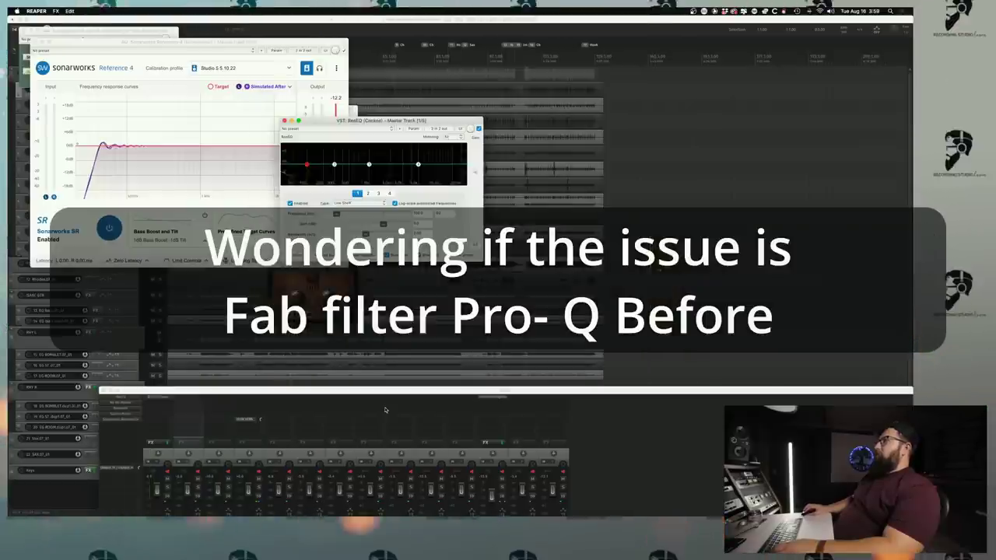
{"action": "key", "text": "space"}
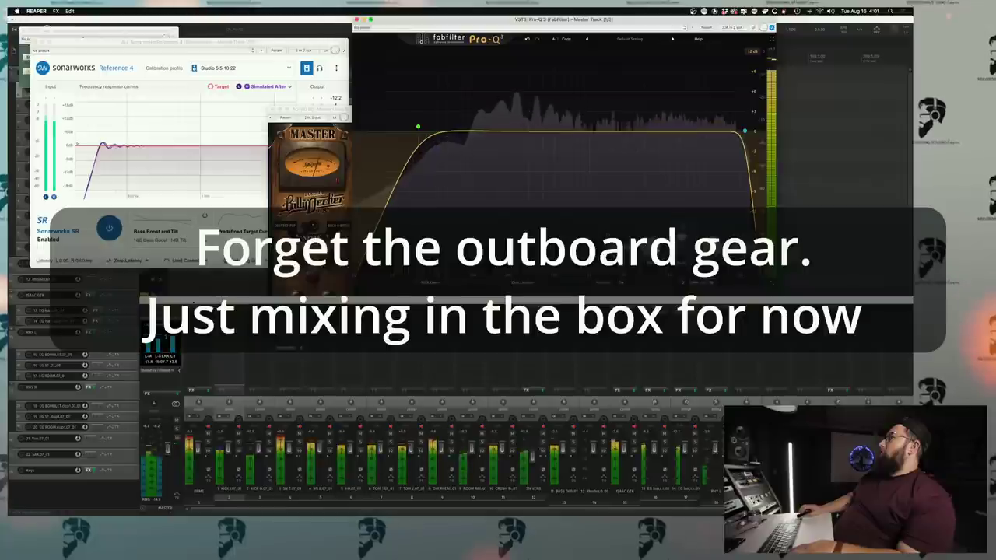
Close the master track's BG-Master plug-in window during playback and stop the mix
{"action": "left_click", "coordinate": [302, 348]}
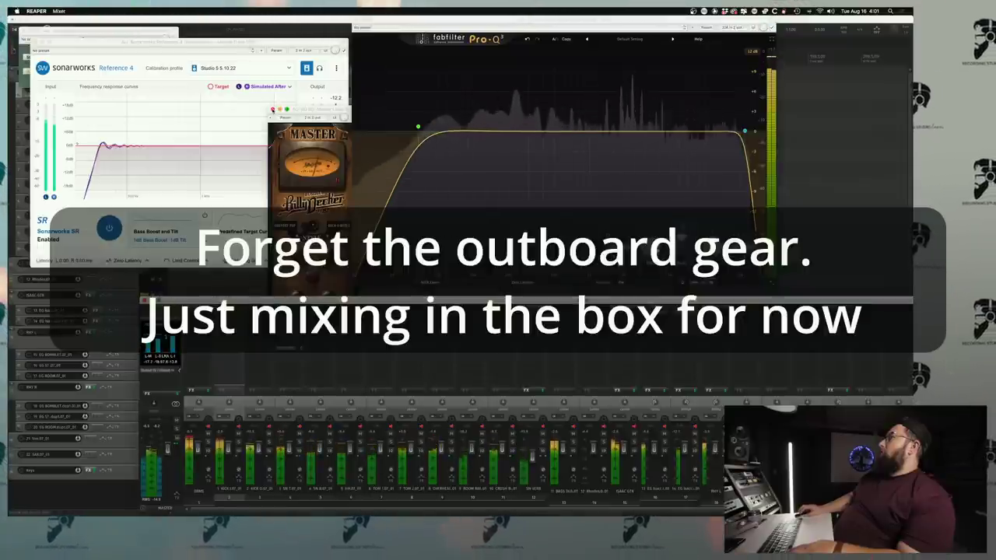
{"action": "left_click", "coordinate": [274, 110]}
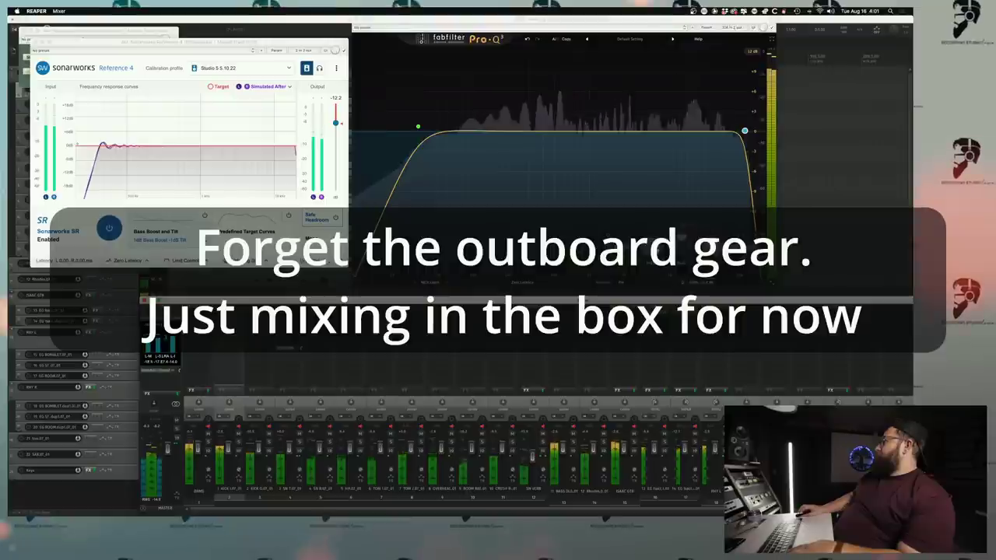
{"action": "key", "text": "space"}
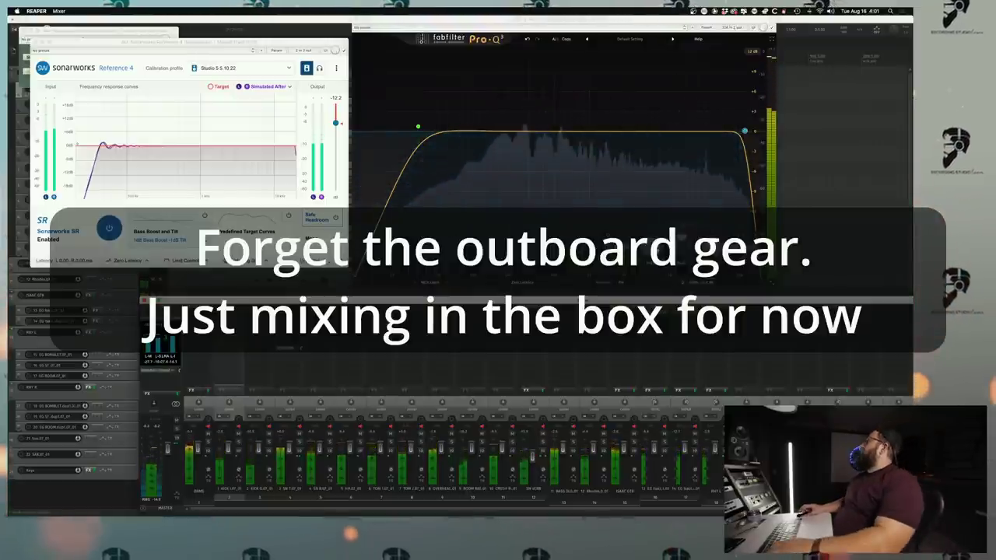
Add the AU version of Metric Halo's MH ChannelStrip to the 21_Vox.07_01 track and play the mix
{"action": "left_click_drag", "start_coordinate": [650, 299], "coordinate": [528, 175]}
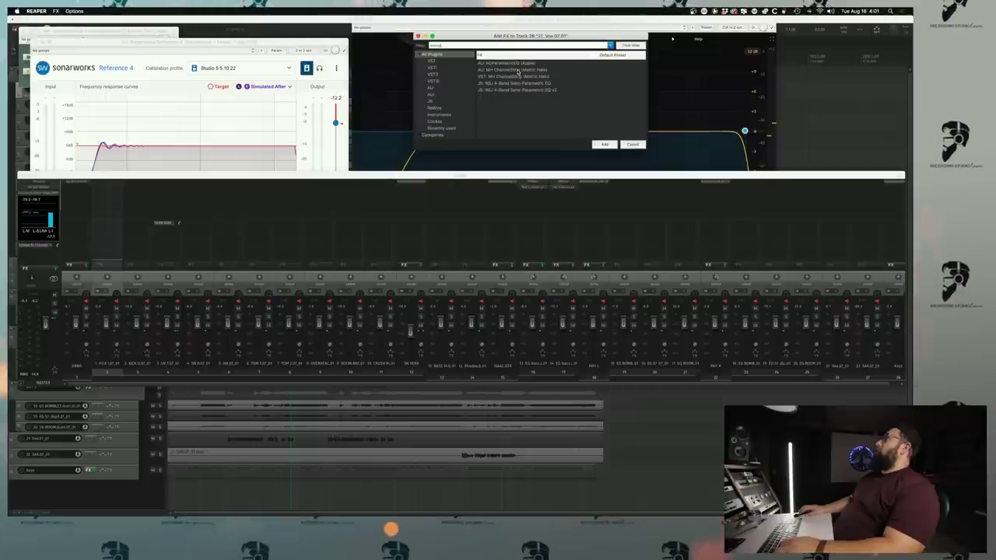
{"action": "double_click", "coordinate": [518, 71]}
{"action": "key", "text": "space"}
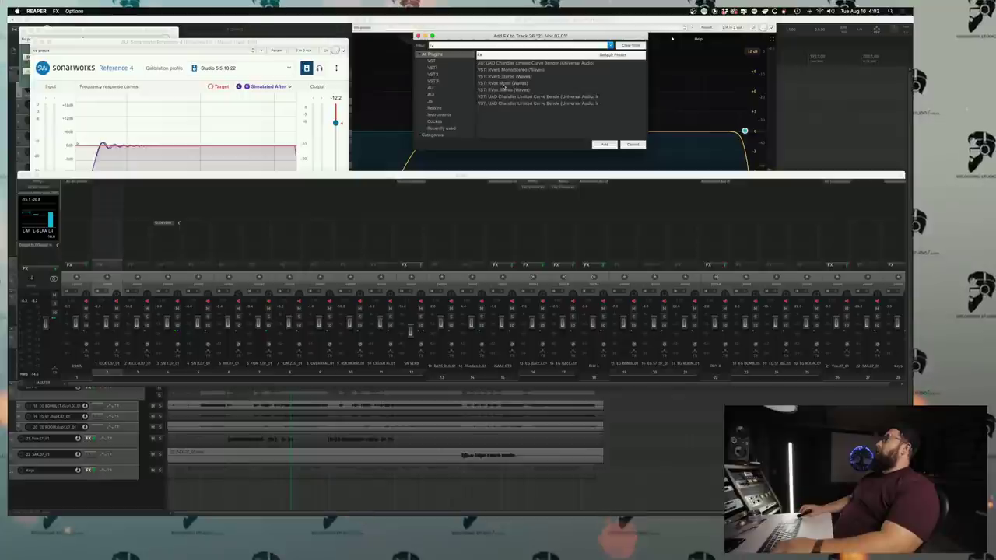
Add Waves' RVox Mono to the 21_Vox.07_01 track and set its compression to about -13.5 while the mix plays
{"action": "double_click", "coordinate": [503, 84]}
{"action": "key", "text": "space"}
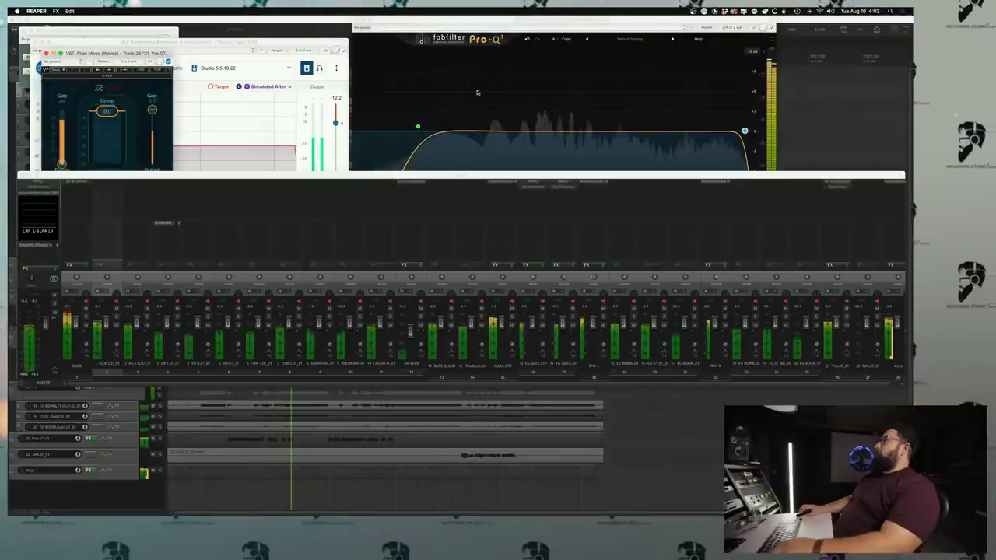
{"action": "key", "text": "space"}
Insert a new track after the vocal track and add the AU version of Replika XT with the Pop vocal preset
{"action": "right_click", "coordinate": [706, 307]}
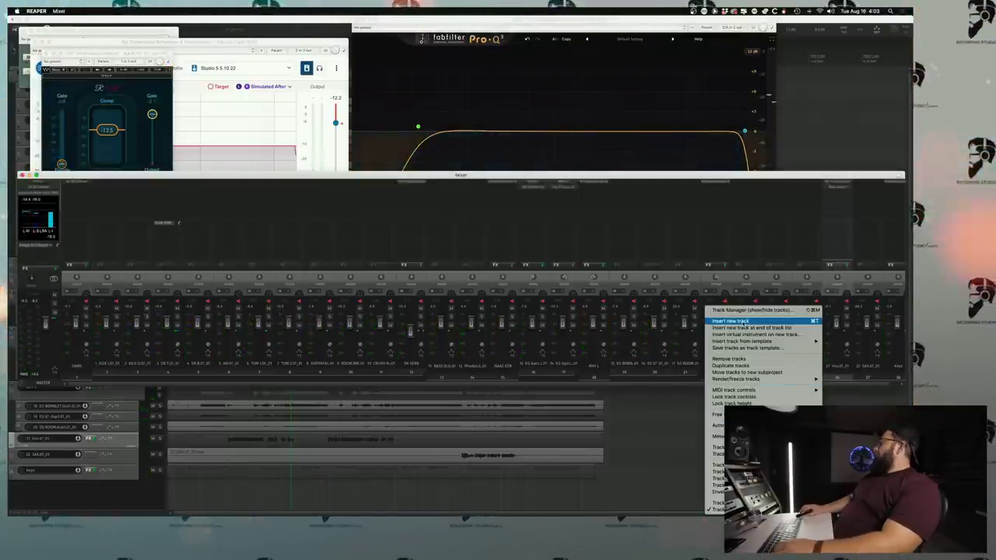
{"action": "left_click", "coordinate": [731, 321]}
{"action": "left_click", "coordinate": [861, 186]}
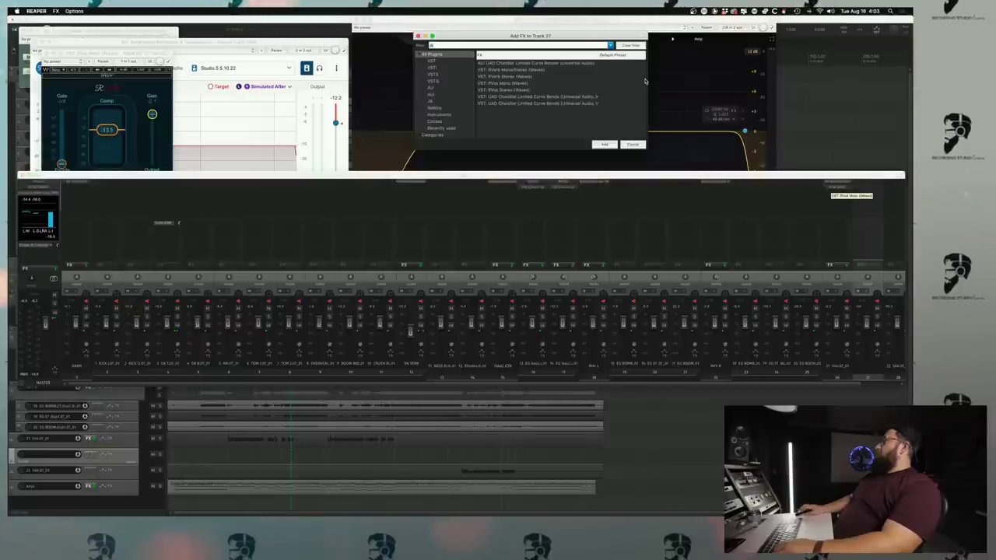
{"action": "type", "text": "delay"}
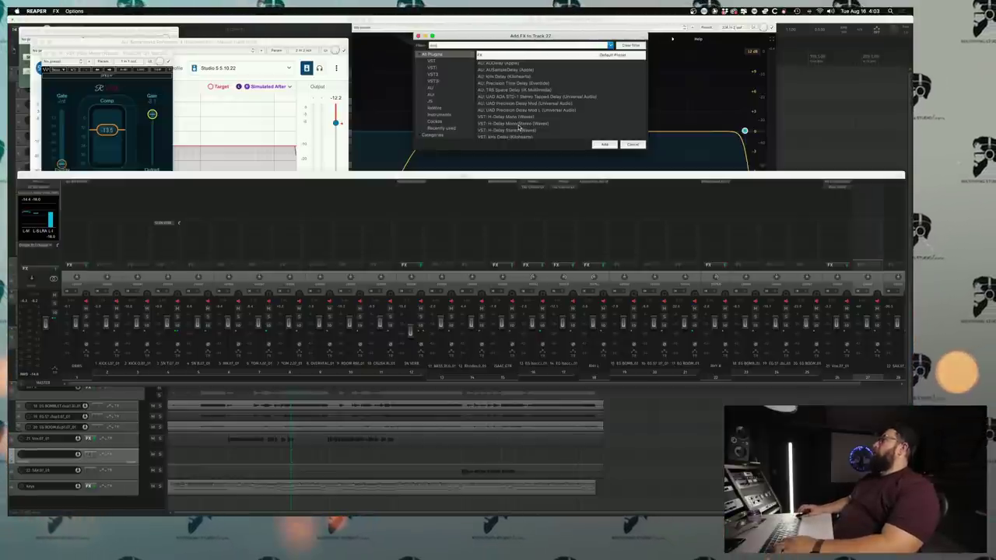
{"action": "scroll", "coordinate": [501, 115], "scroll_direction": "down", "scroll_amount": 5}
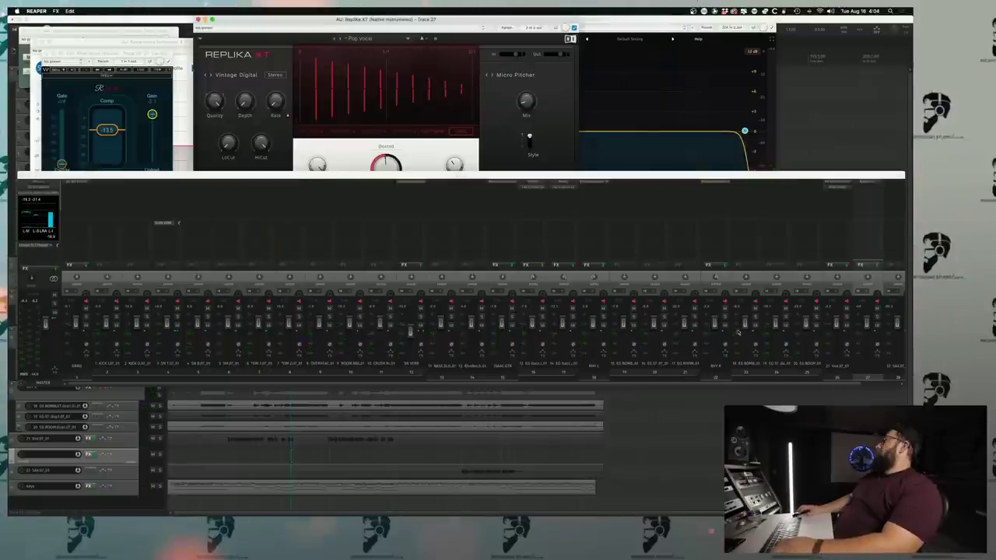
Send the vocal track to the new Replika XT track and lower that track's fader while the mix plays
{"action": "key", "text": "space"}
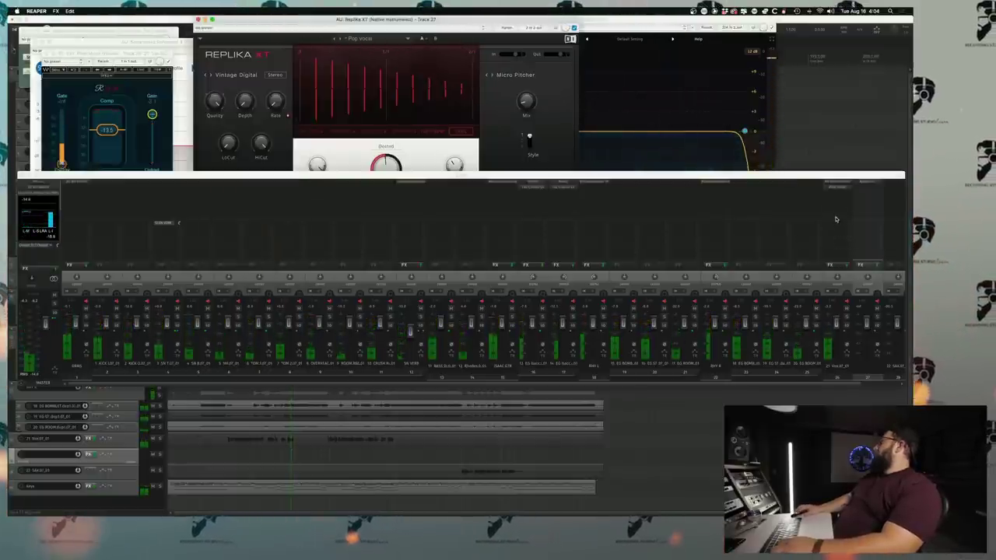
{"action": "left_click", "coordinate": [835, 224]}
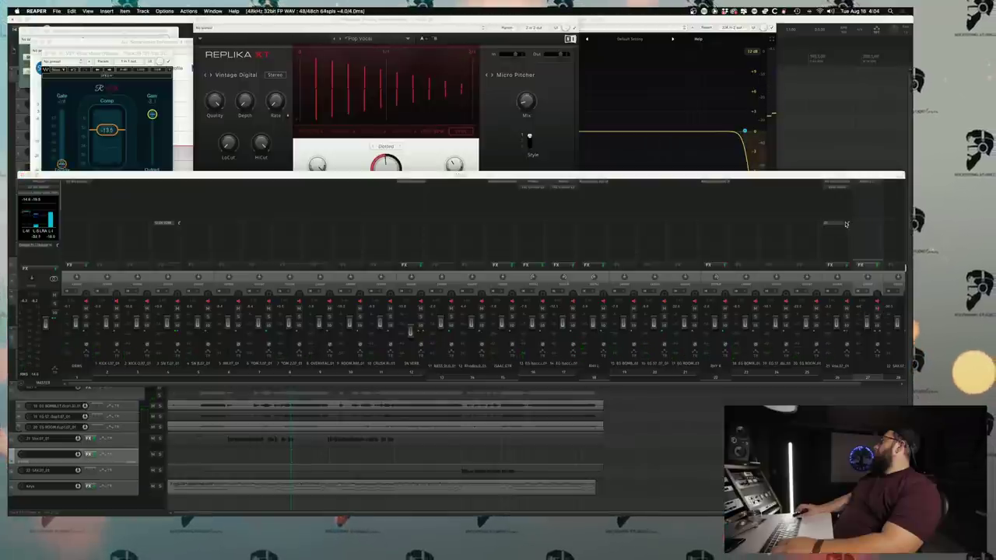
{"action": "key", "text": "space"}
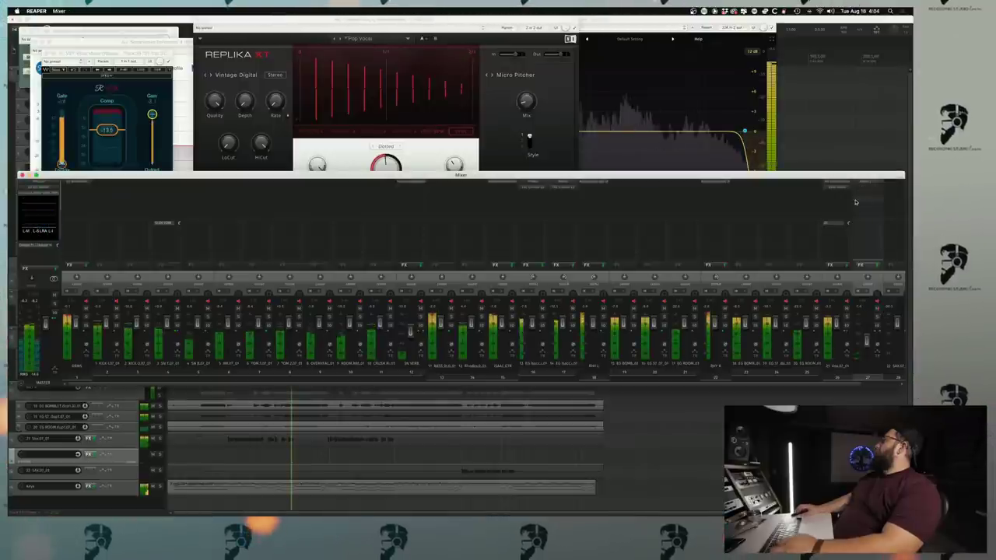
{"action": "key", "text": "space"}
Rename the Replika XT track as Delay and insert another track named Verb after it
{"action": "double_click", "coordinate": [860, 366]}
{"action": "type", "text": "Delay"}
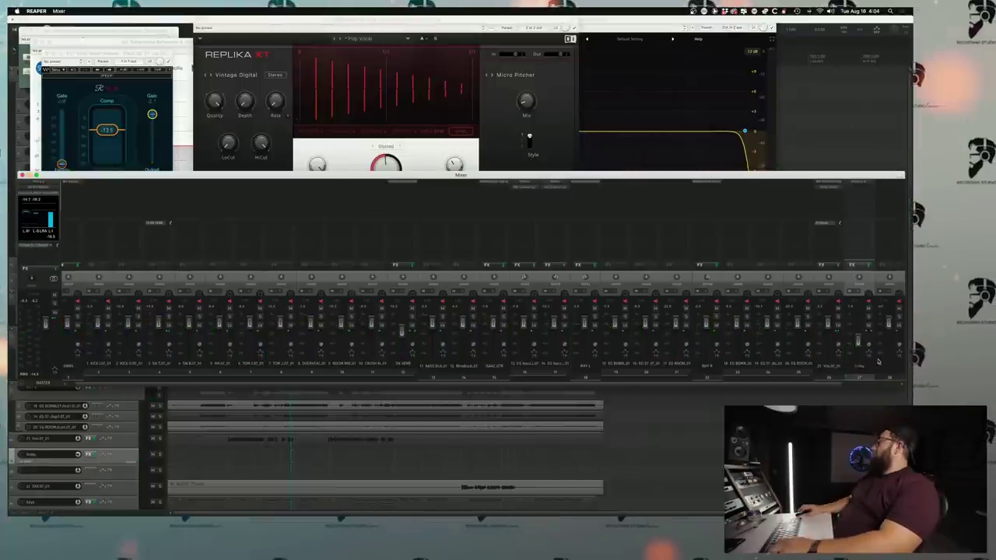
{"action": "key", "text": "Return"}
{"action": "key", "text": "space"}
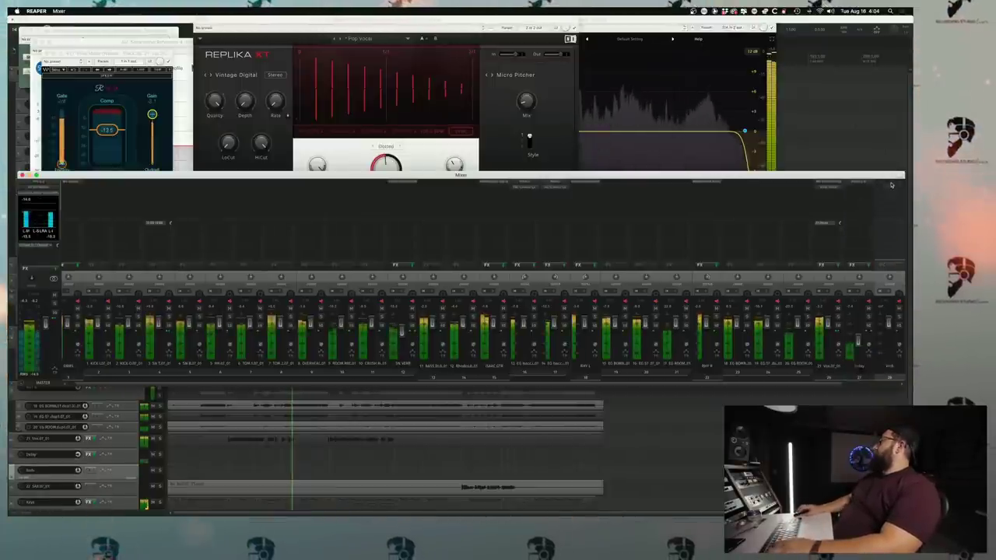
Add the AU version of ValhallaVintageVerb to the Verb track
{"action": "double_click", "coordinate": [892, 184]}
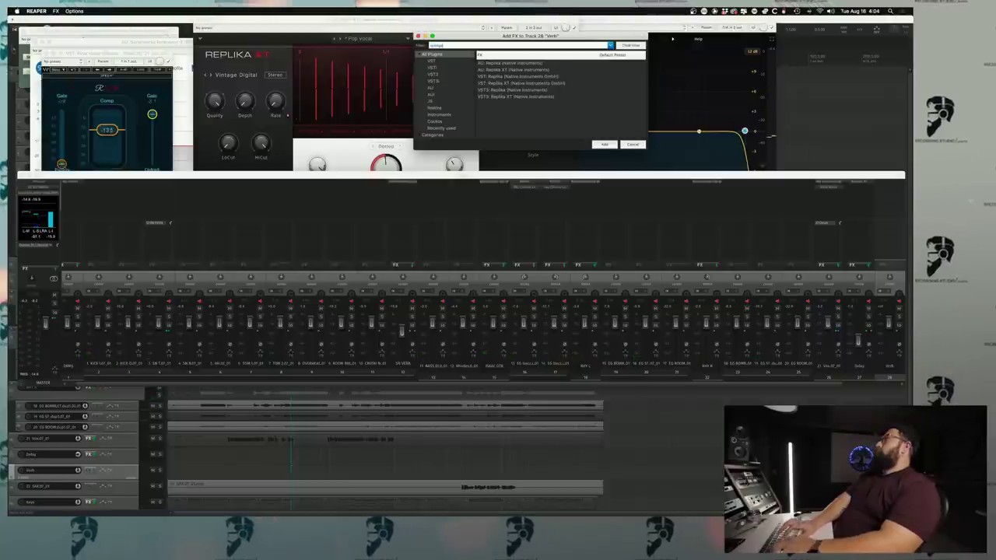
{"action": "type", "text": "vintage"}
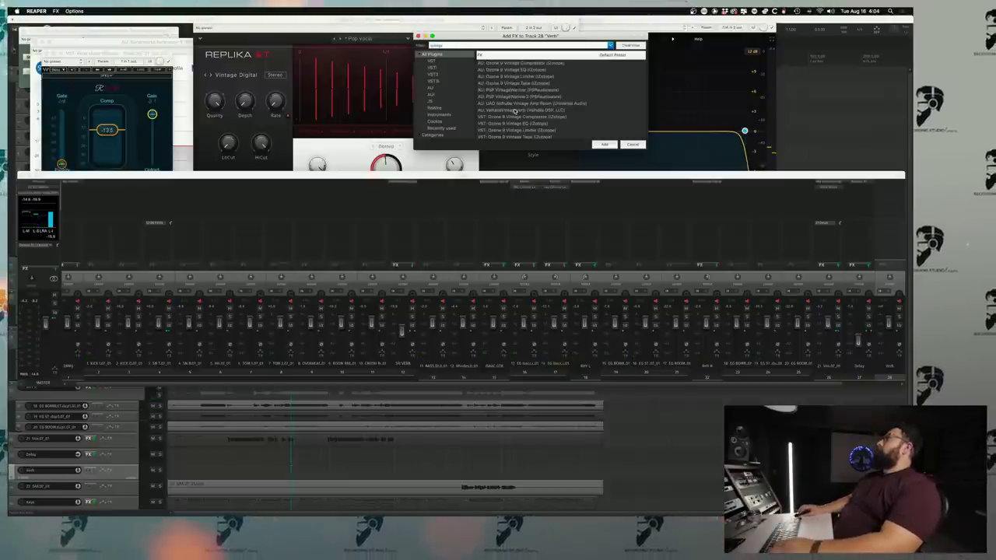
{"action": "double_click", "coordinate": [514, 109]}
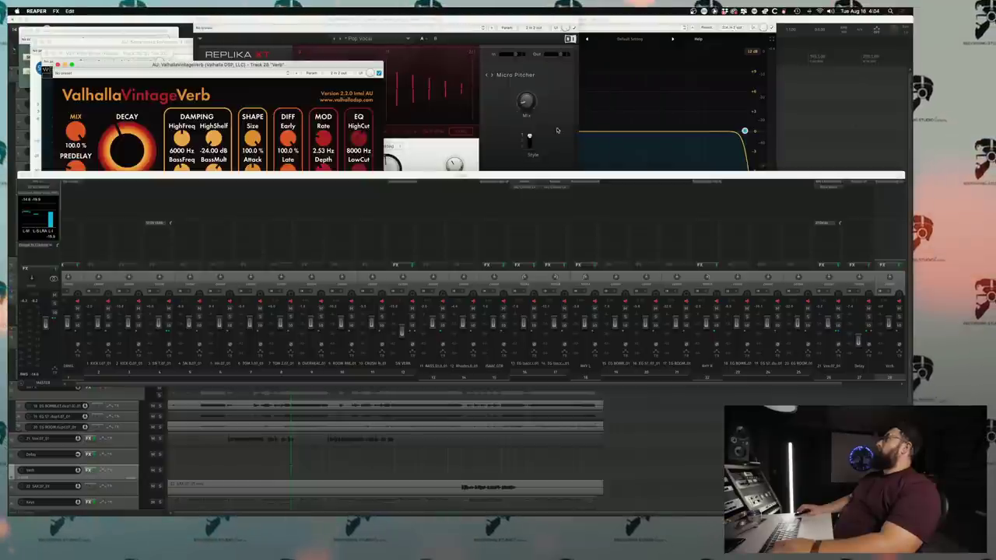
Load ValhallaVintageVerb's Dark Vocal Room preset, send the vocal track to Verb and play the mix
{"action": "left_click_drag", "start_coordinate": [113, 176], "coordinate": [118, 265]}
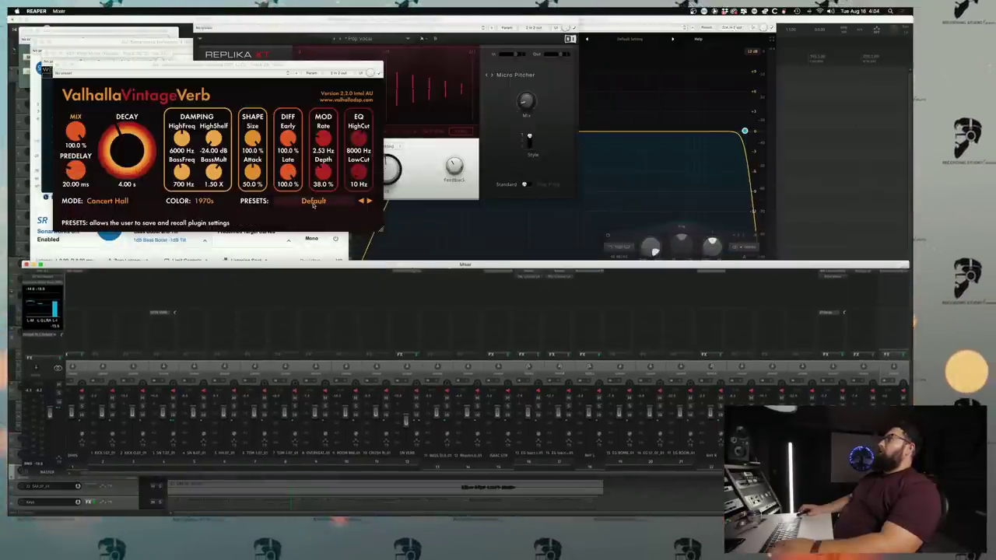
{"action": "left_click", "coordinate": [313, 200]}
{"action": "key", "text": "space"}
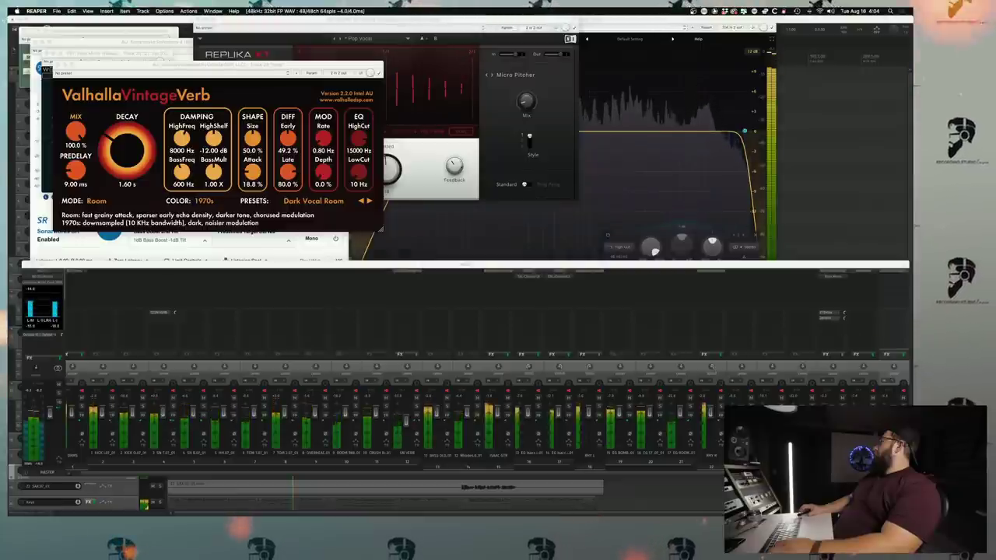
Close the floating plug-in windows, including Replika XT and Pro-Q 3, and play the mix
{"action": "left_click", "coordinate": [465, 265]}
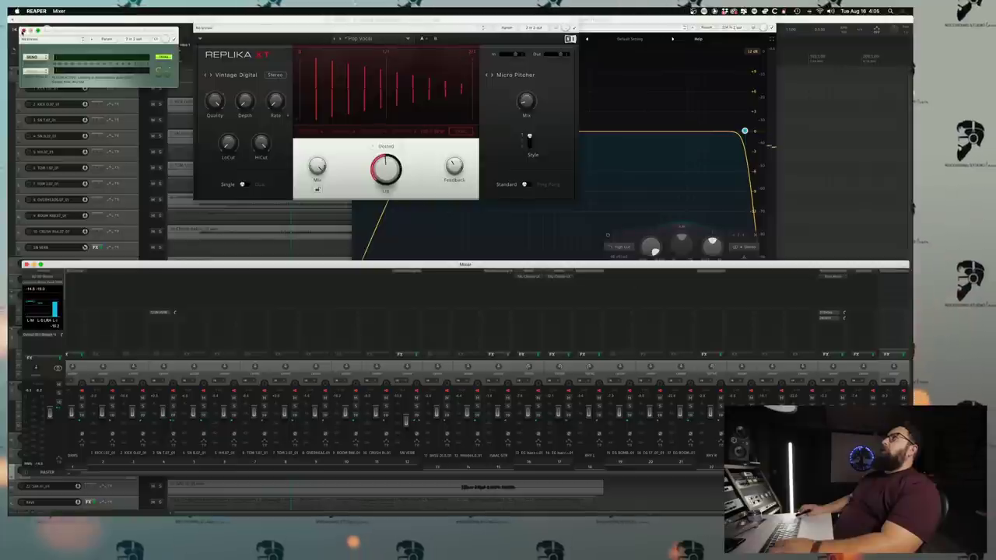
{"action": "left_click", "coordinate": [23, 30]}
{"action": "left_click", "coordinate": [198, 18]}
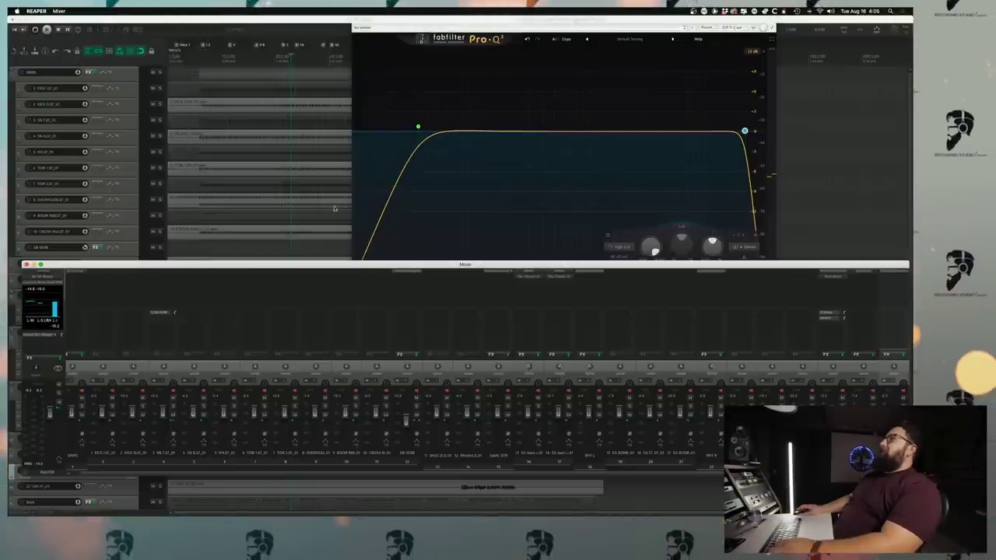
{"action": "key", "text": "space"}
{"action": "left_click", "coordinate": [357, 20]}
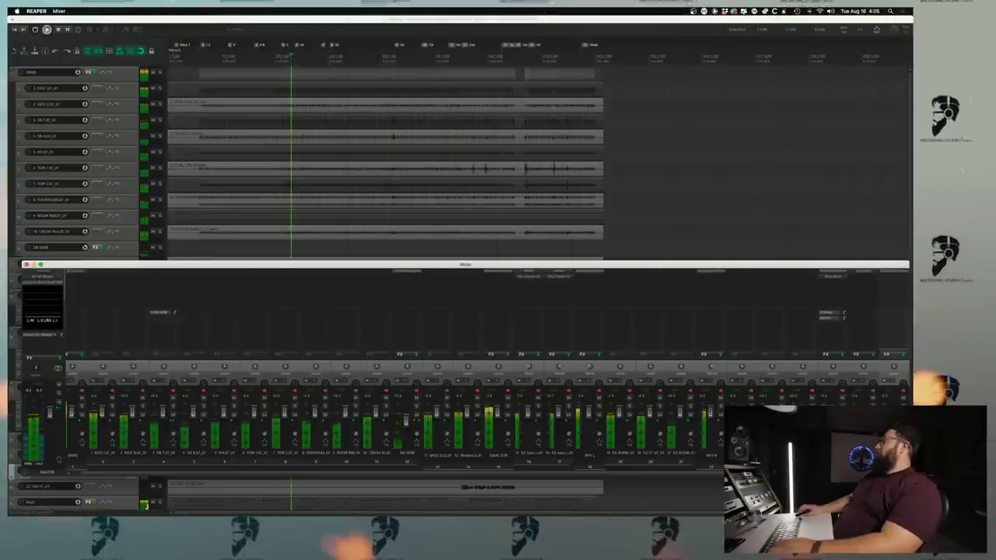
Open Replika XT on the Delay track and adjust its low cut while the mix plays
{"action": "left_click", "coordinate": [865, 275]}
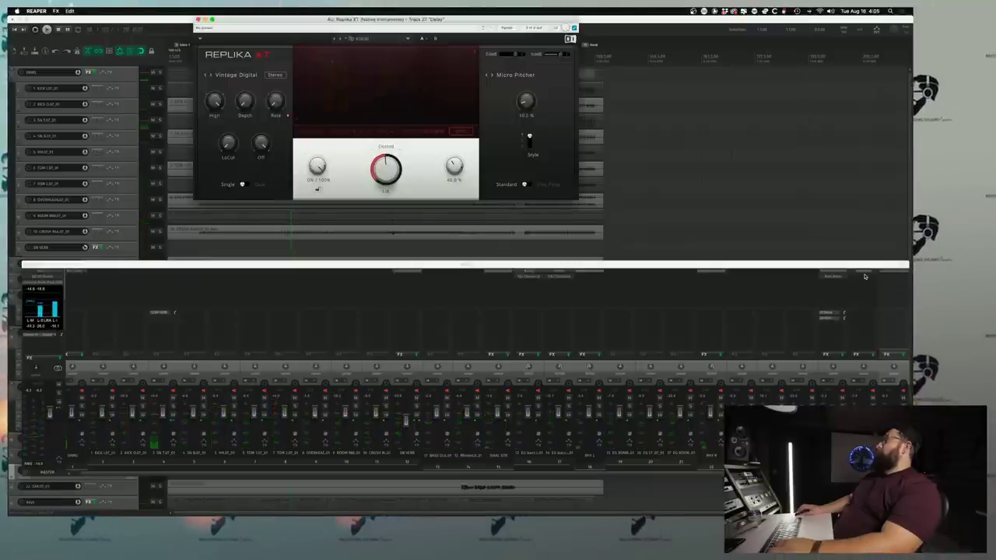
{"action": "key", "text": "space"}
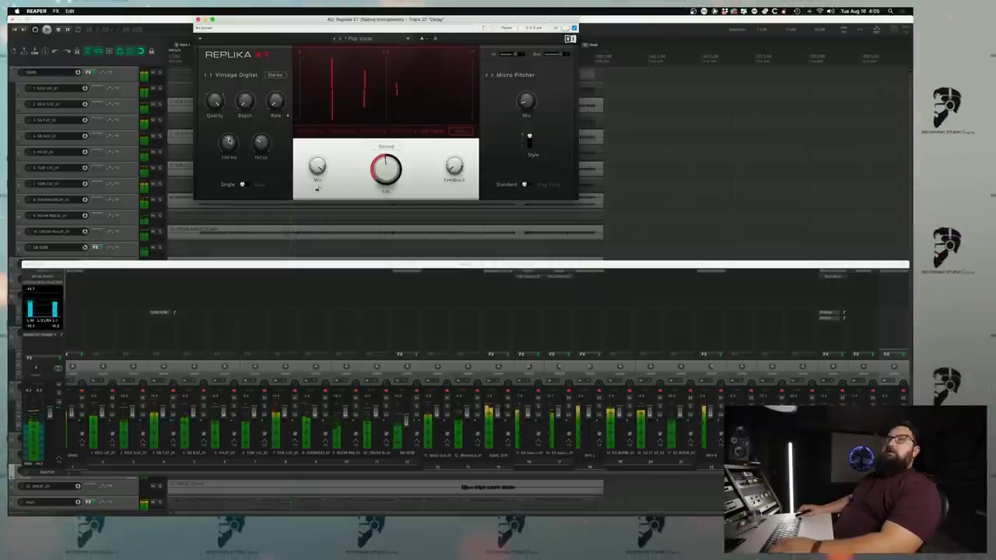
{"action": "left_click_drag", "start_coordinate": [229, 141], "coordinate": [227, 142]}
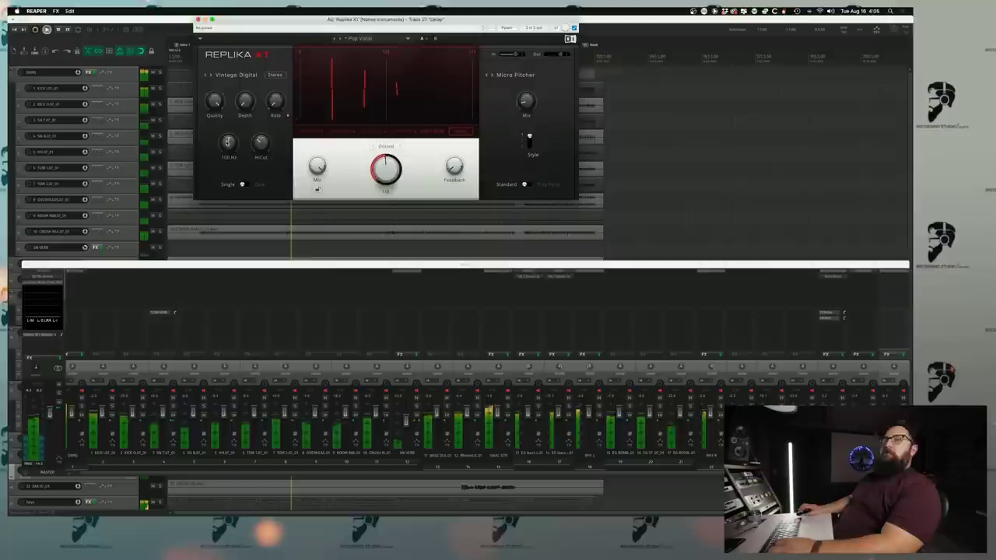
Add the AU version of FabFilter Pro-DS to the vocal track and adjust its threshold
{"action": "left_click", "coordinate": [844, 319]}
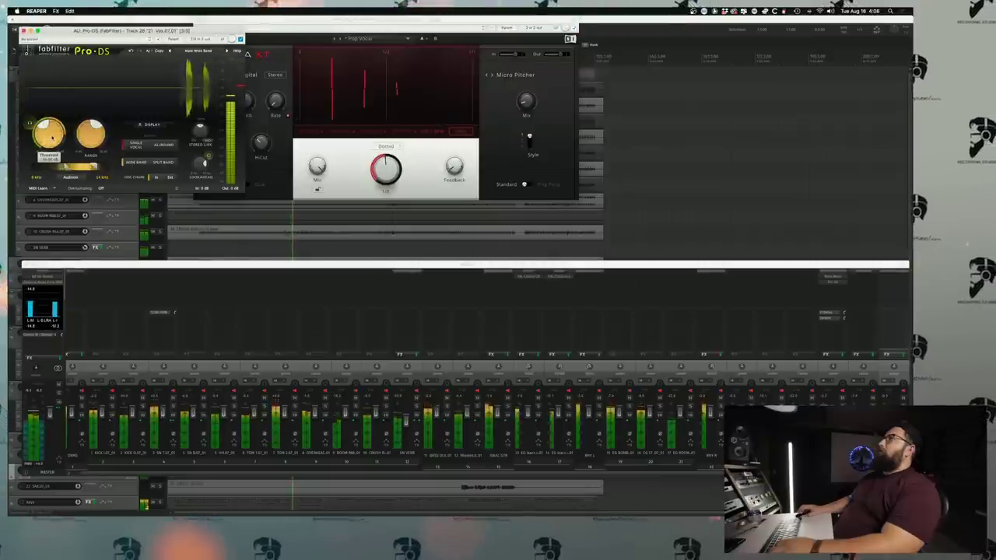
{"action": "left_click", "coordinate": [44, 122]}
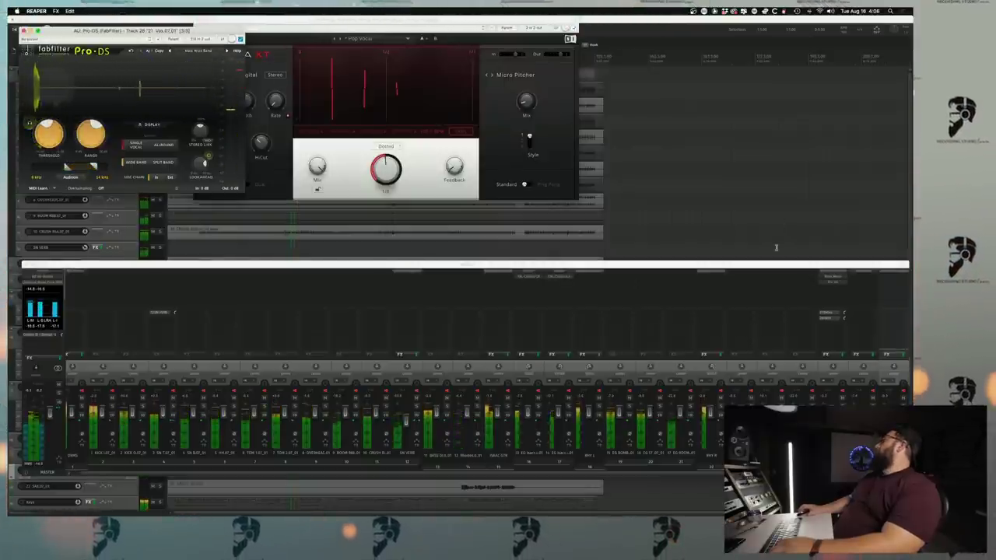
Add the AU version of soothe2 to the vocal track and load its Vocal harshness ultra preset from the Vocals category
{"action": "double_click", "coordinate": [823, 281]}
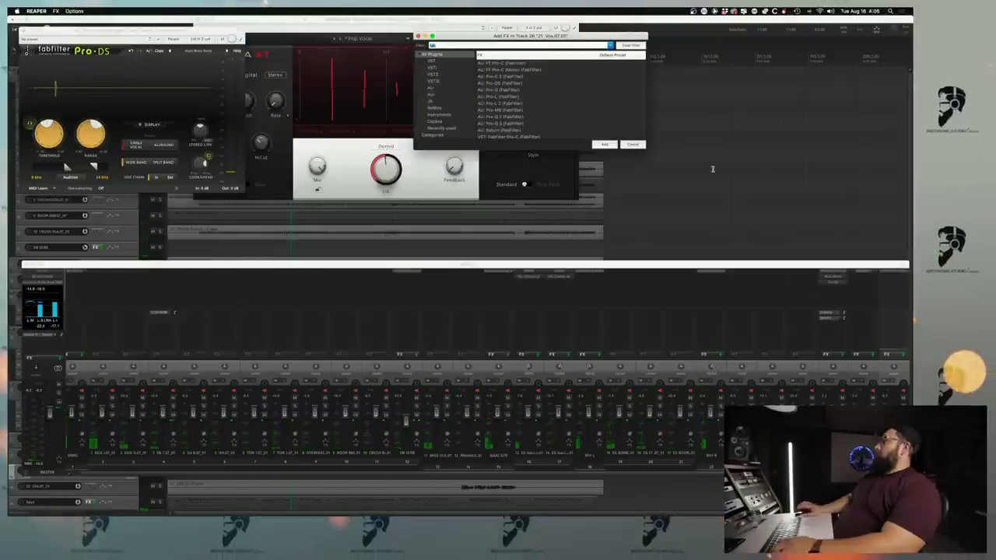
{"action": "type", "text": "soo"}
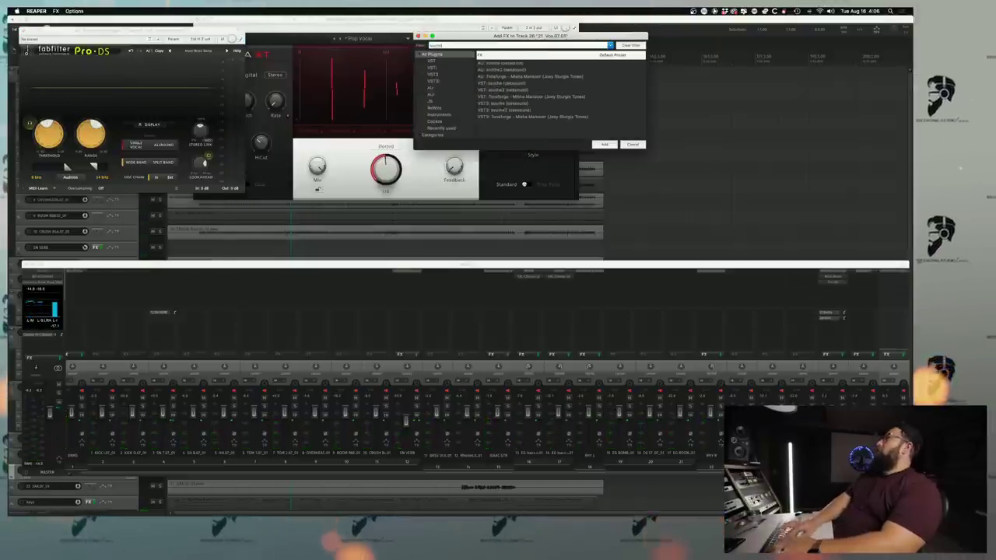
{"action": "key", "text": "Return"}
{"action": "left_click", "coordinate": [165, 60]}
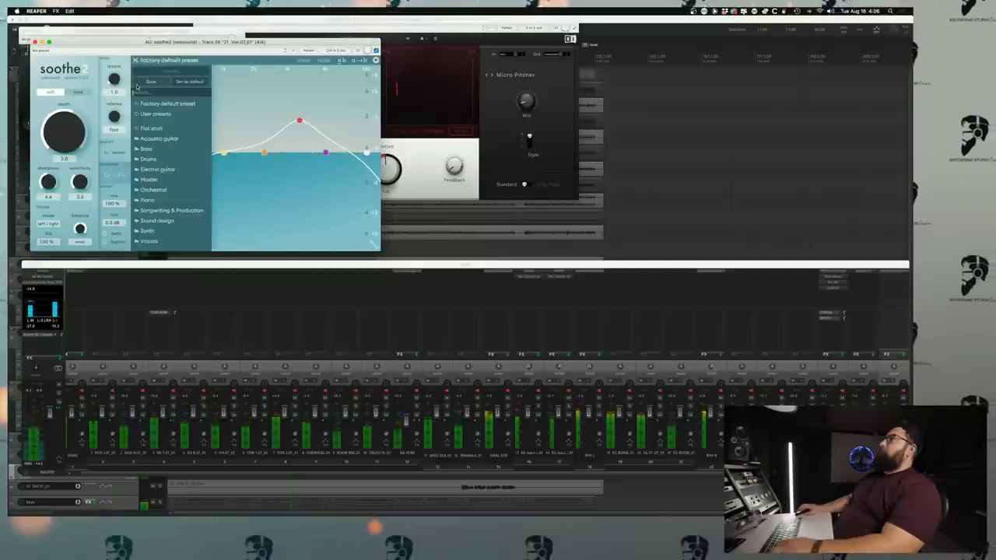
{"action": "left_click", "coordinate": [150, 241]}
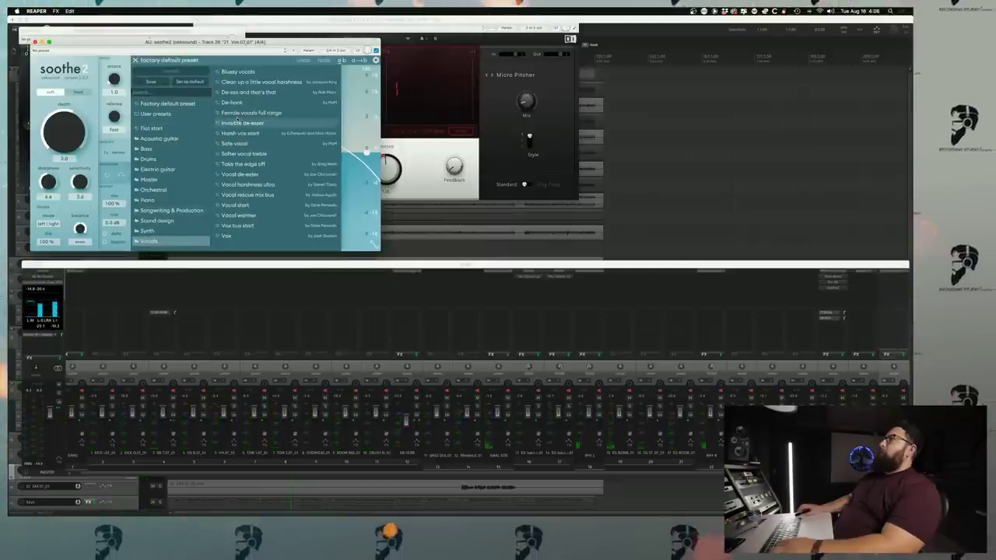
{"action": "left_click", "coordinate": [249, 184]}
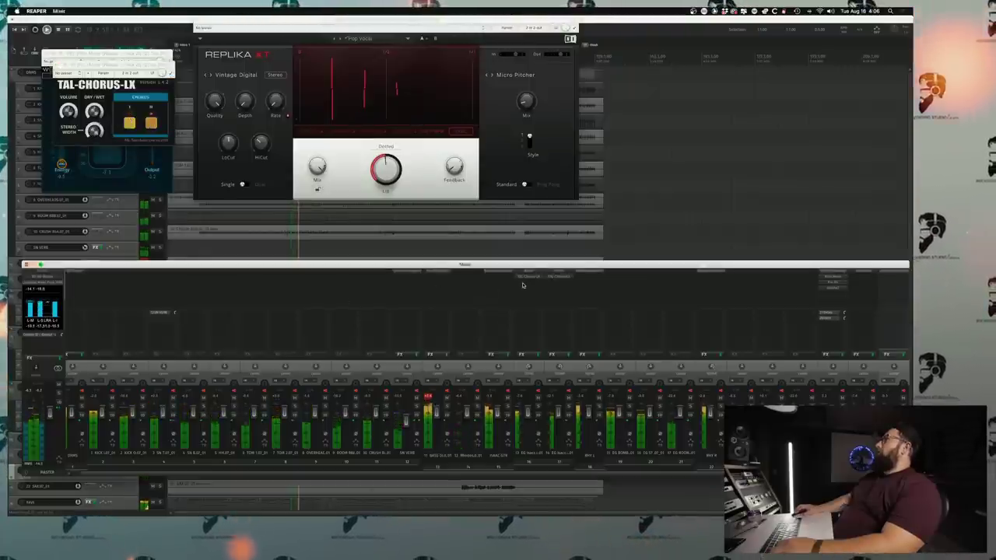
Add the AU version of DoubleTap to the BASS DI track and uncover its full window
{"action": "double_click", "coordinate": [522, 285]}
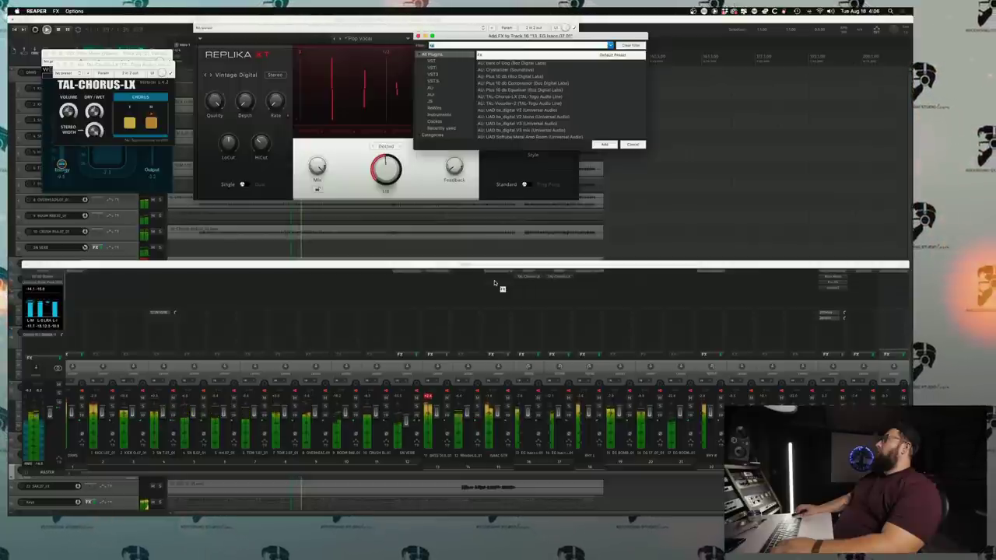
{"action": "left_click", "coordinate": [433, 281]}
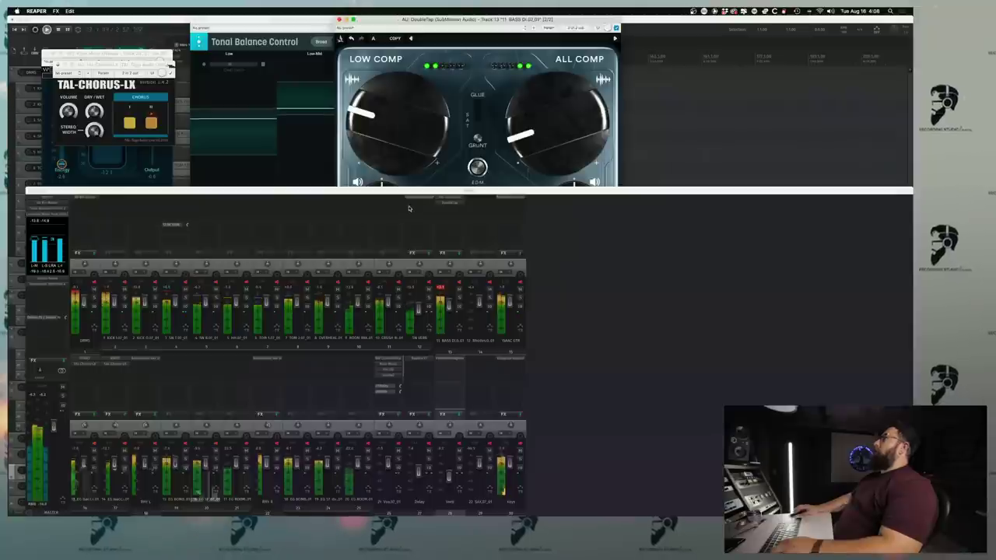
{"action": "left_click_drag", "start_coordinate": [407, 191], "coordinate": [421, 261]}
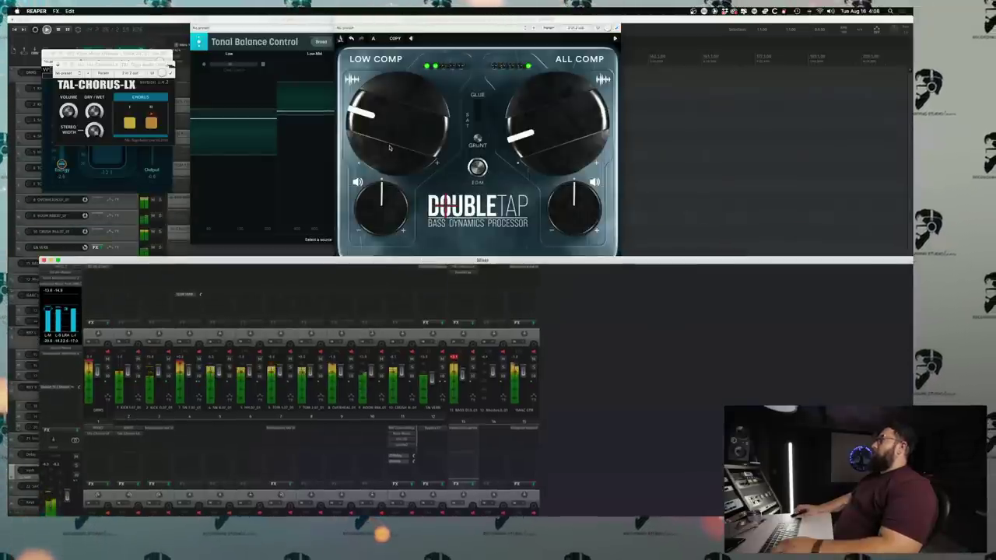
Move DoubleTap to the first plug-in slot on the BASS DI track and raise its Low Comp and All Comp amounts
{"action": "left_click_drag", "start_coordinate": [391, 154], "coordinate": [390, 144]}
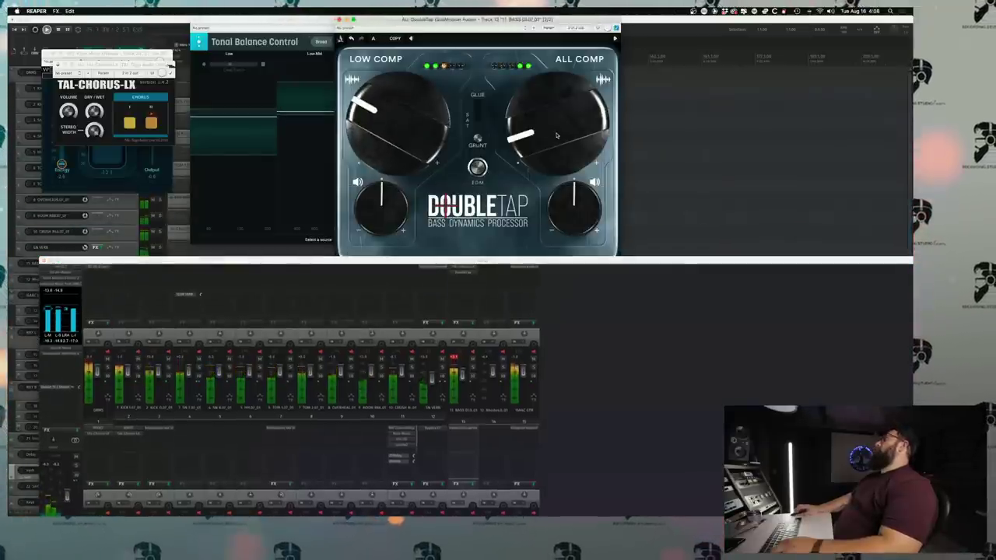
{"action": "left_click", "coordinate": [470, 269]}
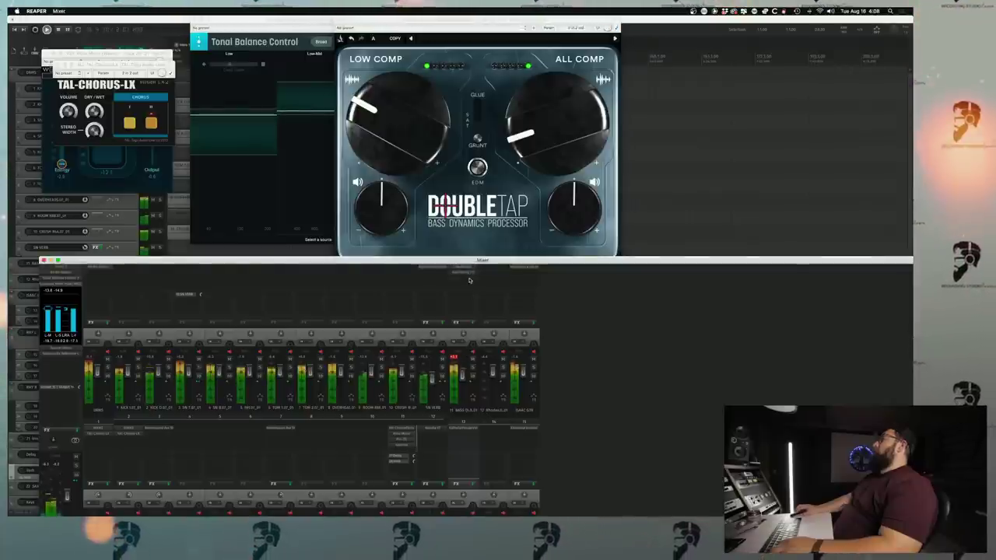
{"action": "left_click_drag", "start_coordinate": [420, 108], "coordinate": [415, 103]}
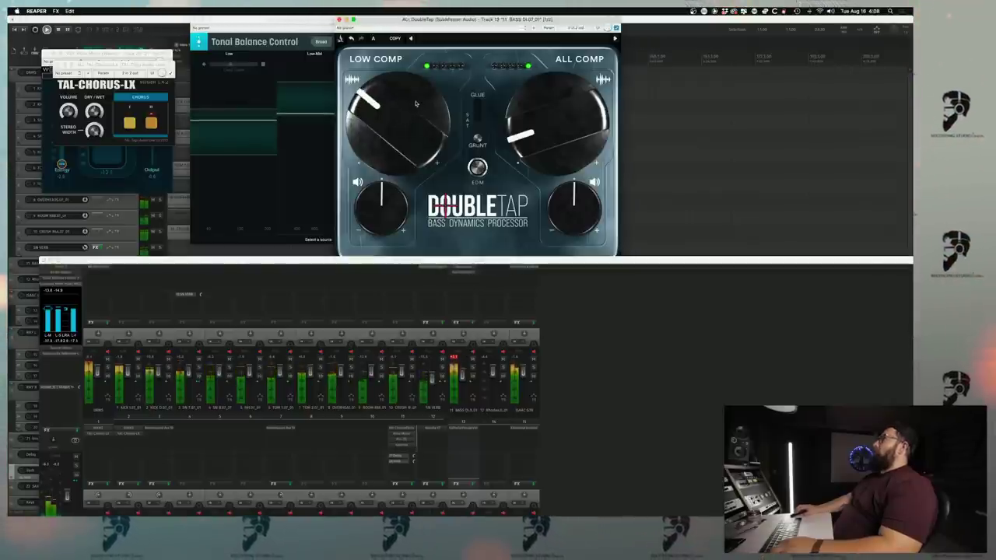
{"action": "left_click_drag", "start_coordinate": [565, 129], "coordinate": [561, 125]}
Hide the mixer, move the playback position to the start of the sax part, and show the mixer again
{"action": "key", "text": "super+m"}
{"action": "left_click", "coordinate": [465, 454]}
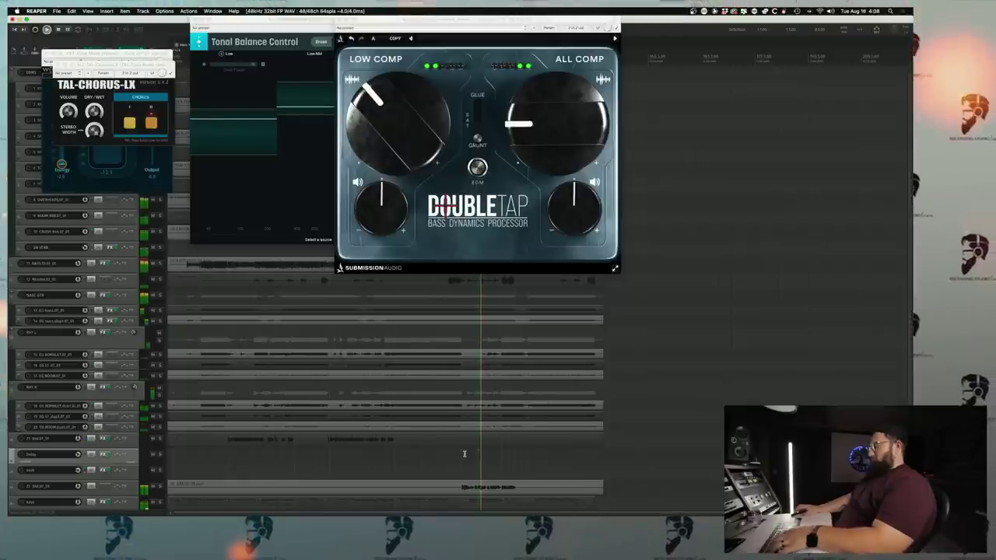
{"action": "key", "text": "super+m"}
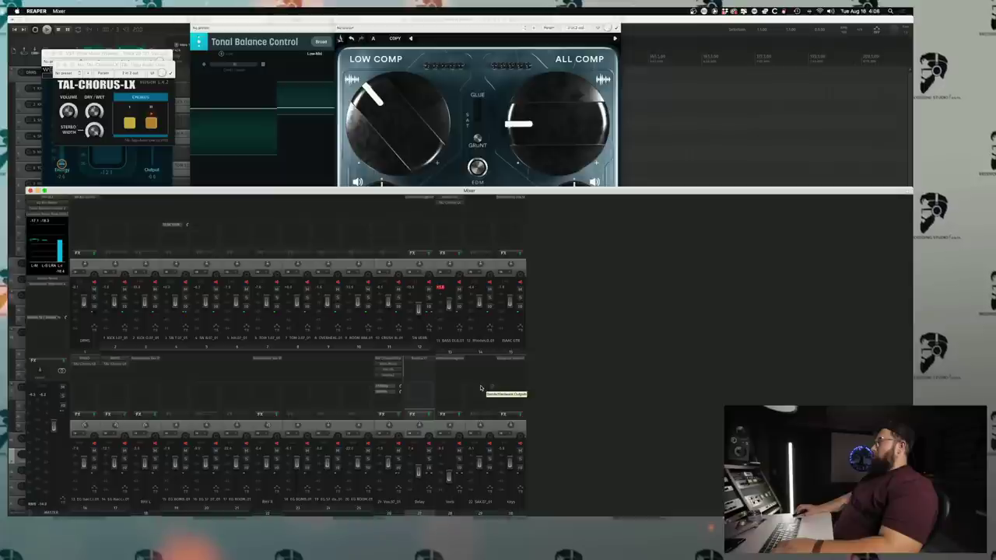
Send the SAX track to the Delay and Verb tracks and play the mix
{"action": "left_click_drag", "start_coordinate": [413, 437], "coordinate": [415, 438]}
{"action": "left_click", "coordinate": [431, 407]}
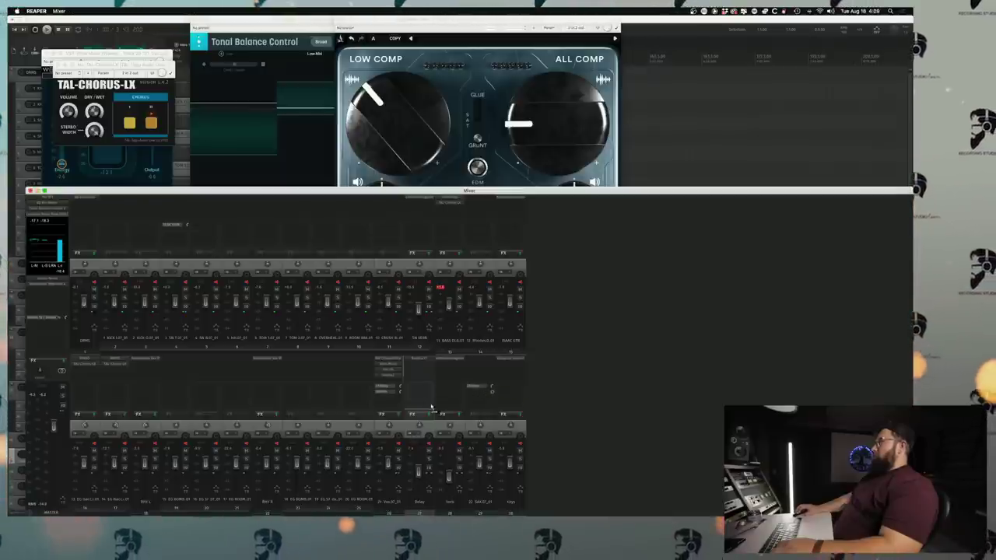
{"action": "key", "text": "space"}
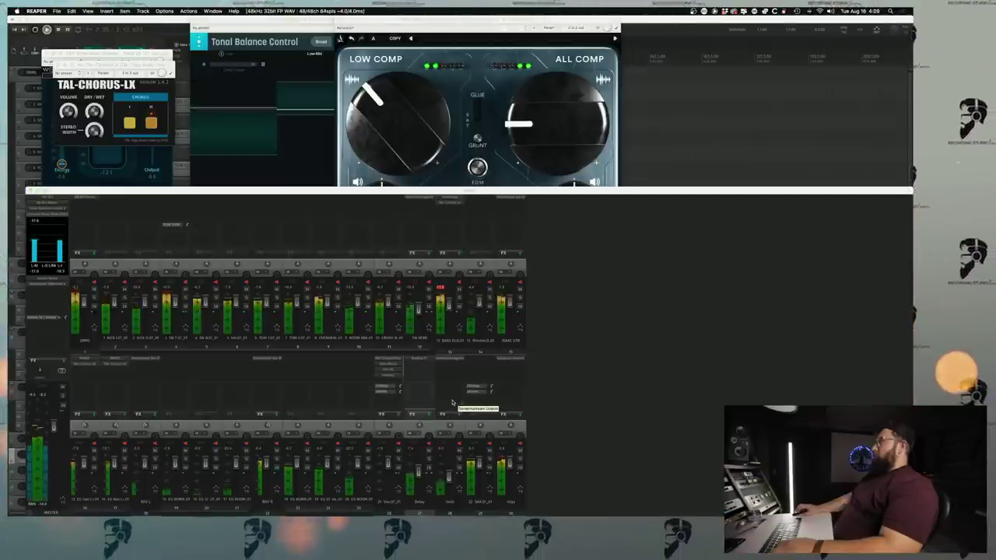
Adjust the SAX track's delay send level and compress the track with Waves RVox Mono
{"action": "left_click", "coordinate": [492, 387]}
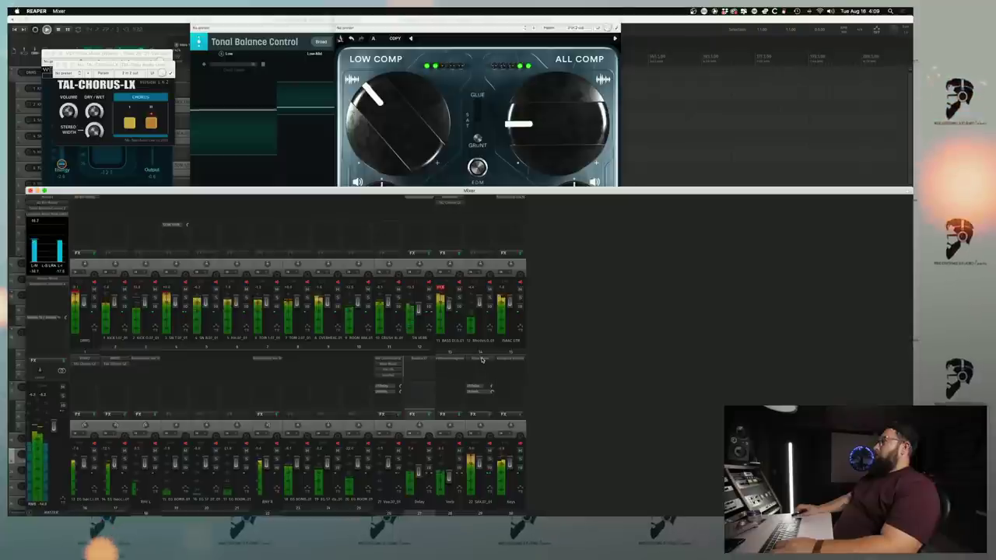
{"action": "left_click", "coordinate": [482, 358]}
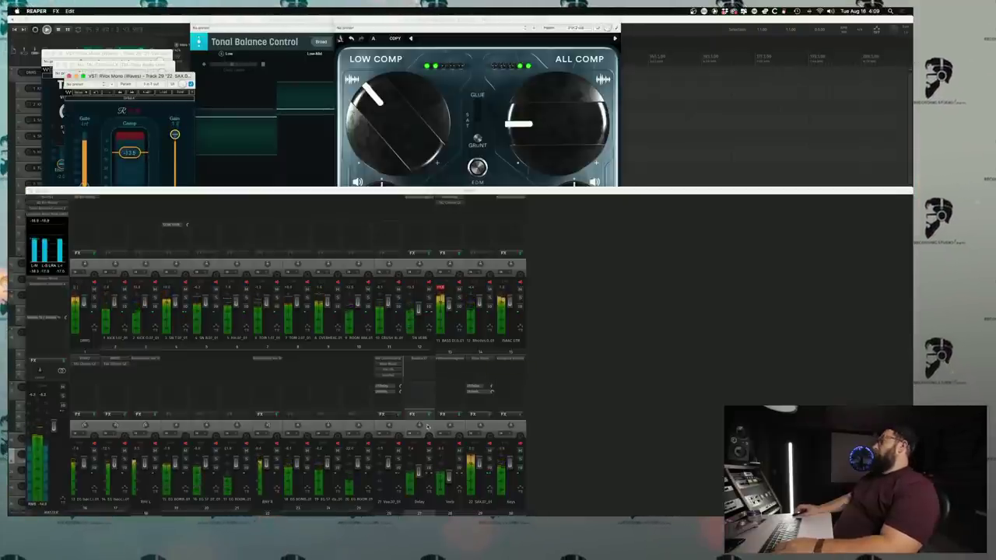
Add Waves Renaissance Axx Stereo to the Keys track and lower its threshold to about -4.7
{"action": "double_click", "coordinate": [512, 364]}
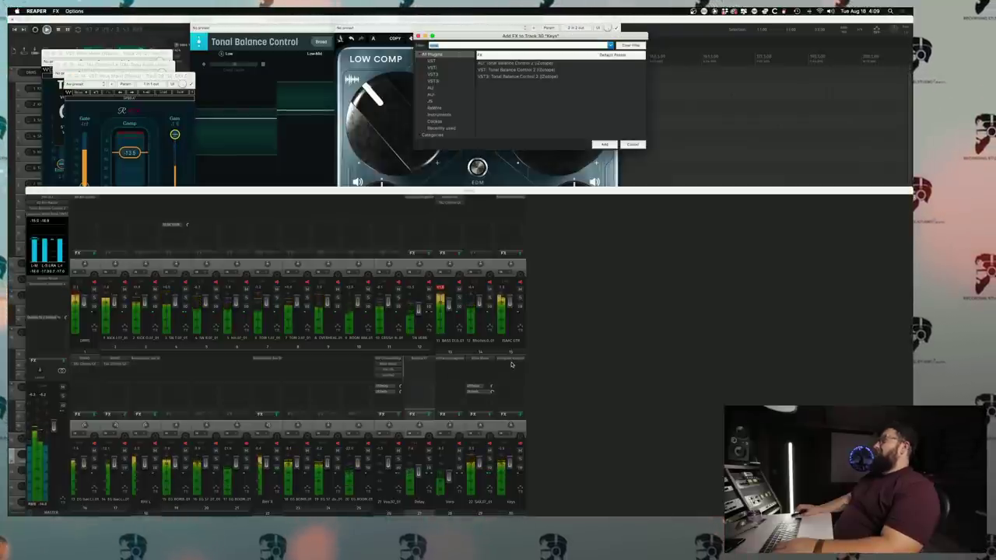
{"action": "type", "text": "ren"}
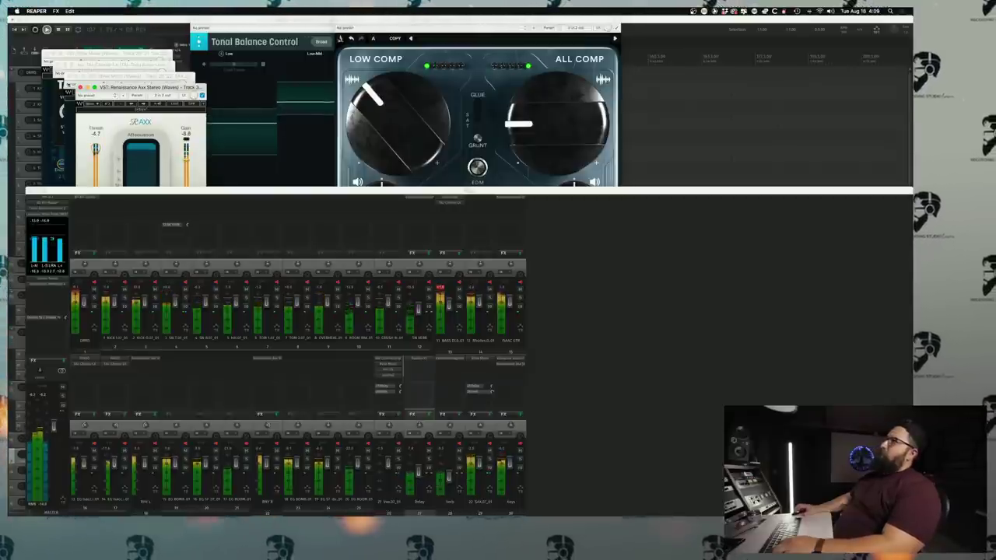
Close the Renaissance Axx and RVox windows and bring the master track's Tonal Balance Control 2 to the front
{"action": "left_click", "coordinate": [80, 87]}
{"action": "left_click", "coordinate": [69, 77]}
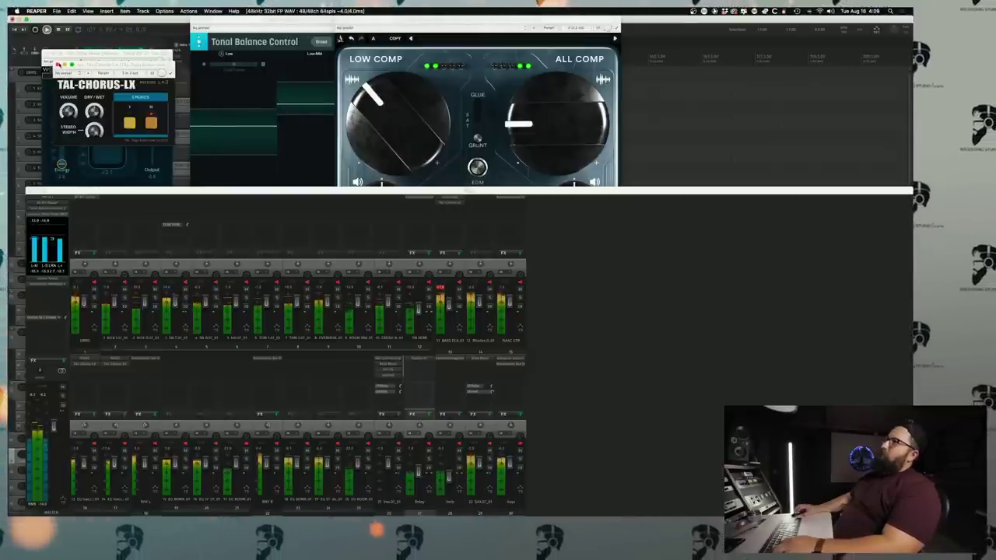
{"action": "left_click", "coordinate": [313, 140]}
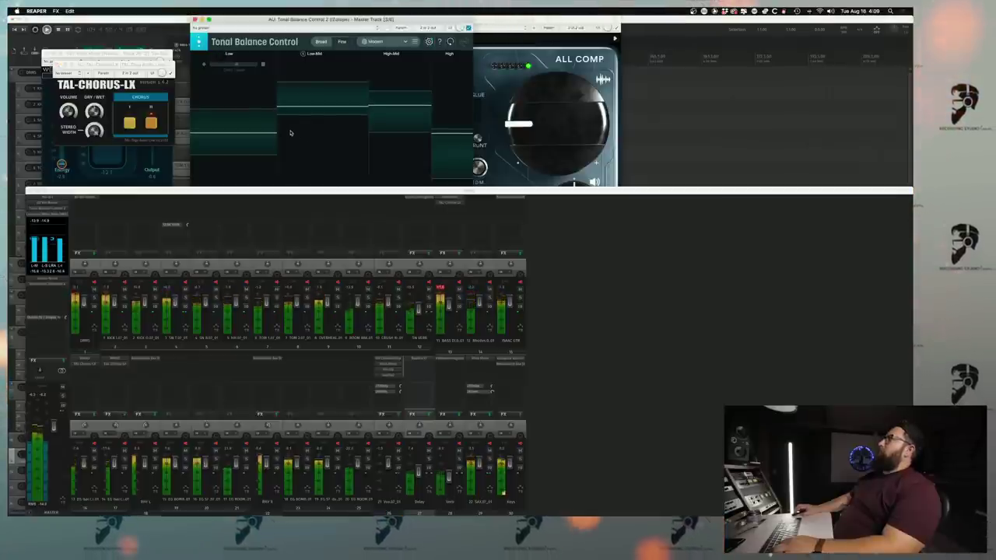